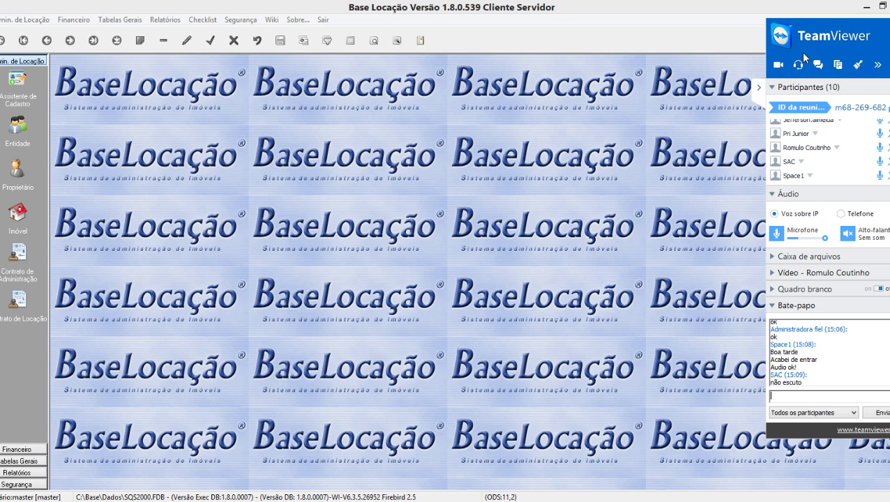
Step: Send 'Consegue me ouvir?' in the TeamViewer meeting chat and check the replies
click(811, 395)
text(Consegue me ouvir?)
key(Return)
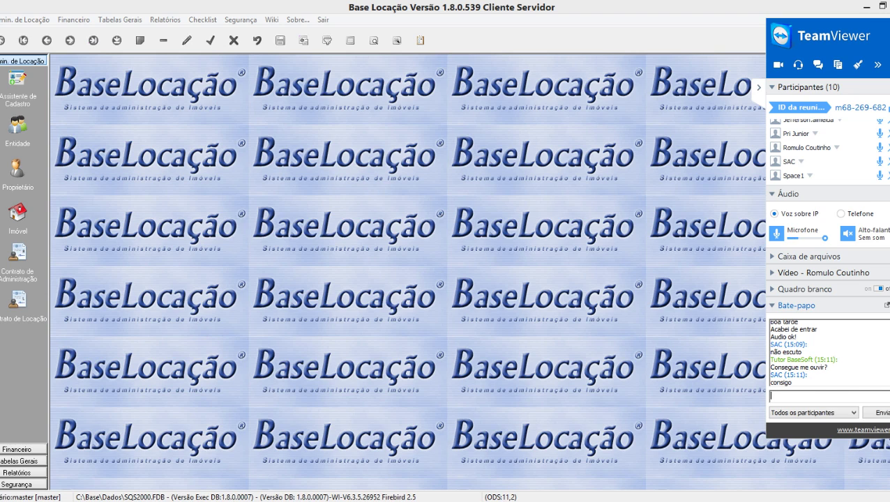
scroll(802, 352, up, 5)
Step: Open Relatórios > Financeiros > Contas a Receber > Devedores > Devedores com Reajuste and move its dialog up-left
click(166, 20)
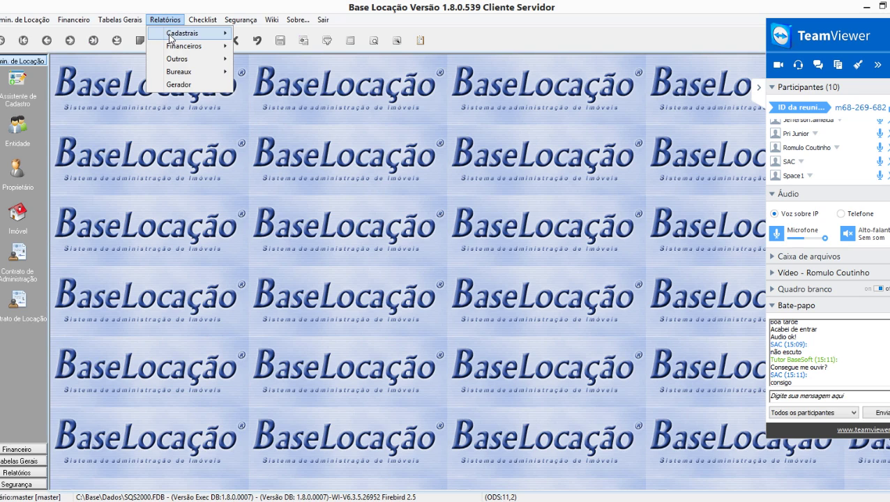
mouse_move(174, 47)
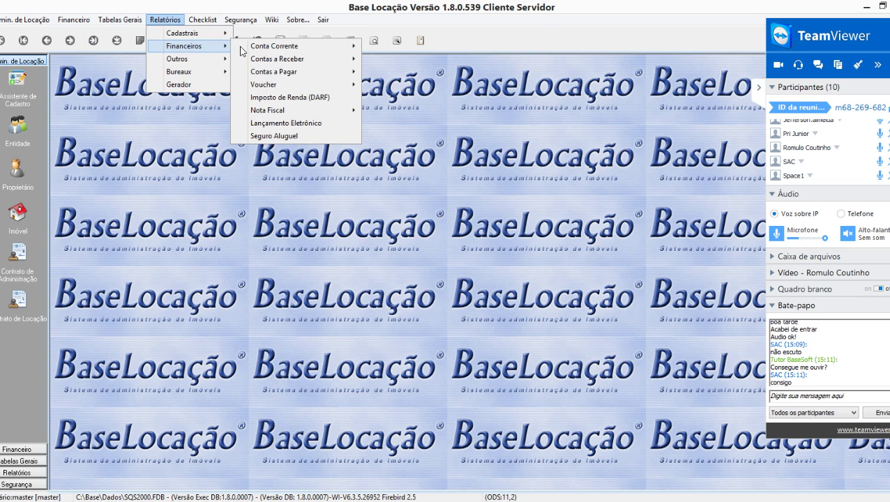
mouse_move(305, 60)
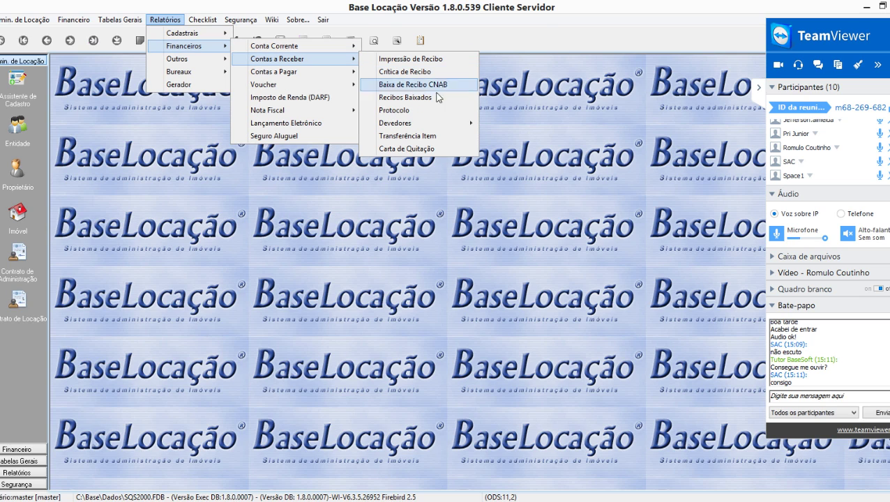
mouse_move(441, 126)
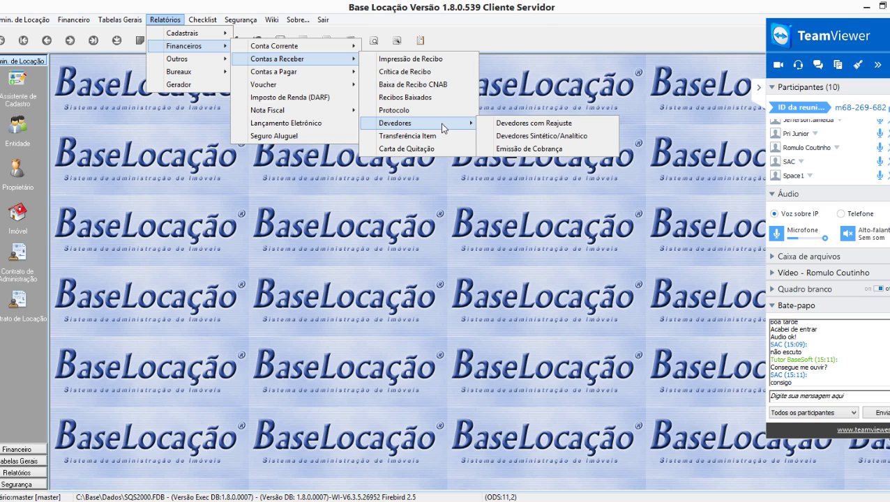
click(547, 124)
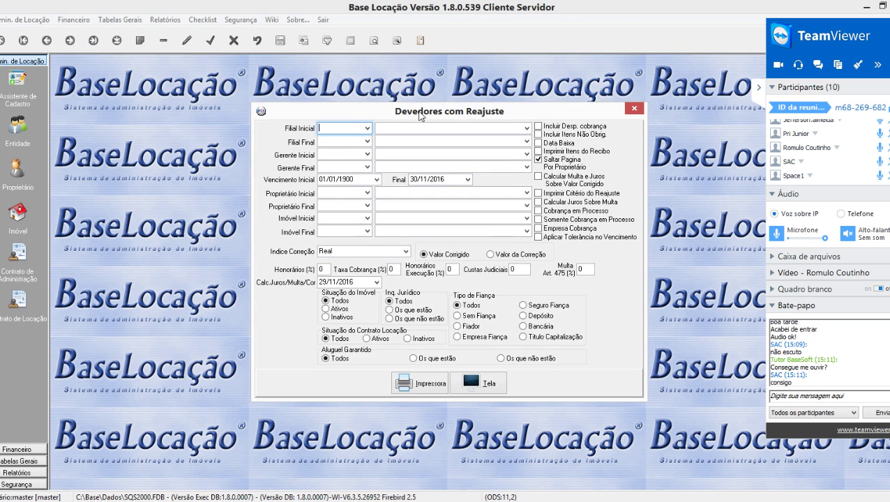
drag(421, 116, 378, 97)
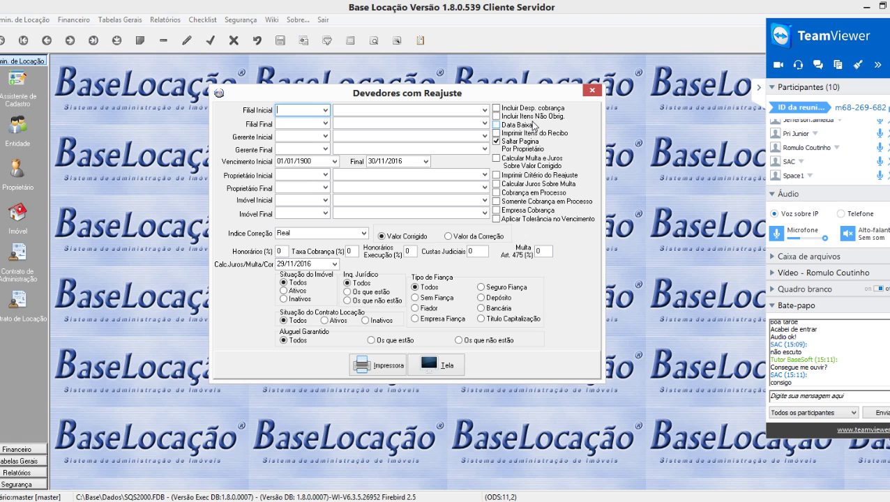
Step: Close the report and open the Histórico Padrão table from Financeiro > Tabelas
click(592, 90)
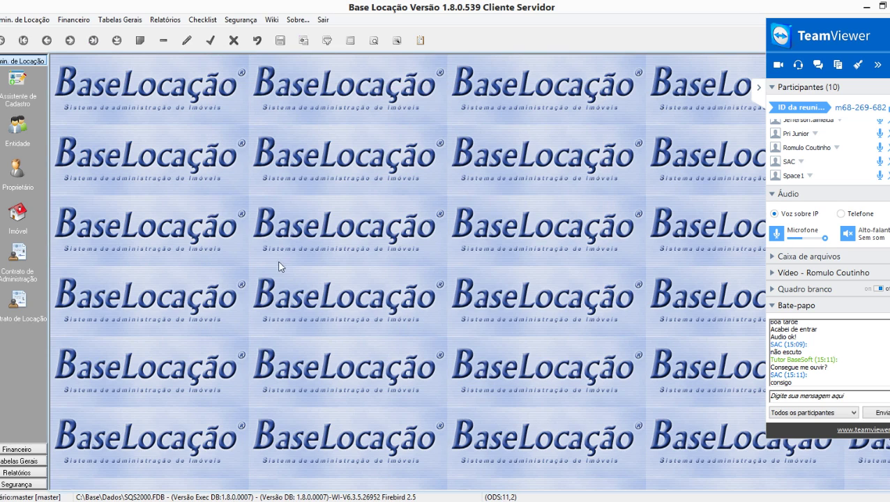
click(39, 449)
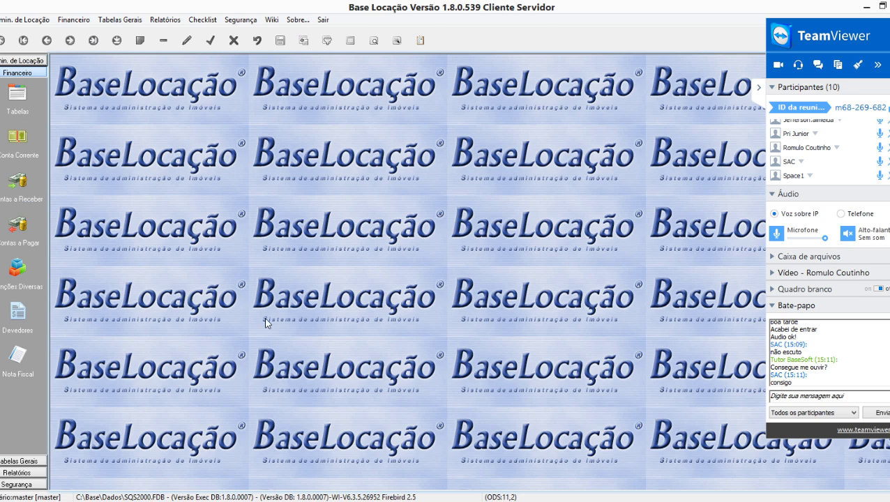
click(16, 99)
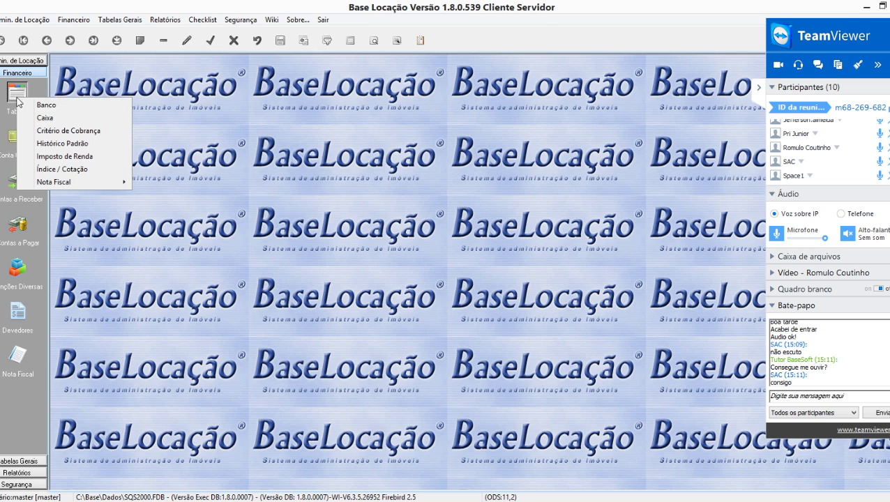
click(79, 145)
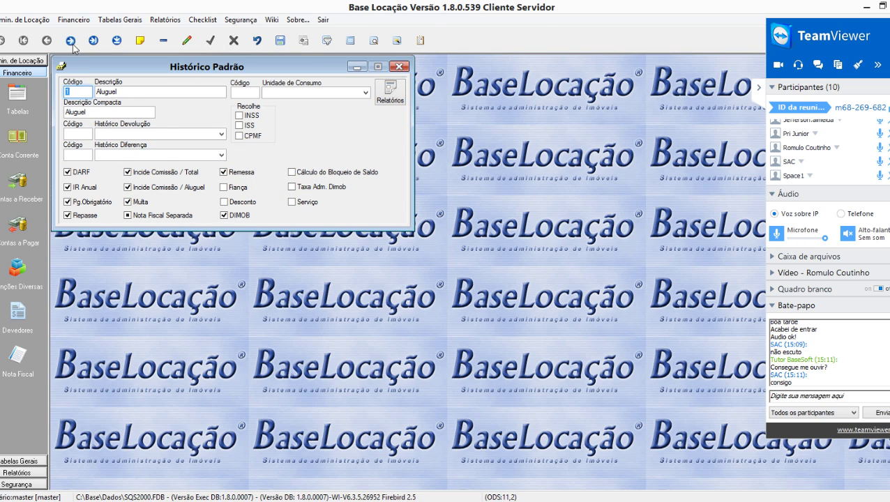
Step: Go to the IPTU history record (código 3) and untick Pg. Obrigatório
click(71, 42)
click(70, 42)
click(49, 42)
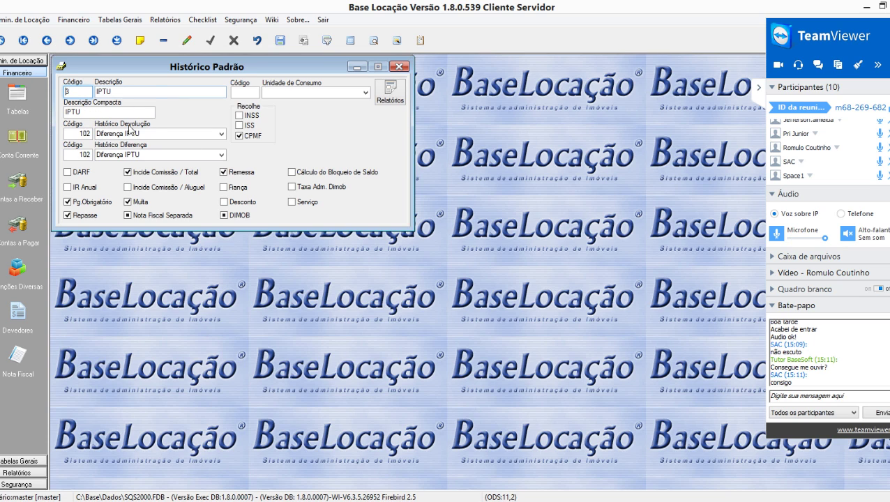
drag(175, 69, 209, 71)
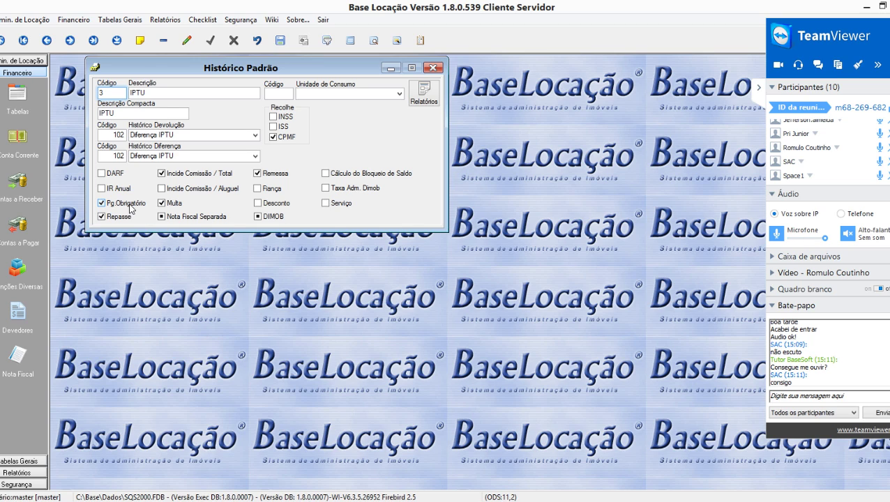
click(102, 203)
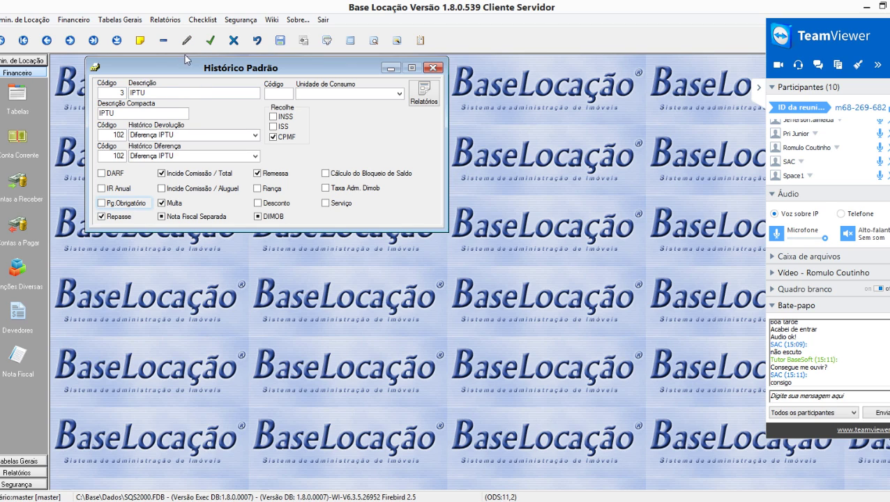
click(207, 93)
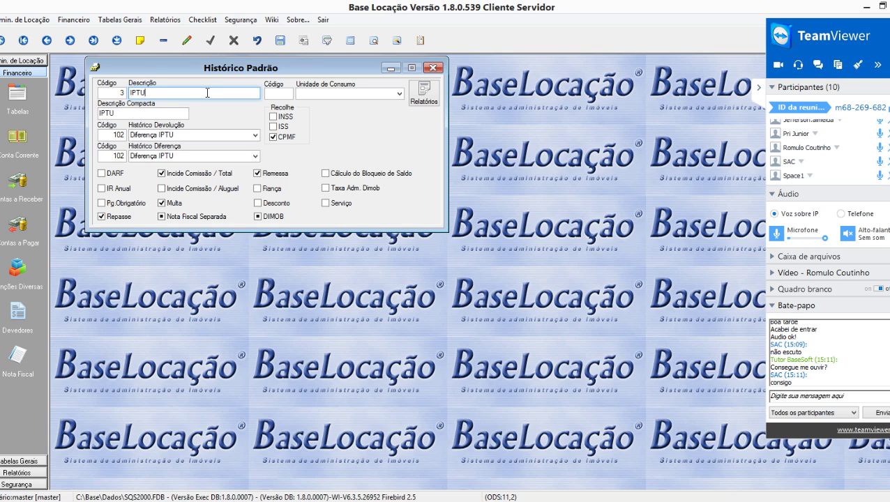
click(17, 182)
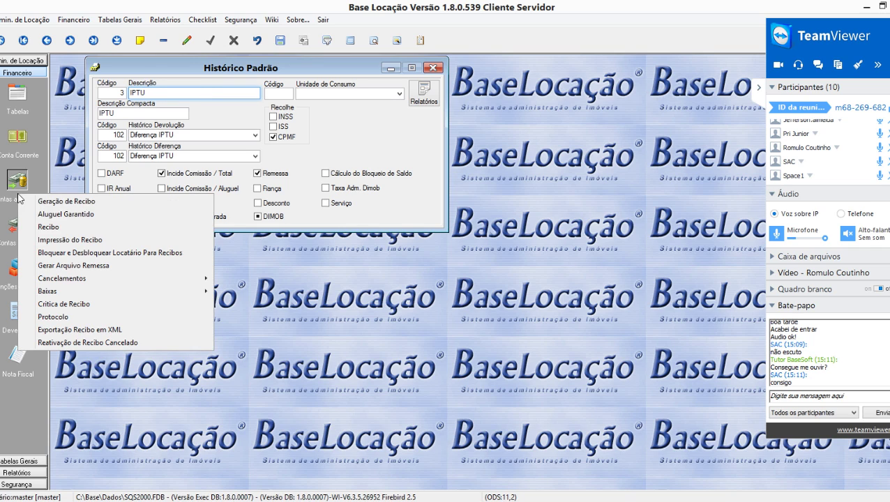
click(41, 226)
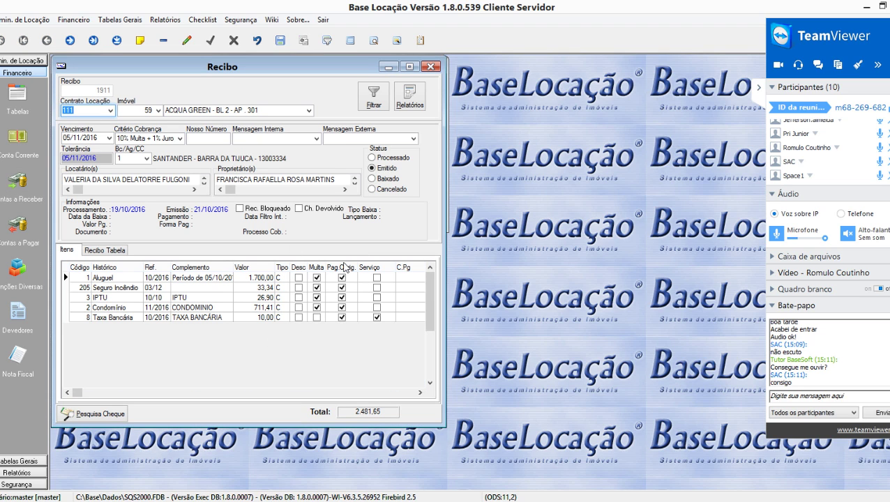
drag(225, 68, 323, 131)
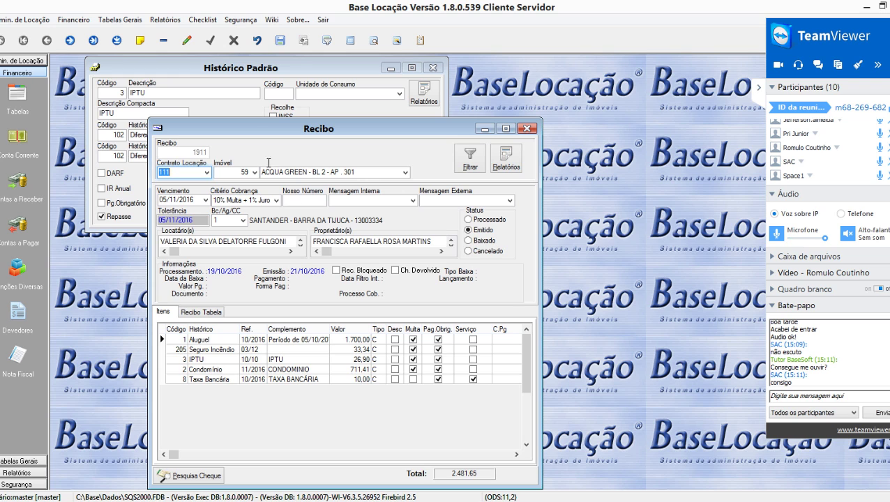
drag(251, 131, 356, 104)
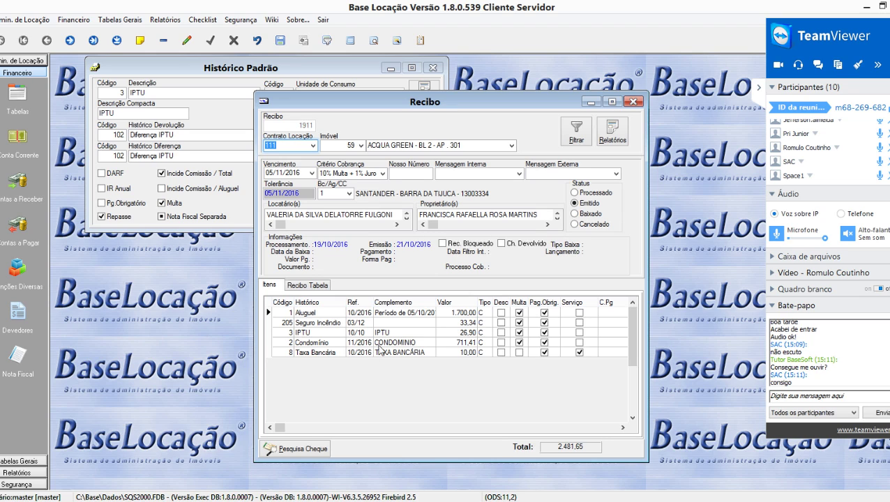
click(548, 340)
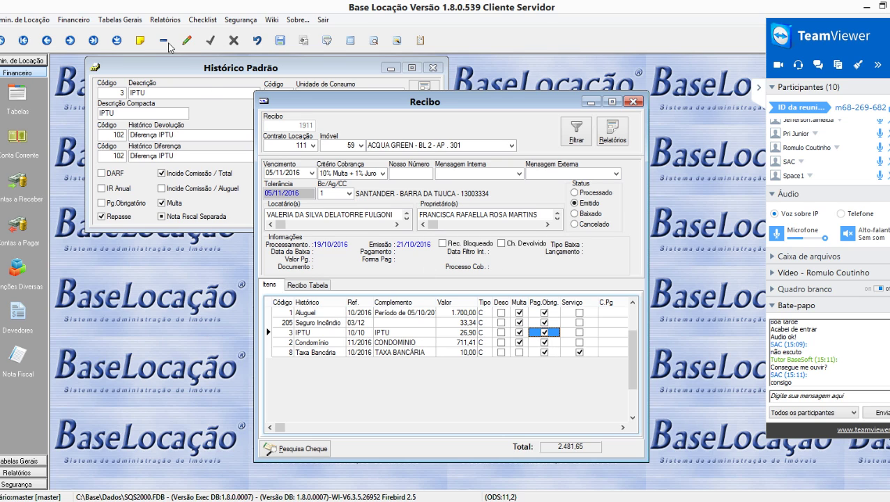
click(633, 103)
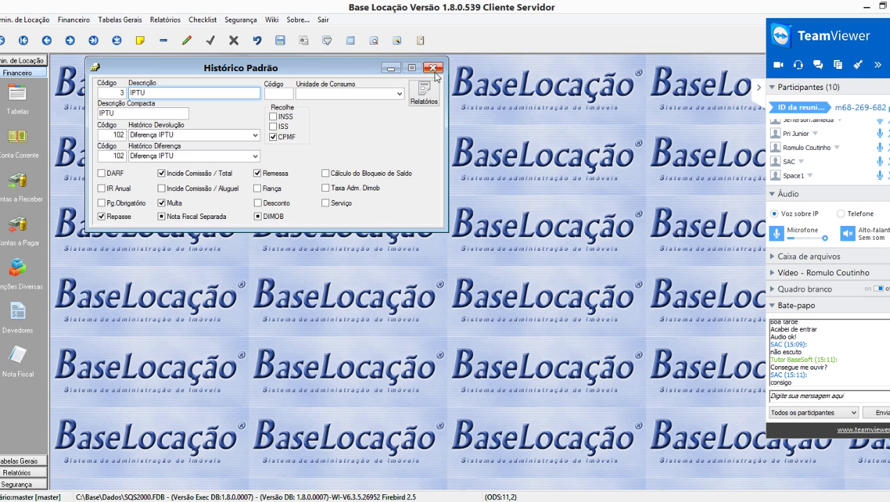
Step: Close Histórico Padrão, reopen the Devedores com Reajuste report, and toggle Incluir Itens Não Obrig. on and off
click(433, 68)
click(155, 21)
mouse_move(176, 47)
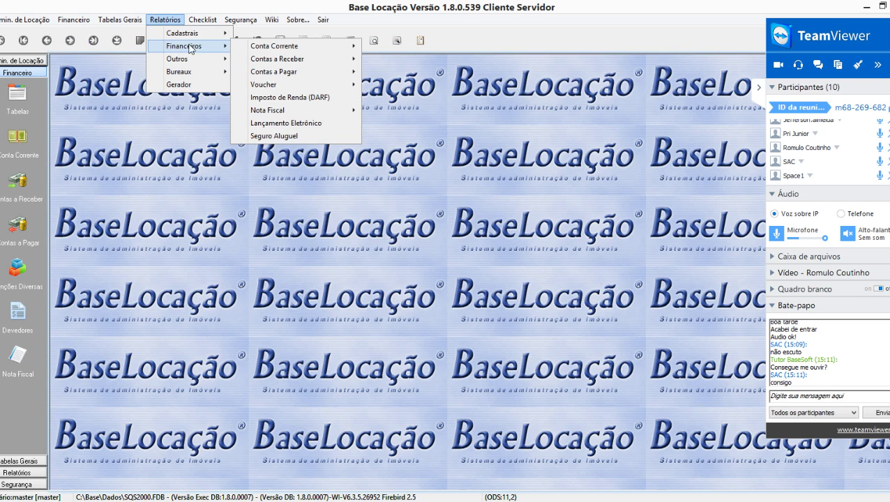
mouse_move(310, 62)
mouse_move(419, 123)
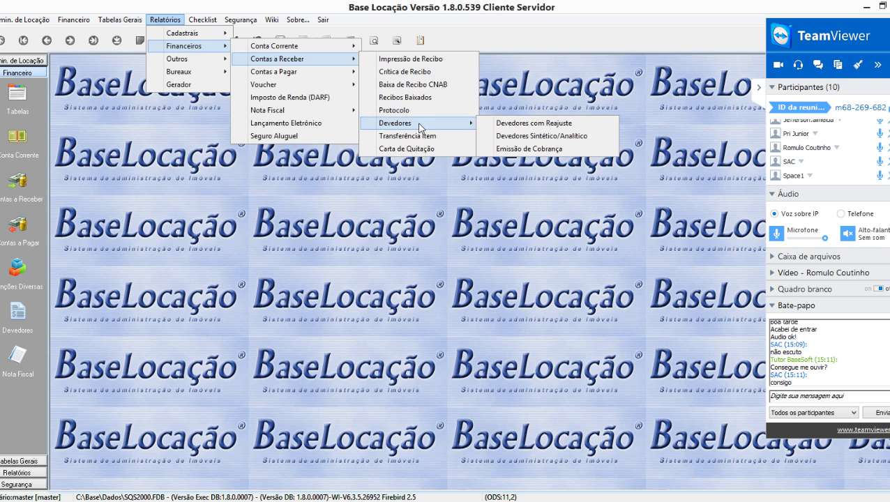
click(481, 125)
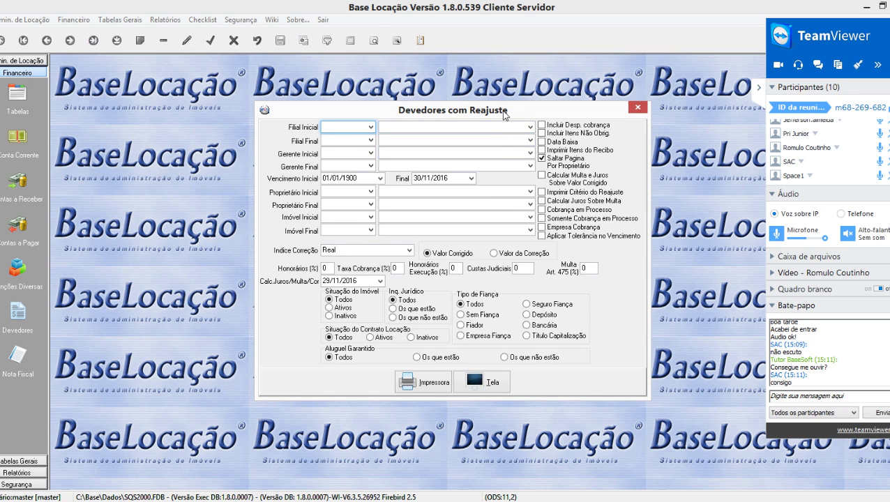
drag(503, 116, 450, 116)
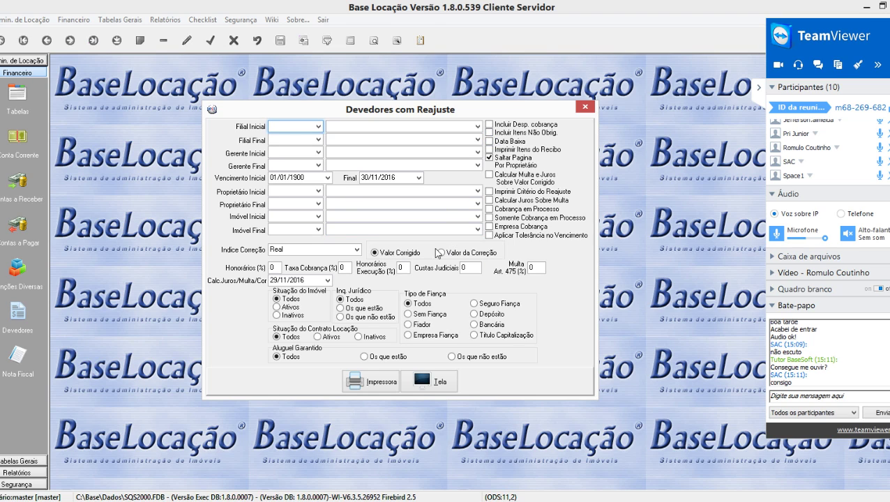
click(490, 132)
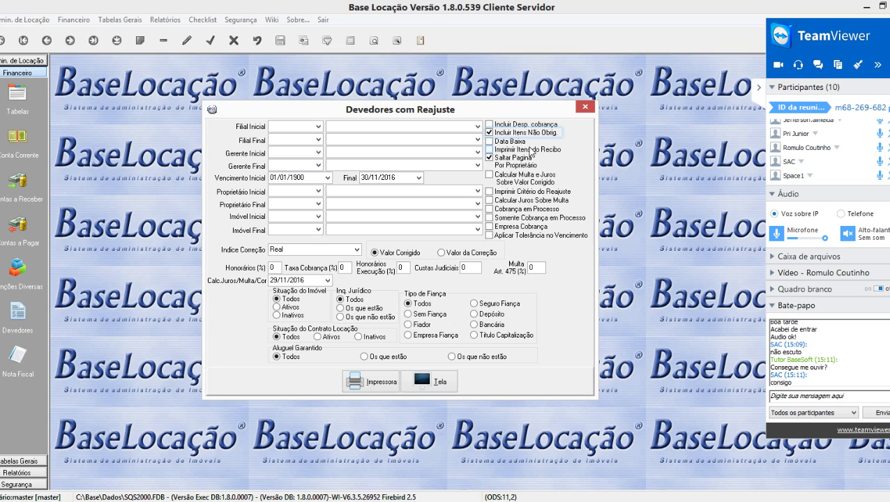
click(490, 133)
Step: Untick Data Baixa and tick Saltar Página, Imprimir Critério do Reajuste and Calcular Multa e Juros
drag(355, 110, 310, 89)
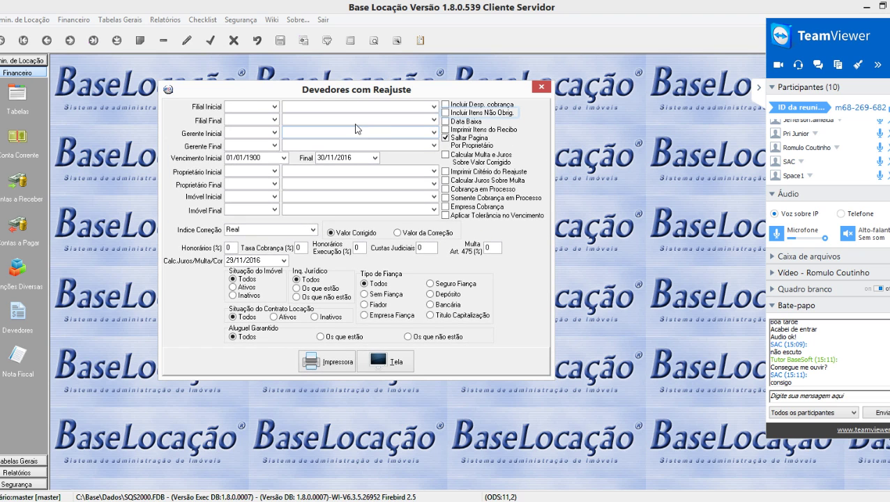
click(447, 122)
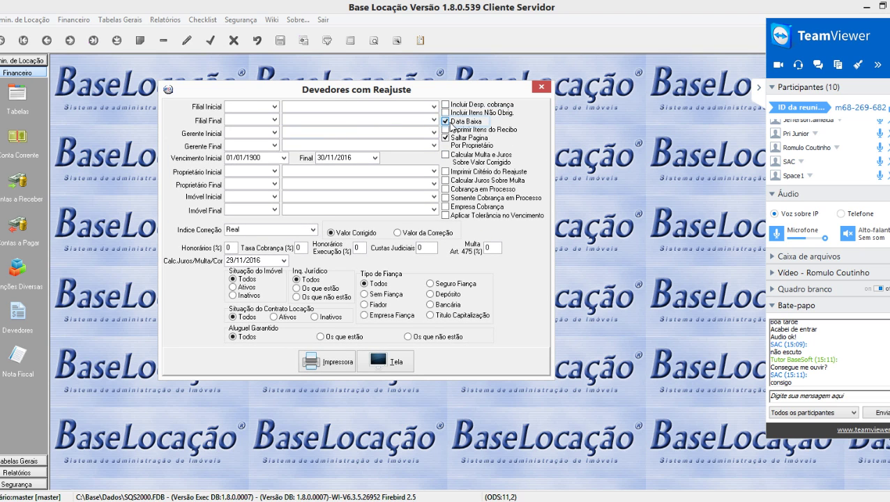
click(447, 122)
click(344, 158)
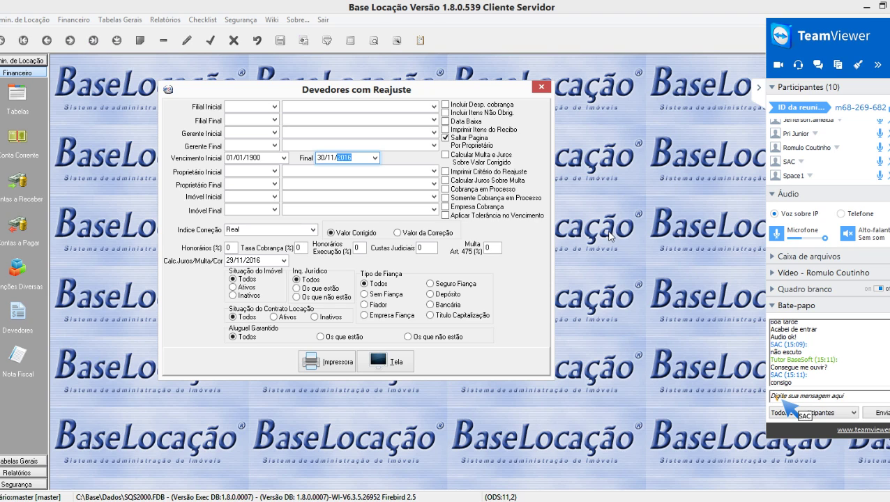
click(452, 130)
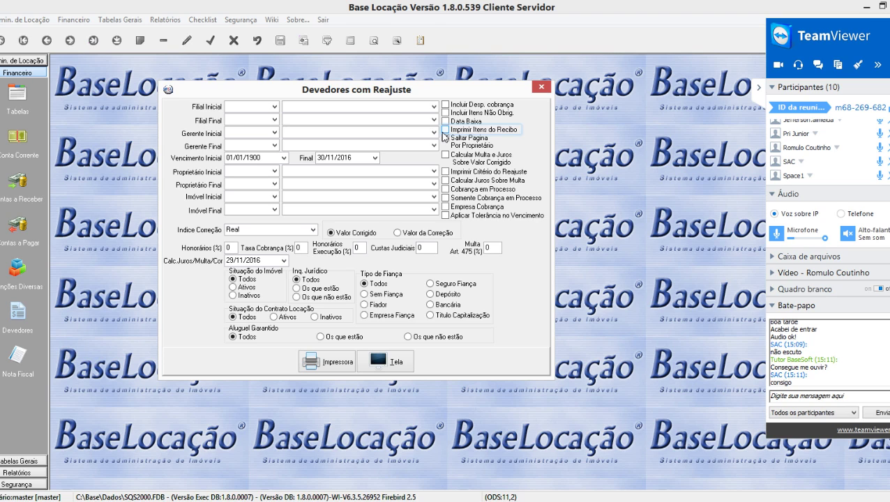
click(445, 137)
click(452, 171)
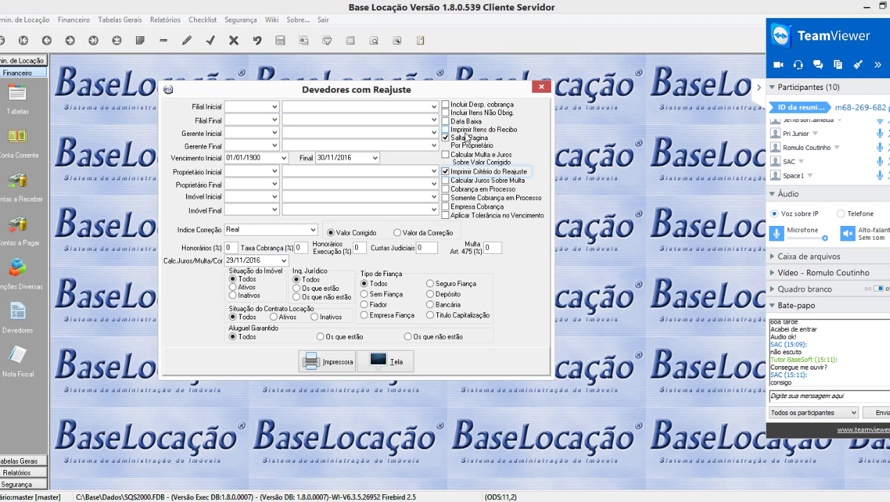
click(447, 157)
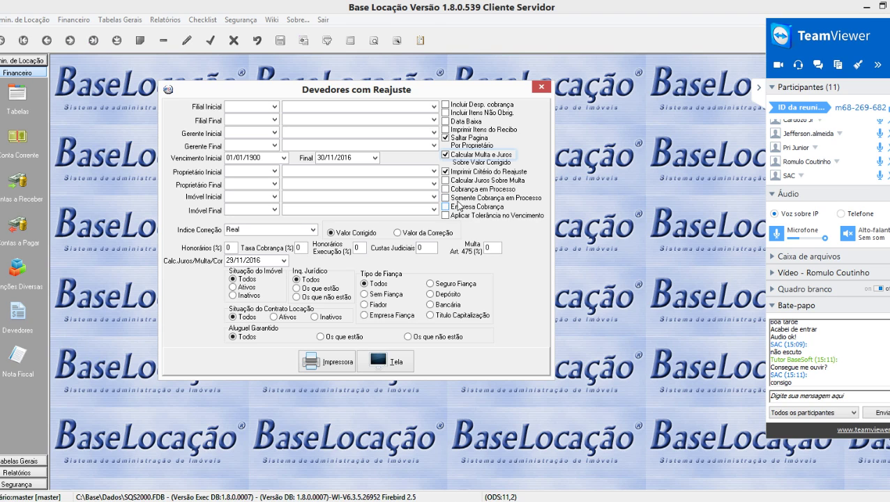
click(444, 208)
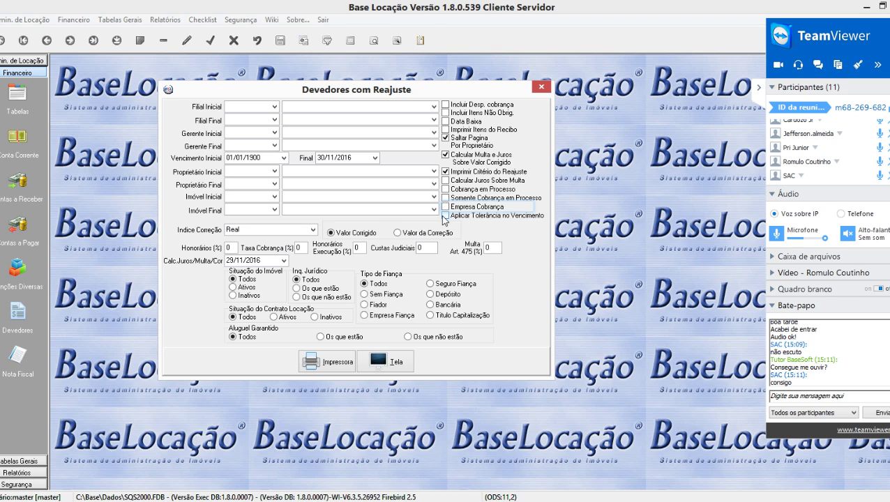
click(445, 216)
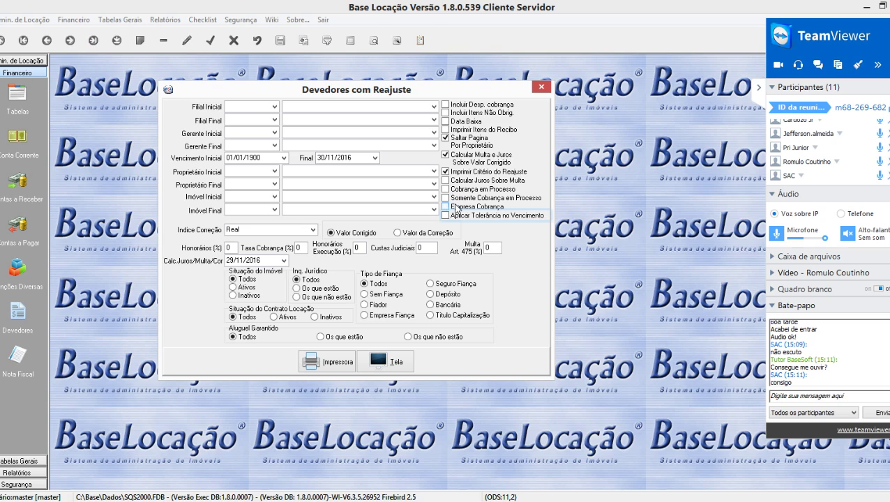
click(506, 207)
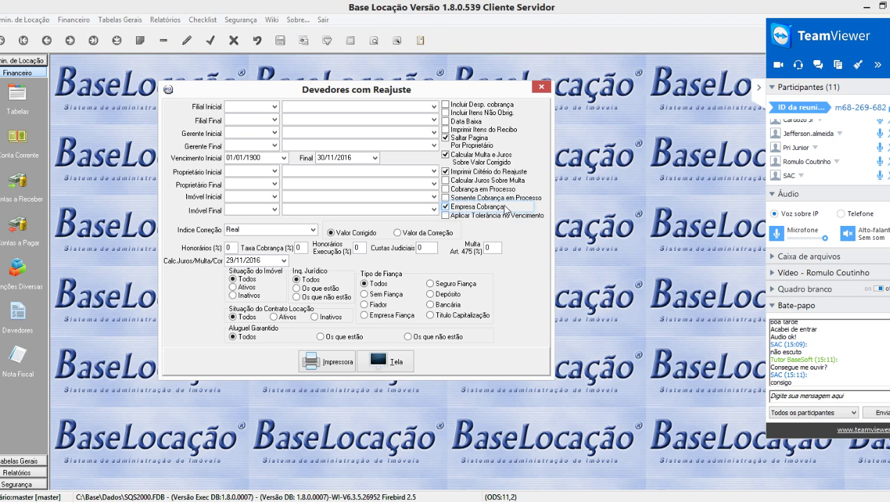
click(446, 209)
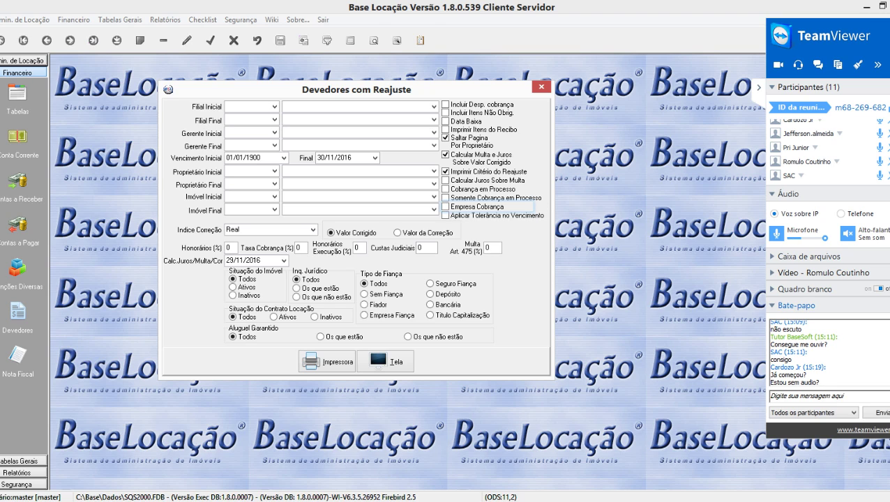
Step: Send 'Já iniciou sim' and 'verifique seu audio por favor' in the TeamViewer chat
click(821, 396)
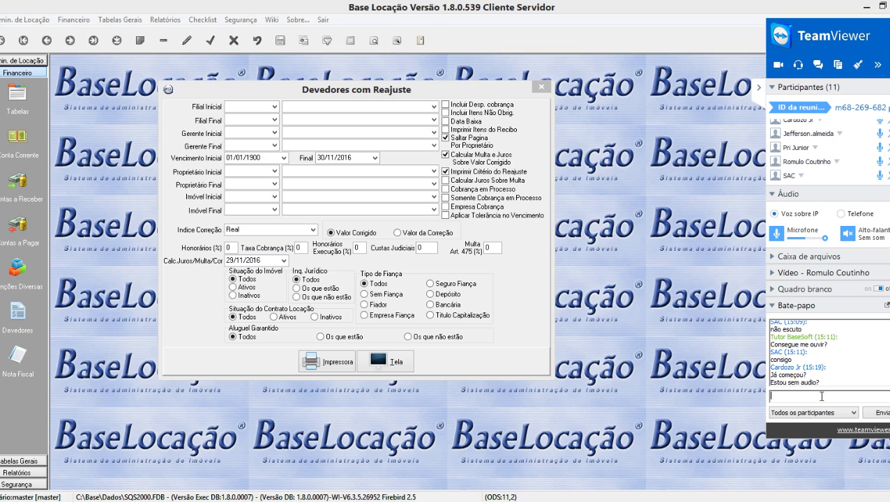
text(Já iniciou sim)
key(Return)
text(verifiquei)
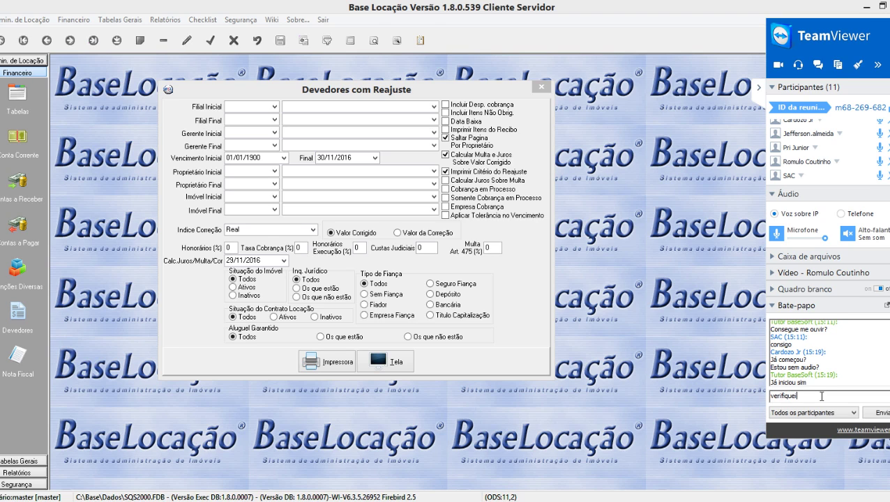
key(BackSpace)
text(seu audio por favor)
key(Return)
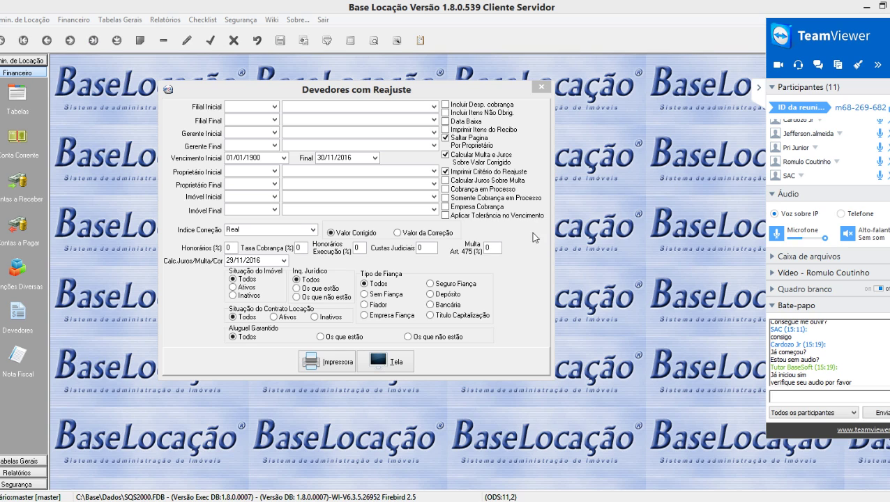
Step: Close the report dialog and open Tabelas Gerais > Principais > Empresa
click(541, 89)
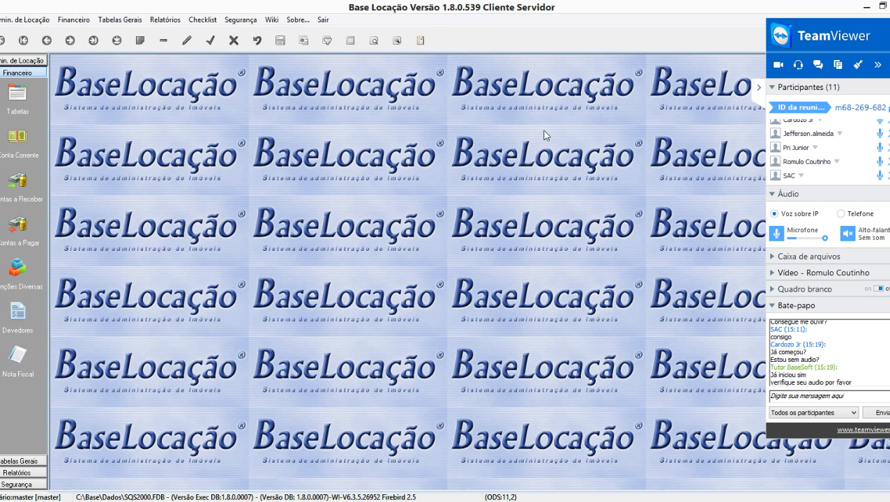
click(17, 462)
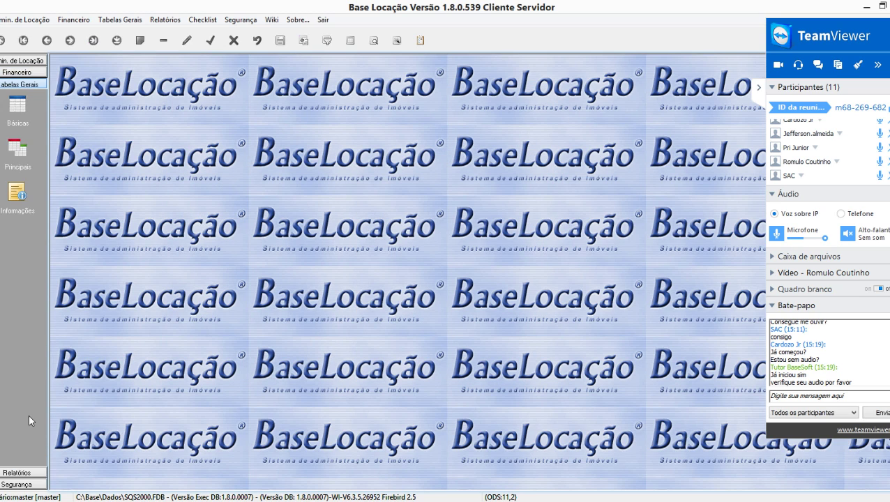
click(20, 159)
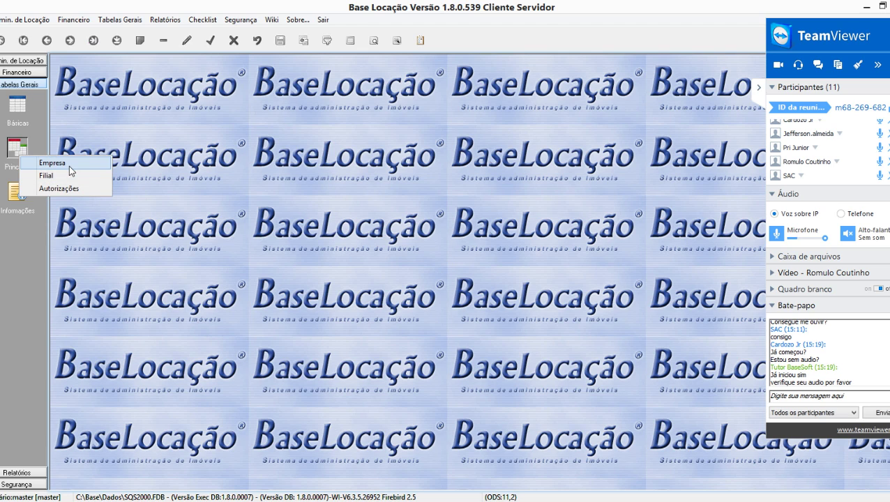
click(69, 165)
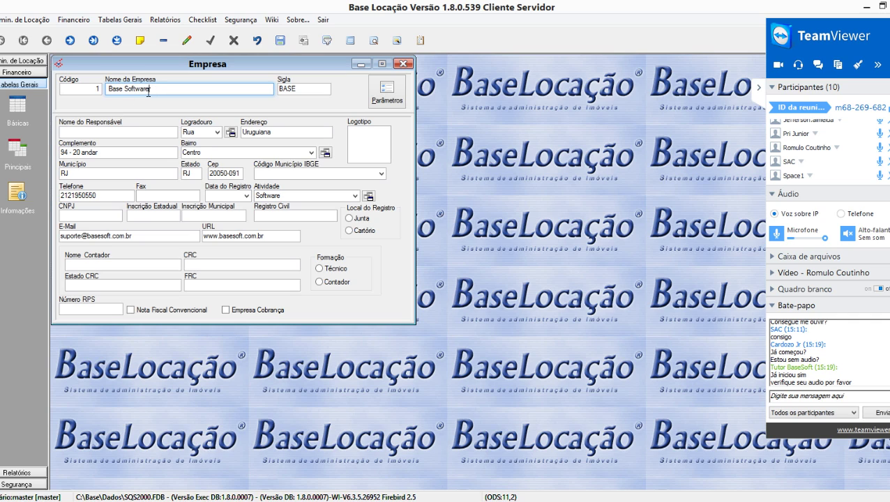
Step: Reopen the Devedores com Reajuste report options over the Empresa record
click(174, 21)
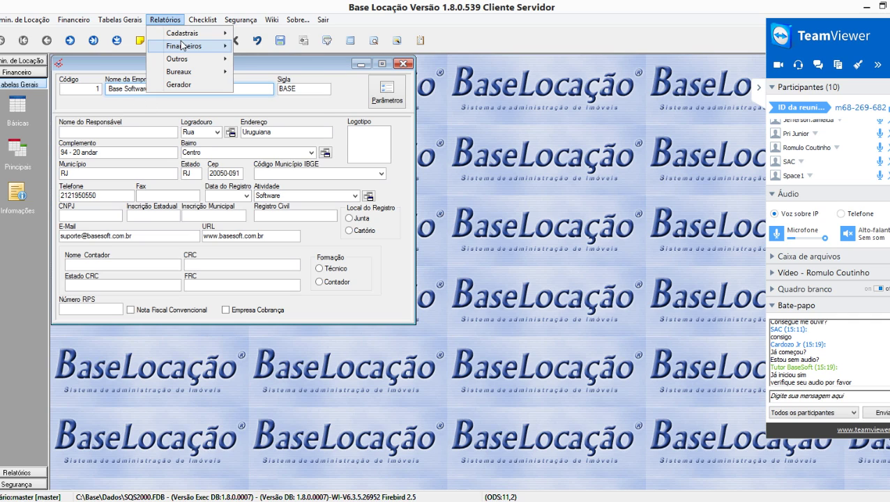
mouse_move(182, 45)
mouse_move(292, 61)
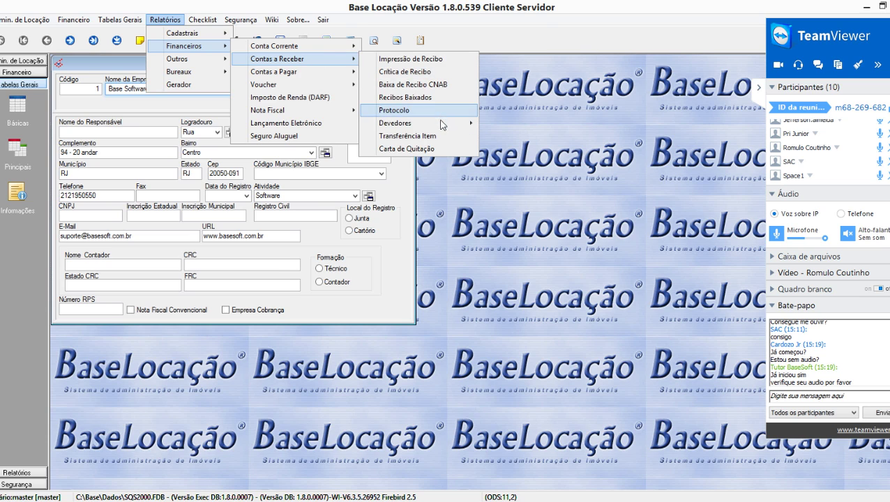
mouse_move(442, 123)
click(527, 125)
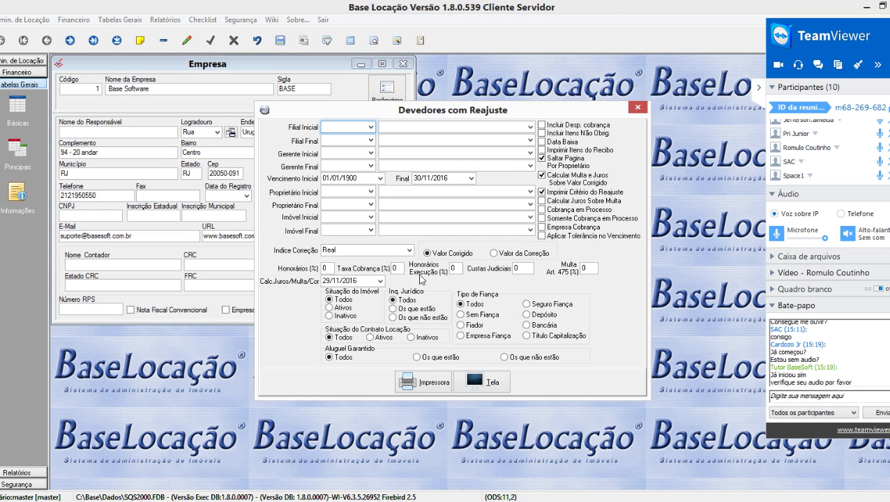
Step: Review the Honorários, Taxa Cobrança, Honorários Execução, Custas Judiciais and Multa Art. 475 values
click(327, 267)
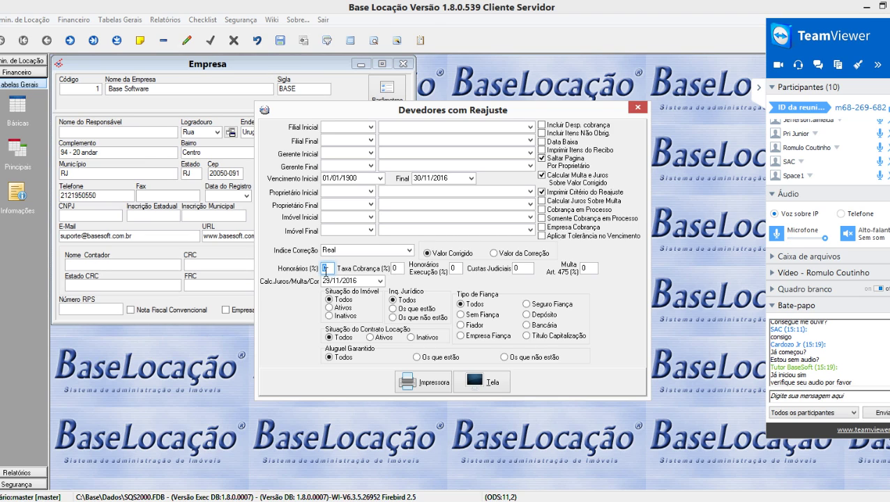
click(397, 268)
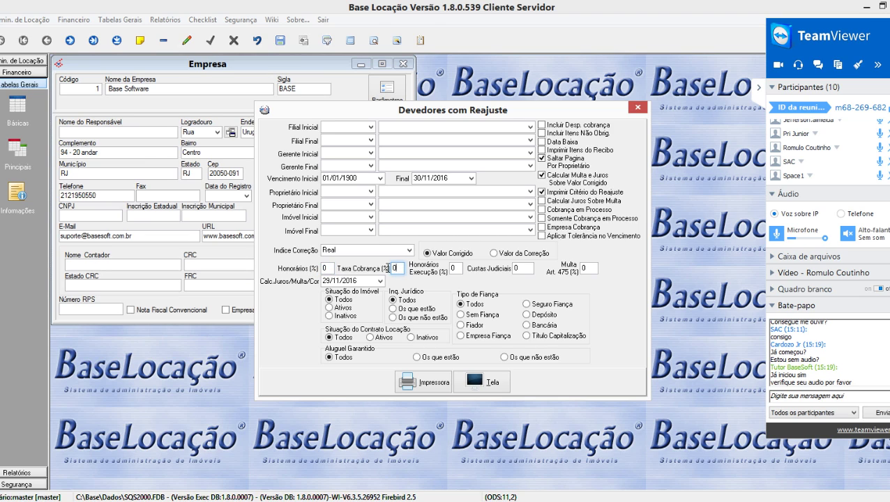
click(455, 268)
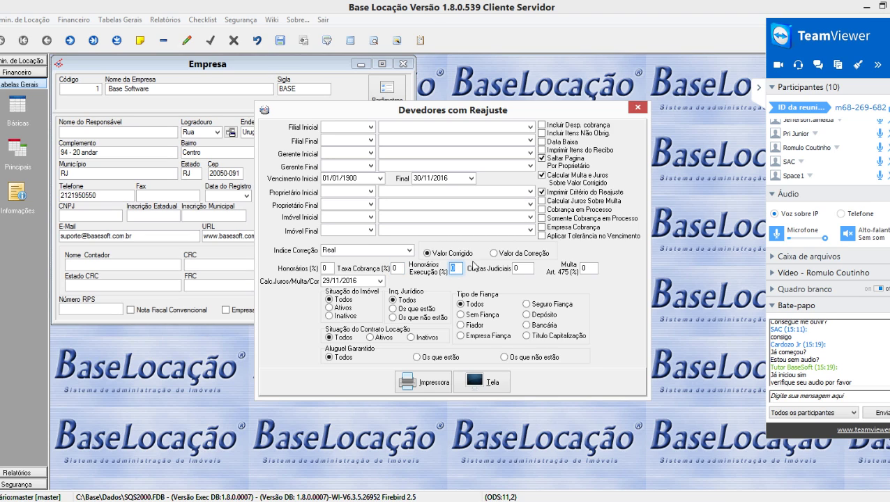
click(523, 268)
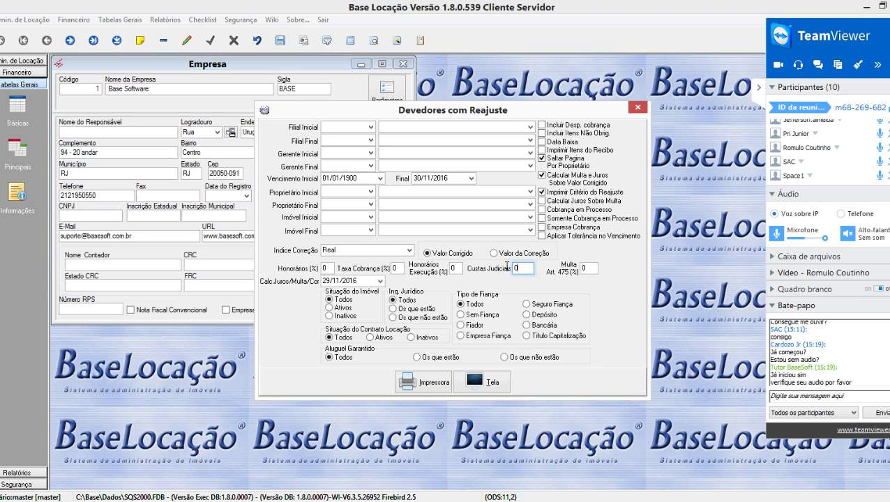
click(585, 267)
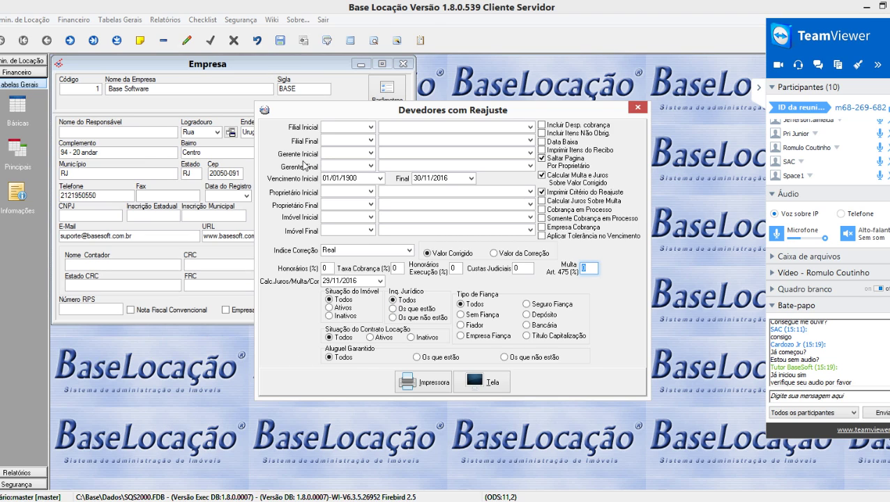
Step: Close the report options and start new company record 2 named 'Advogados Associados'
click(638, 106)
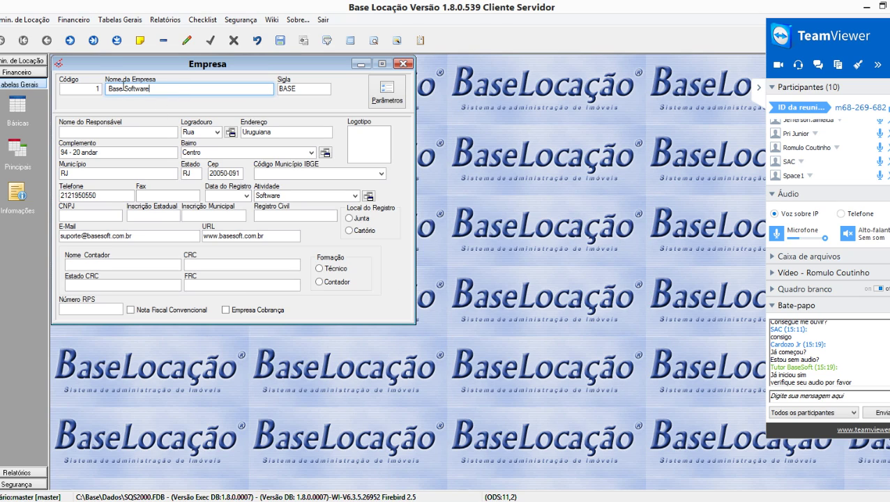
click(140, 41)
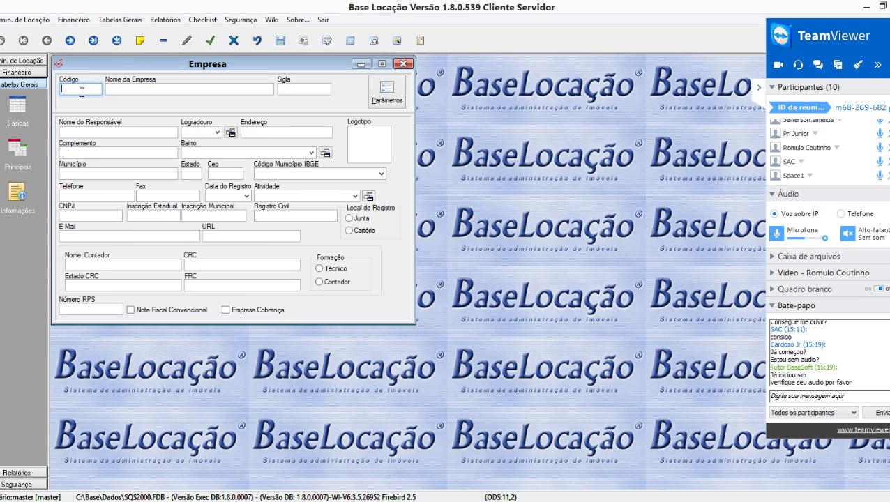
text(2)
key(Return)
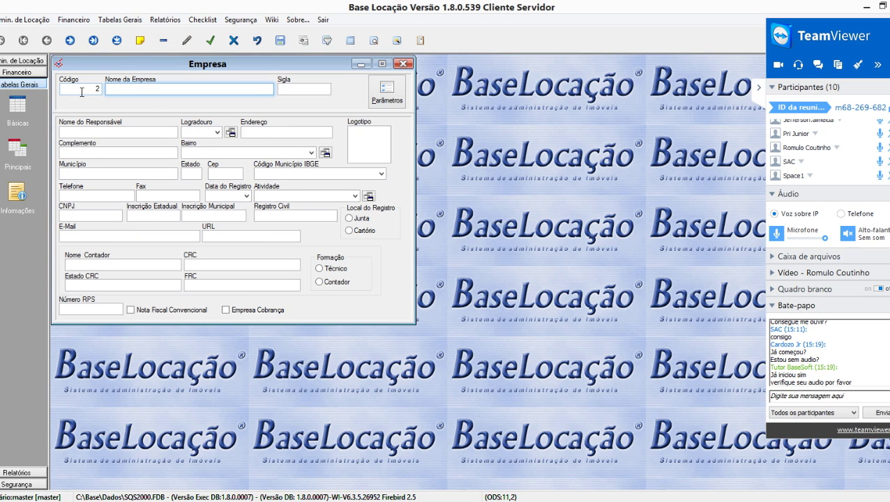
text(Advogad)
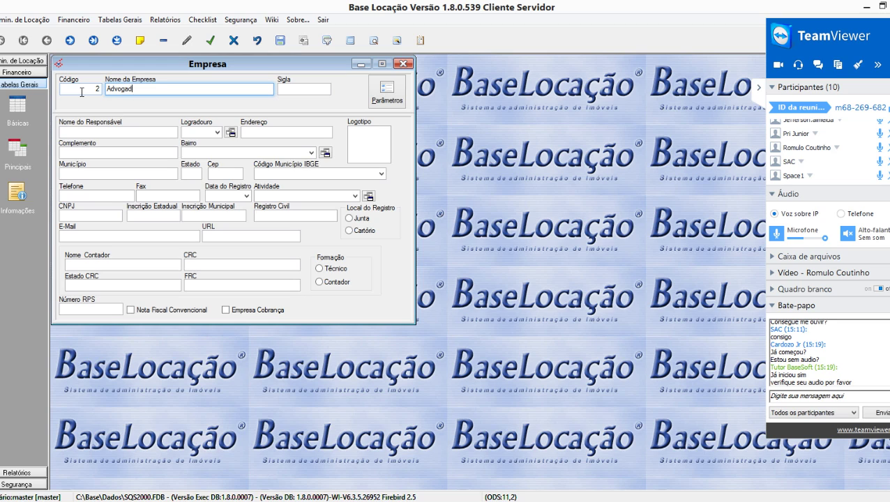
text(os Associados)
key(Return)
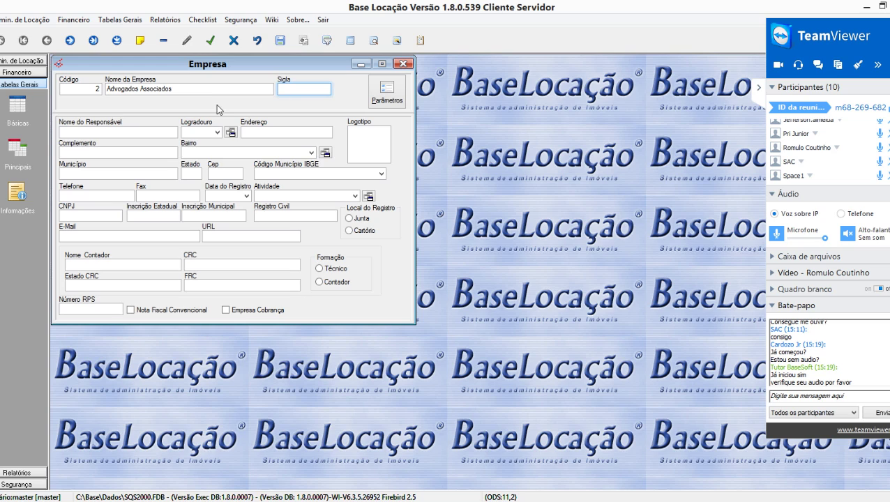
Step: Enter sigla ADV and the street address Rua Uruguaiana
text(ADV)
click(199, 132)
text(ru)
key(Tab)
text(Ur)
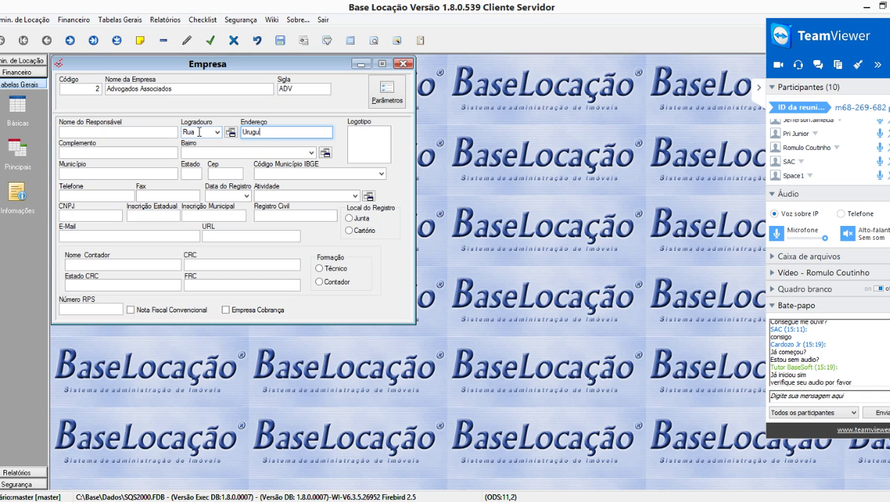
text(uguaiana)
key(Tab)
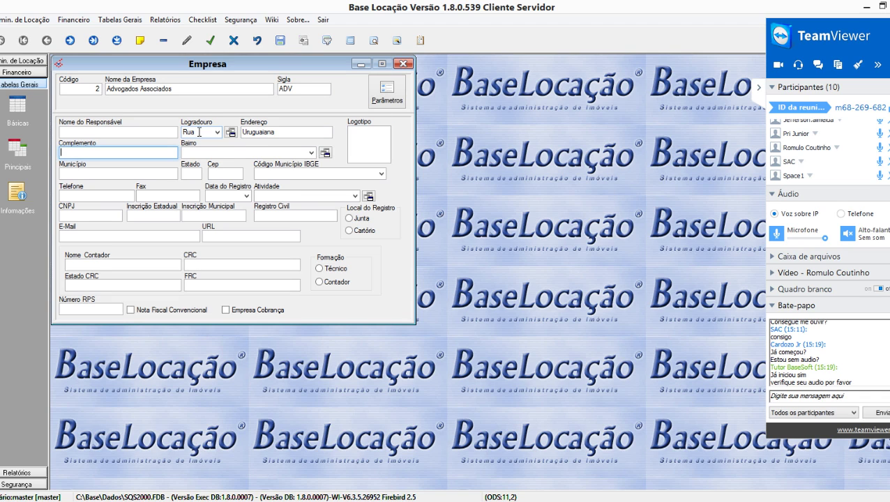
Step: Fill in complement 94, bairro Centro, município RJ and estado RJ
text(94)
key(Tab)
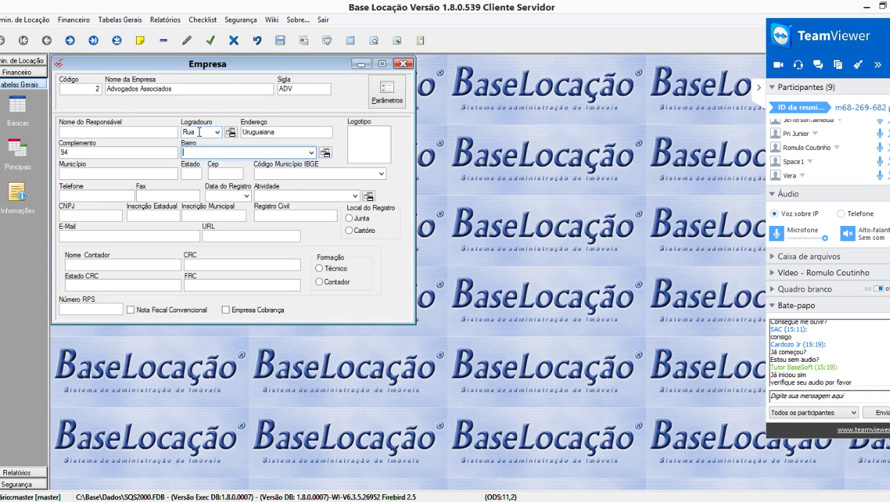
text(Centro)
key(Tab)
text(RJ)
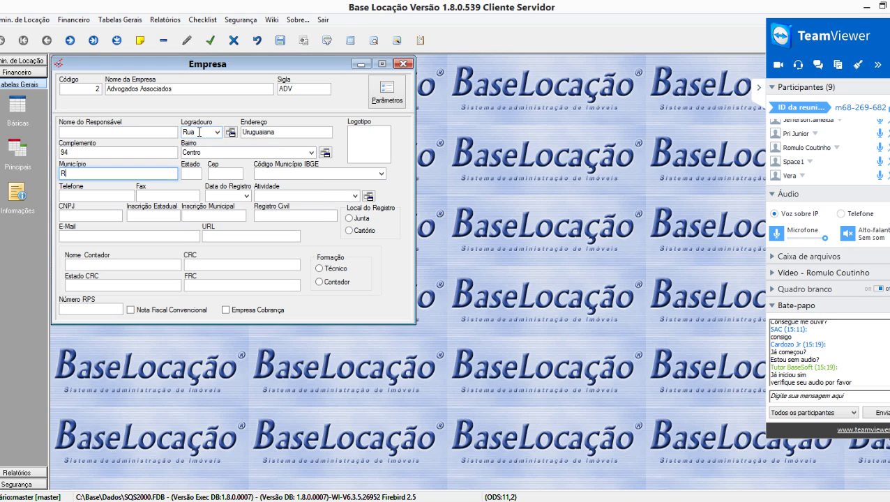
key(Tab)
text(RJ)
key(Tab)
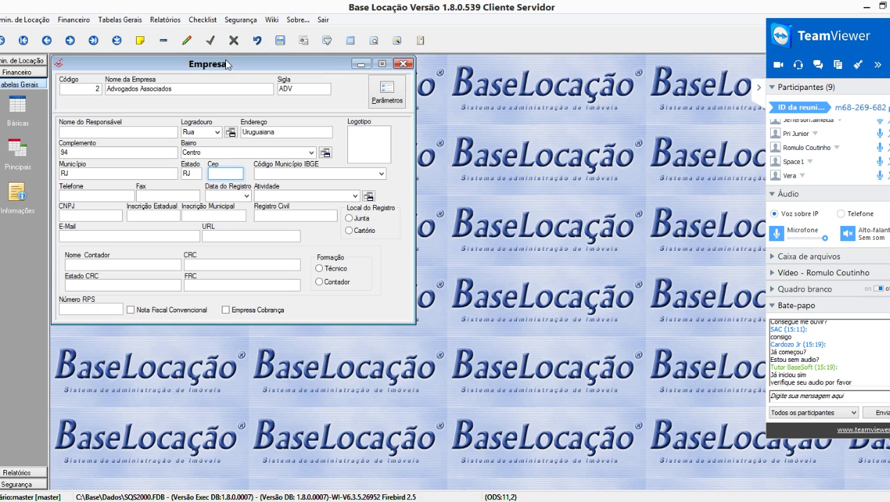
Step: Tick Empresa Cobrança for the company and save the record
click(186, 41)
click(226, 311)
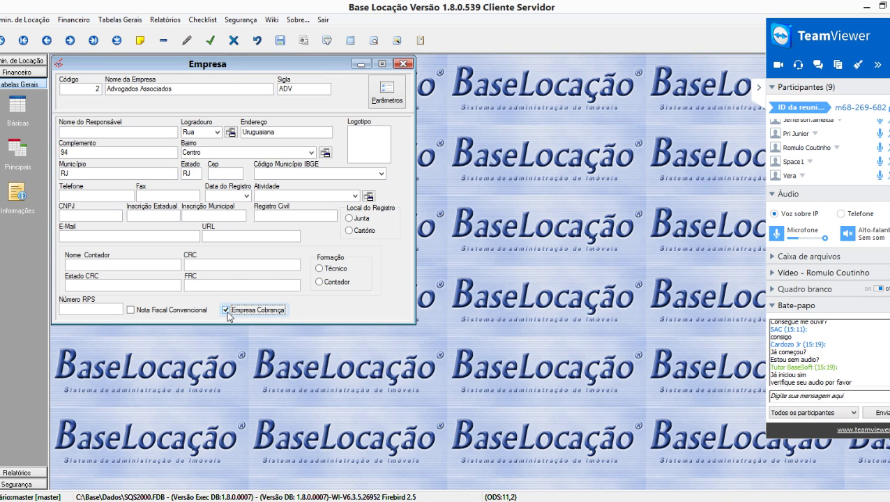
click(209, 40)
click(46, 41)
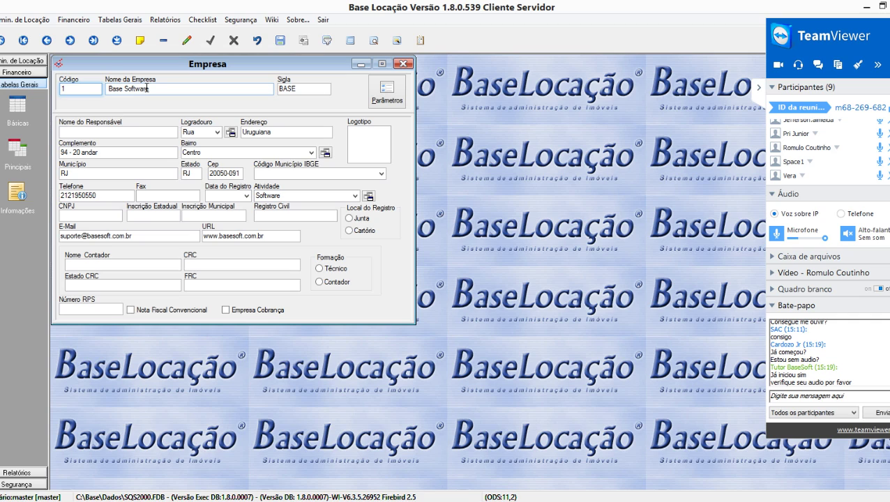
Step: Close the Empresa form, generate the Devedores com Reajuste report on screen (Tela), and zoom to page width
click(70, 41)
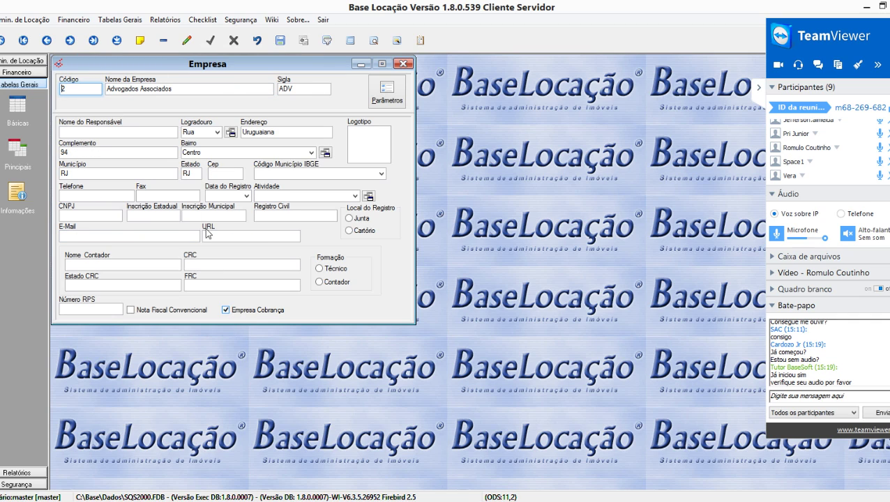
click(402, 63)
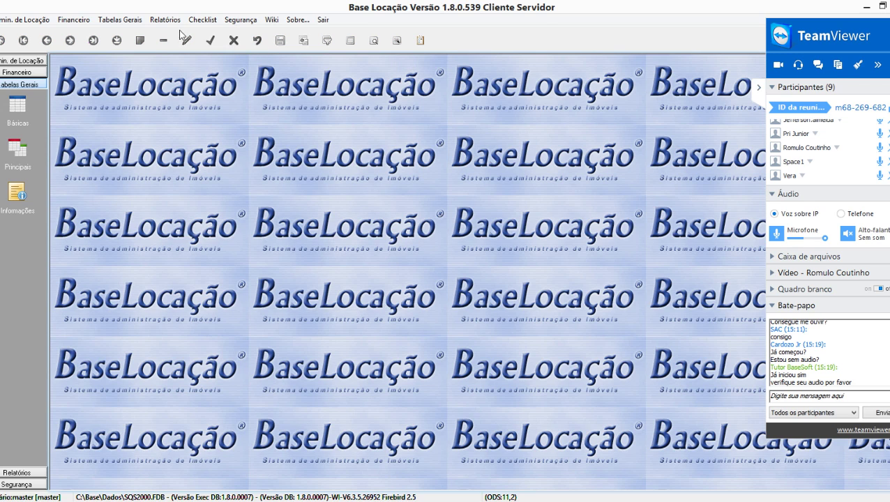
click(168, 23)
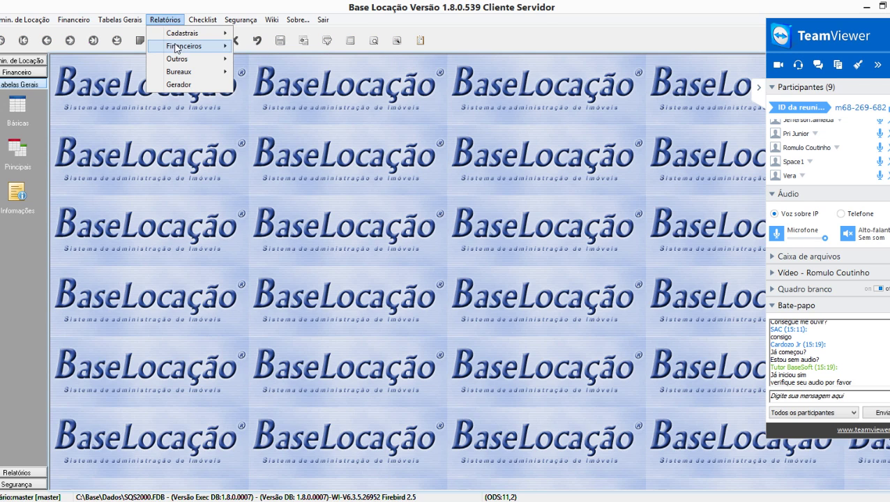
mouse_move(177, 47)
mouse_move(324, 61)
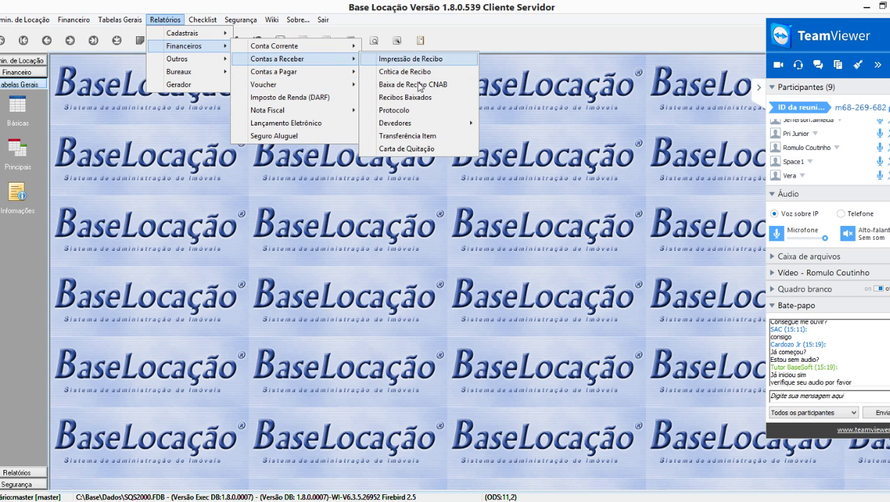
mouse_move(434, 125)
click(519, 123)
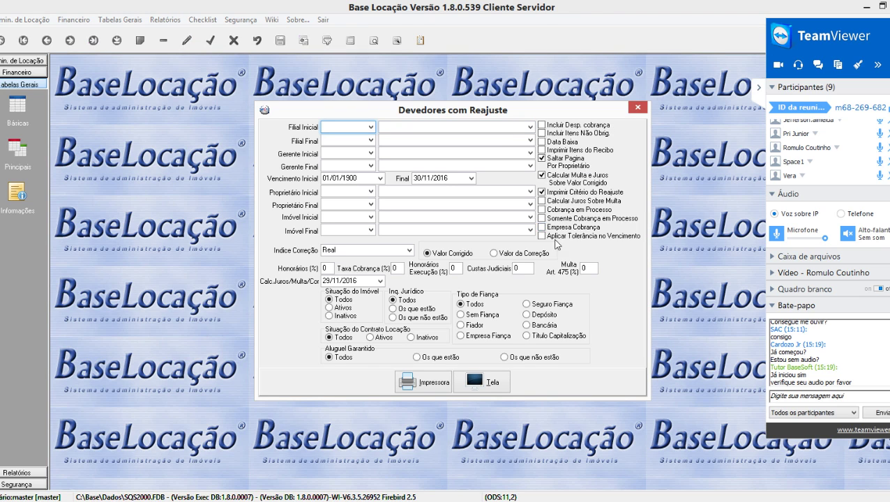
click(479, 379)
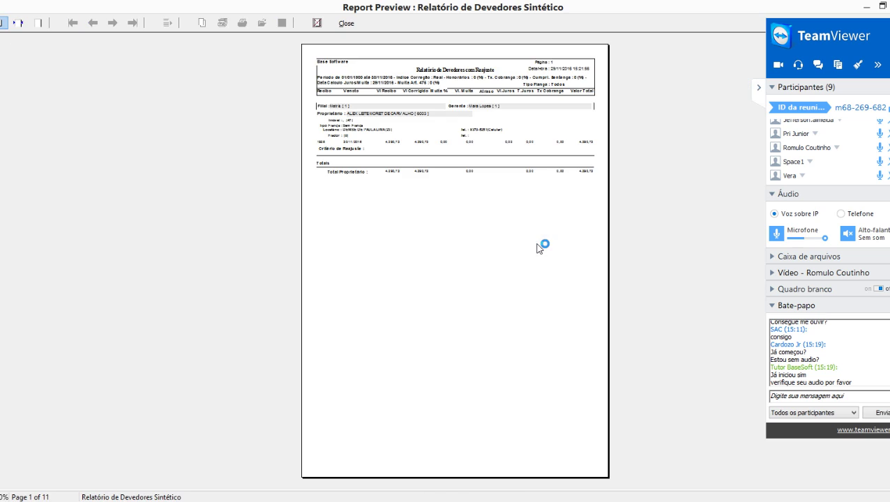
click(17, 23)
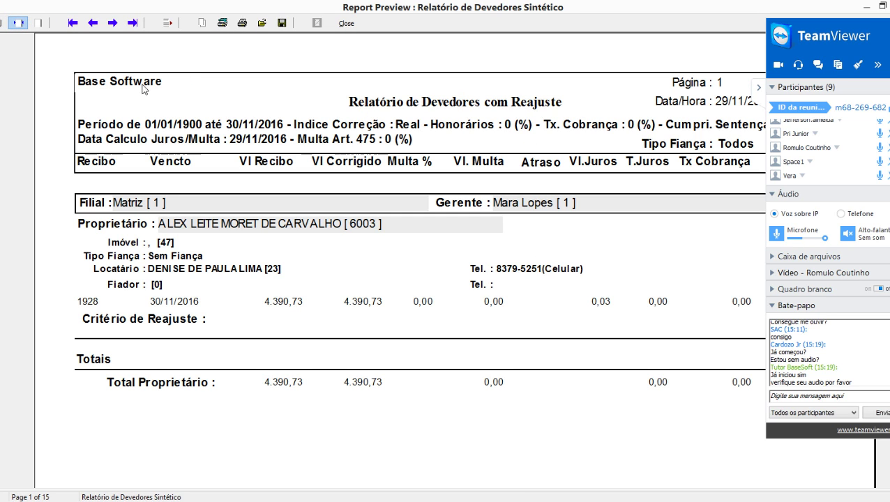
Step: Rerun the Devedores com Reajuste report with Empresa Cobrança ticked and view it at page width
click(351, 23)
click(542, 227)
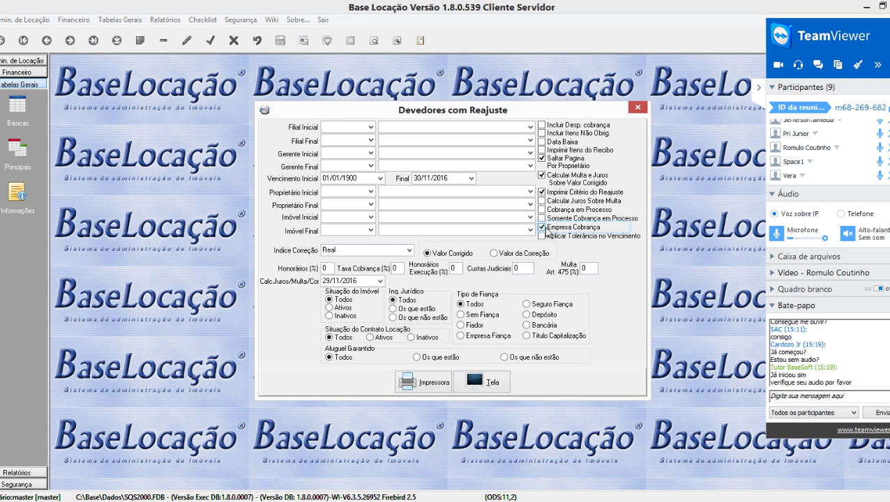
click(507, 380)
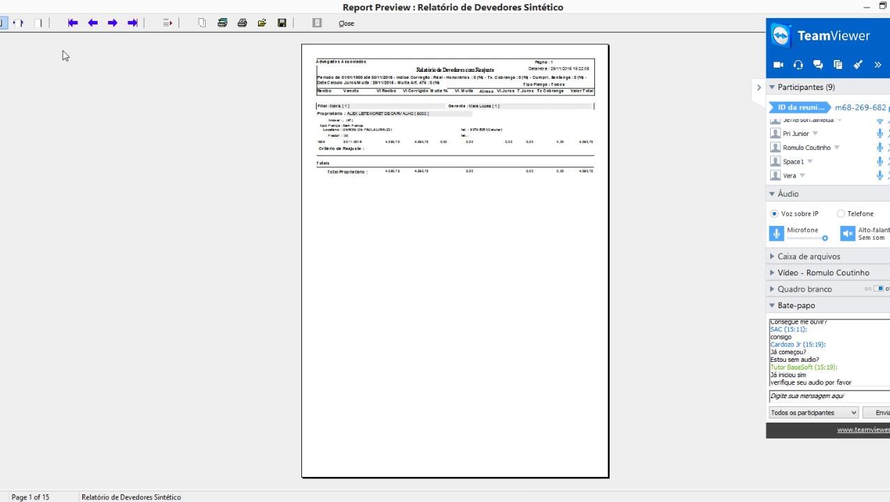
click(18, 24)
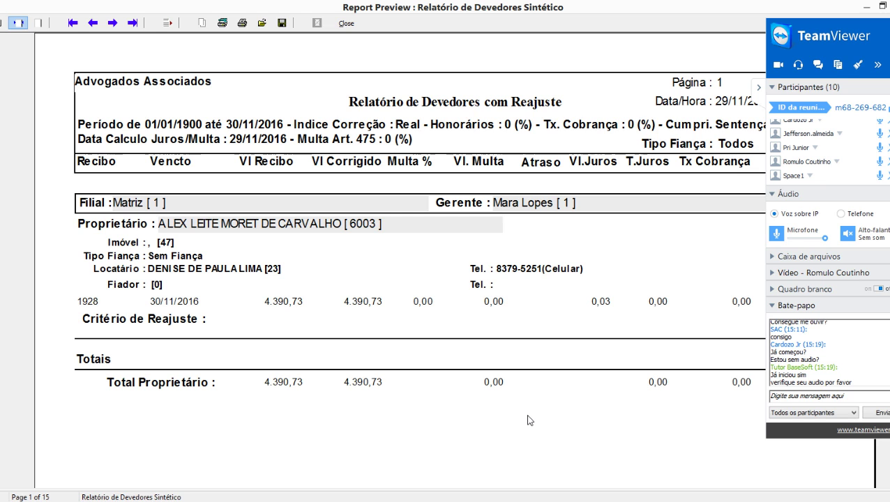
Step: Untick Empresa Cobrança, keep Real as the correction index, and regenerate the debtors report preview
click(343, 23)
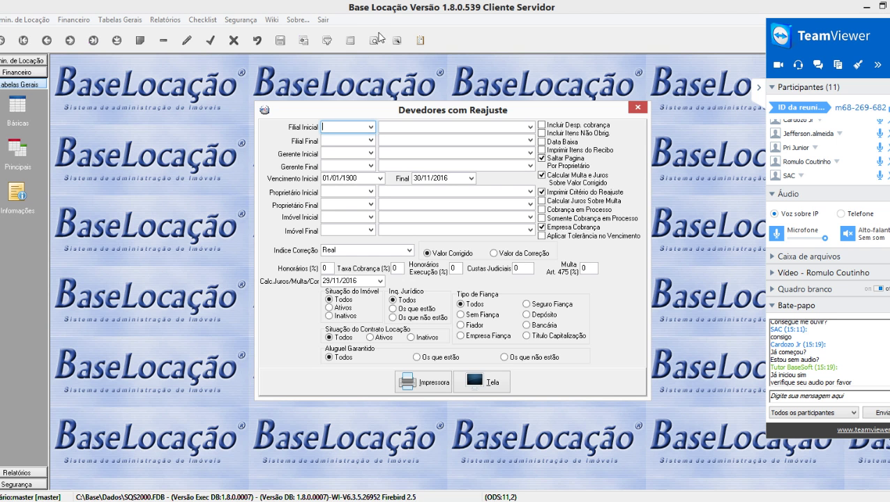
click(542, 228)
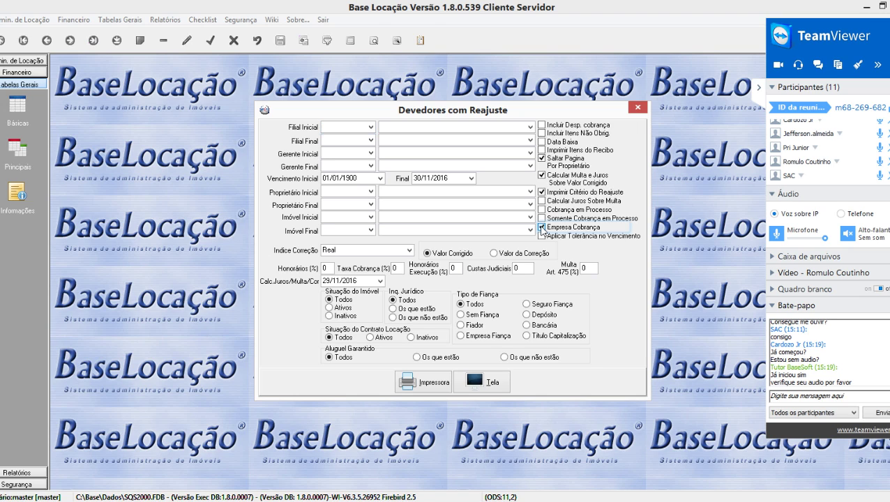
click(354, 248)
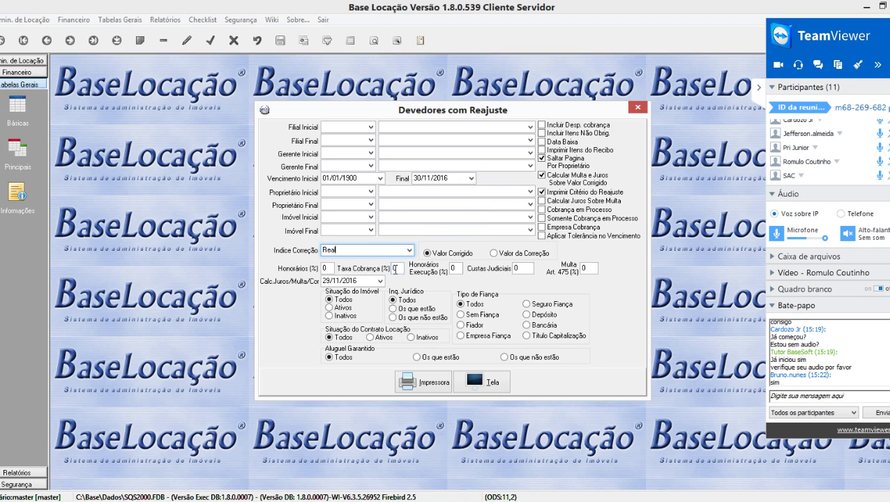
drag(322, 251, 410, 252)
click(410, 253)
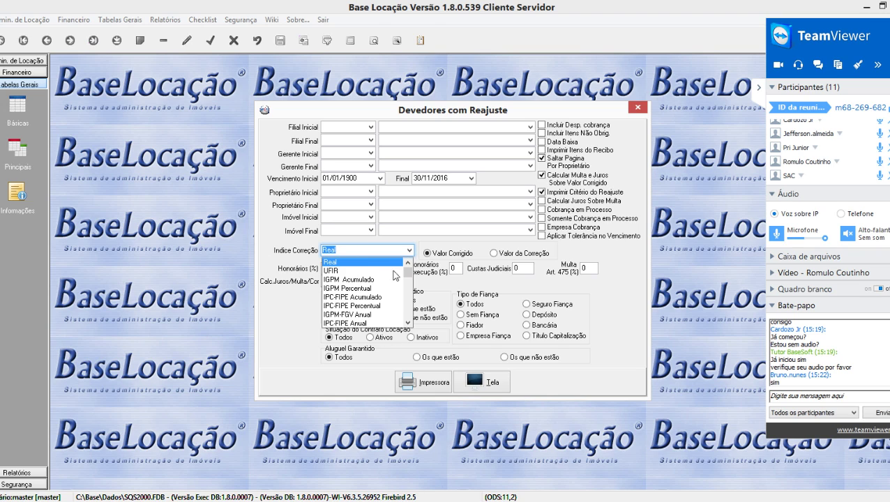
click(387, 261)
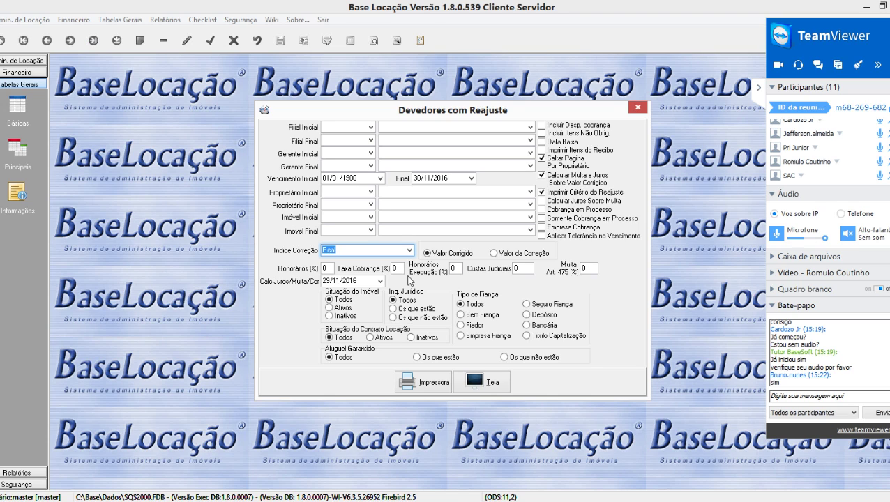
click(486, 388)
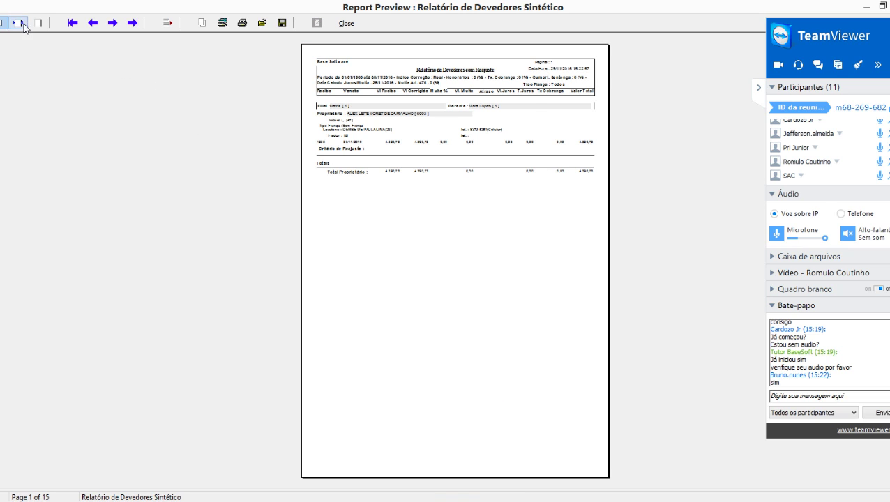
Step: Page through the debtors report at page width up to page 10, then close the preview
click(22, 23)
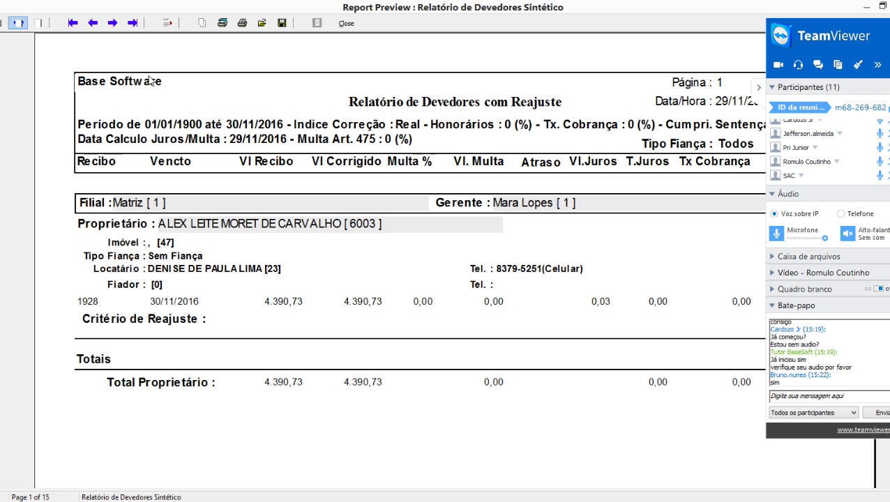
click(112, 24)
click(112, 23)
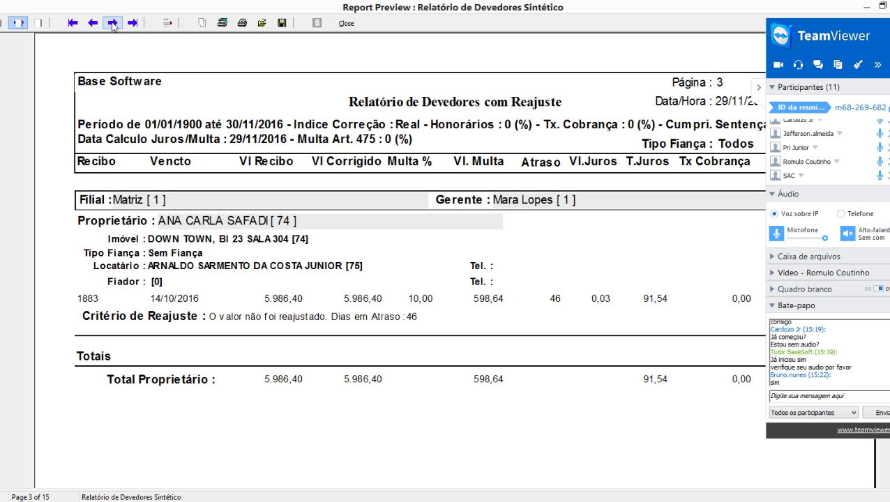
click(113, 24)
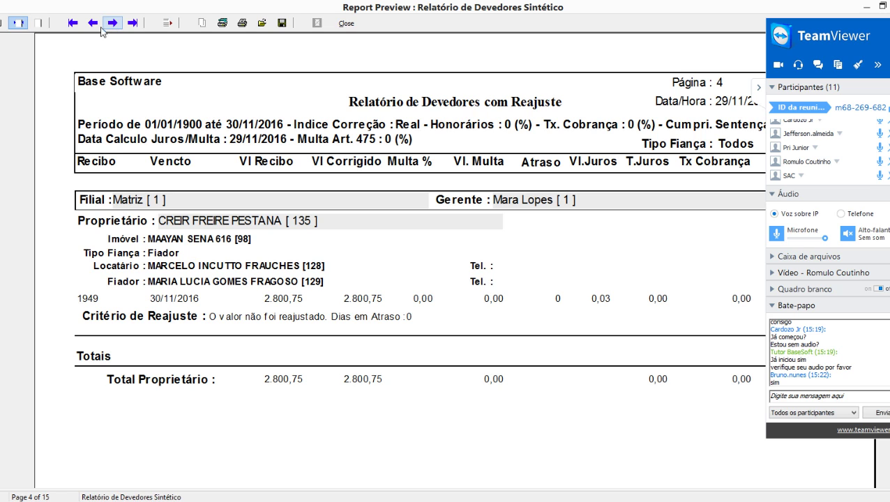
click(111, 23)
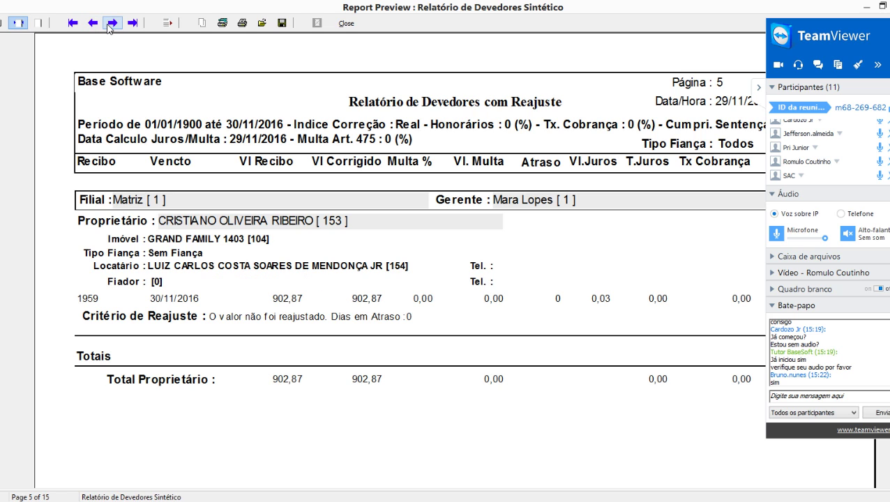
click(111, 24)
click(112, 23)
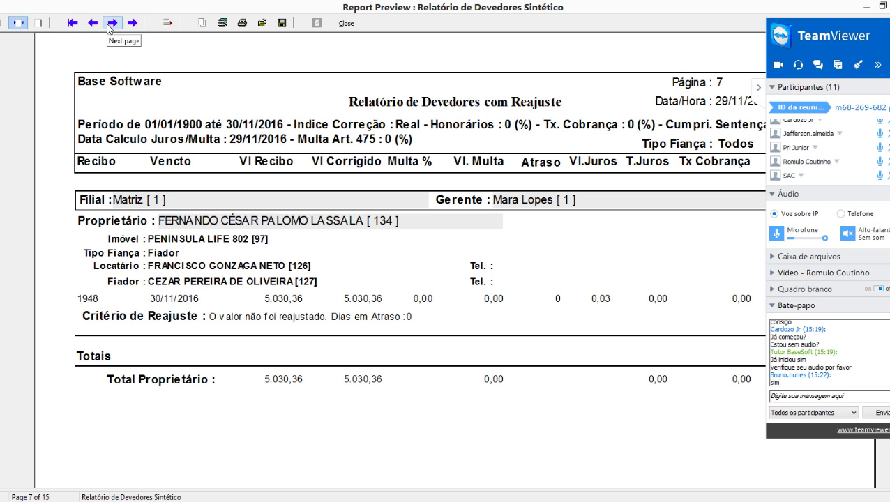
click(111, 23)
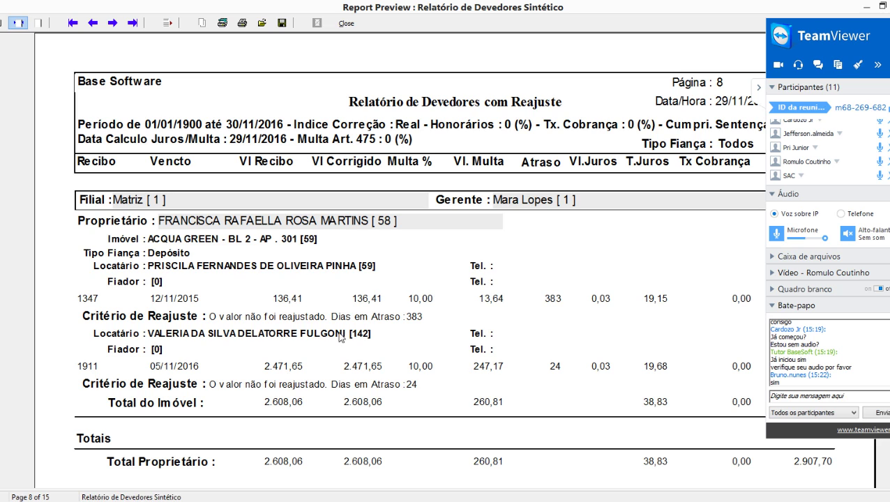
click(112, 23)
click(112, 23)
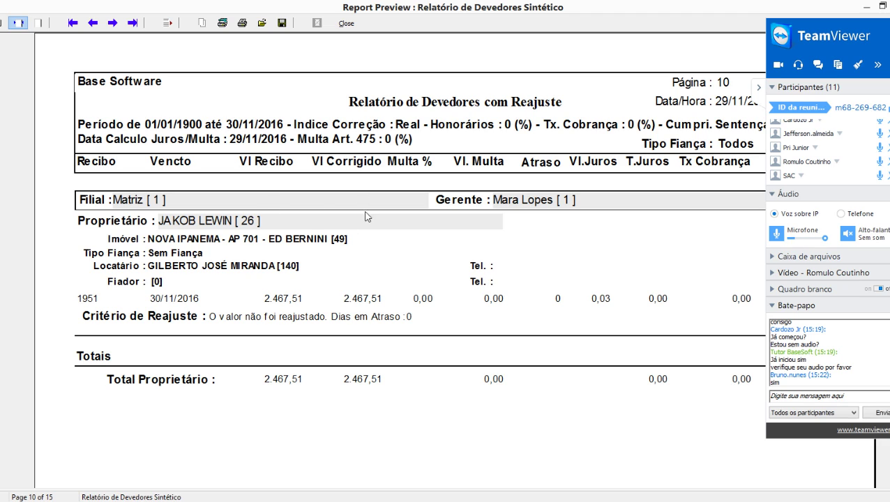
click(346, 23)
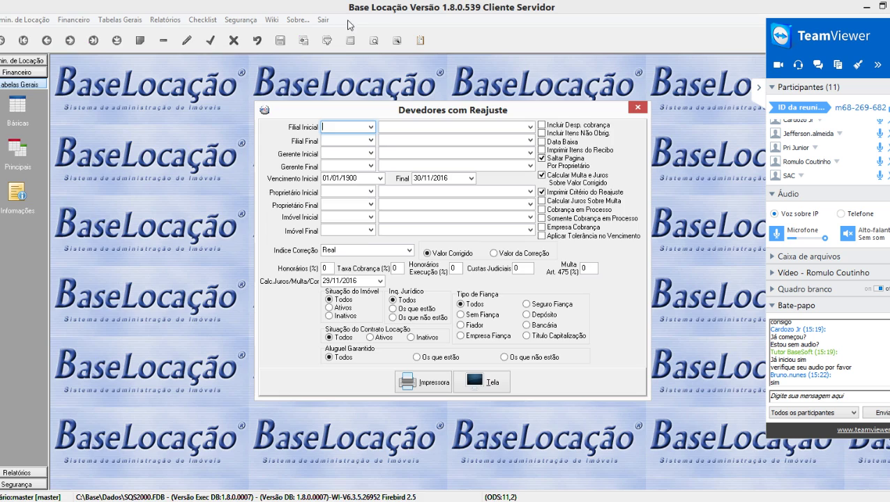
Step: Switch the report to Valor da Correção, review it at page width, then close the preview
click(494, 253)
click(488, 382)
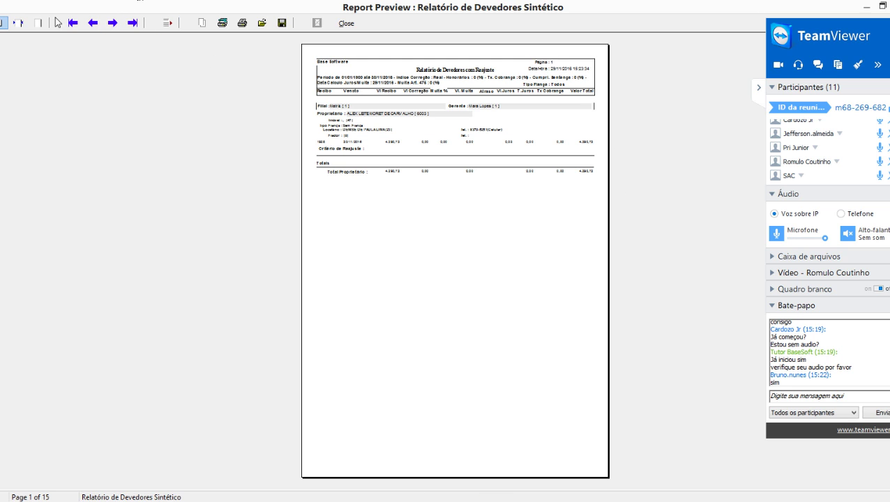
click(18, 23)
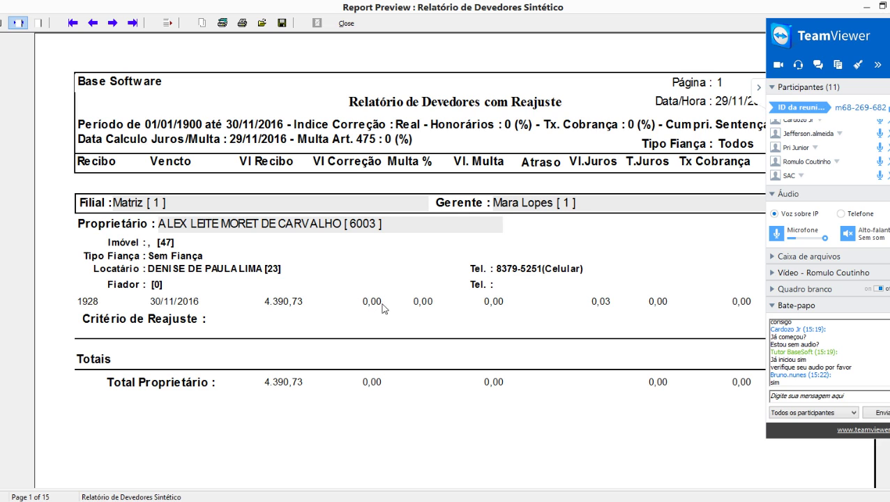
drag(808, 42, 828, 43)
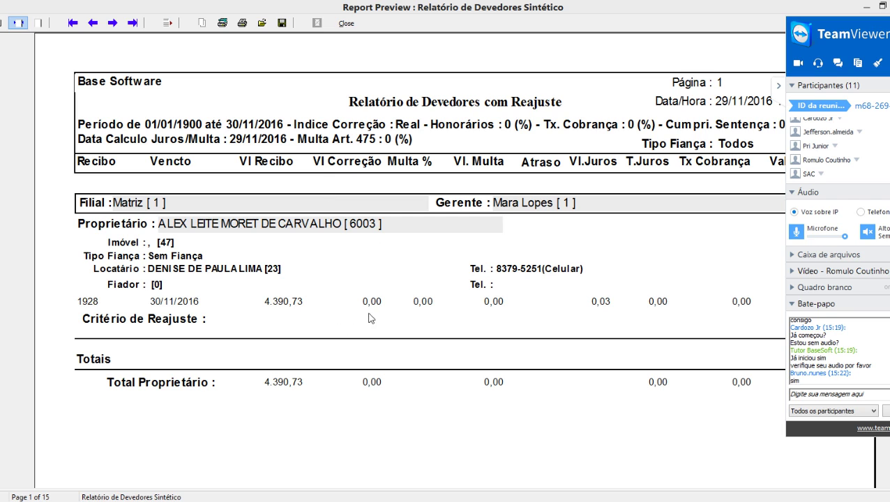
click(346, 23)
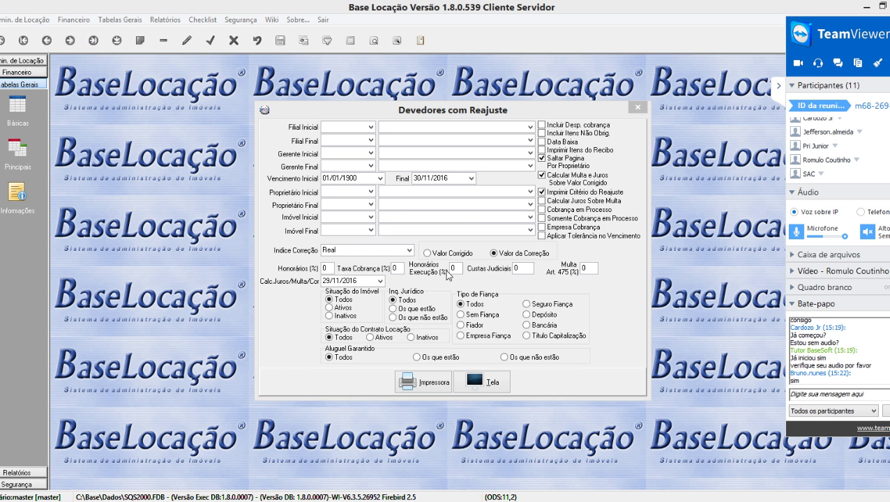
Step: Regenerate the debtors report with Valor Corrigido, view it at page width, and close it
click(497, 381)
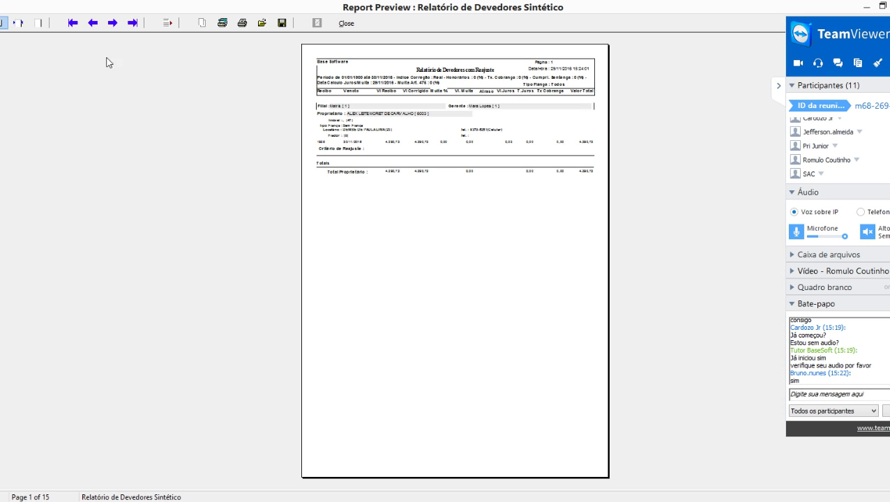
click(17, 23)
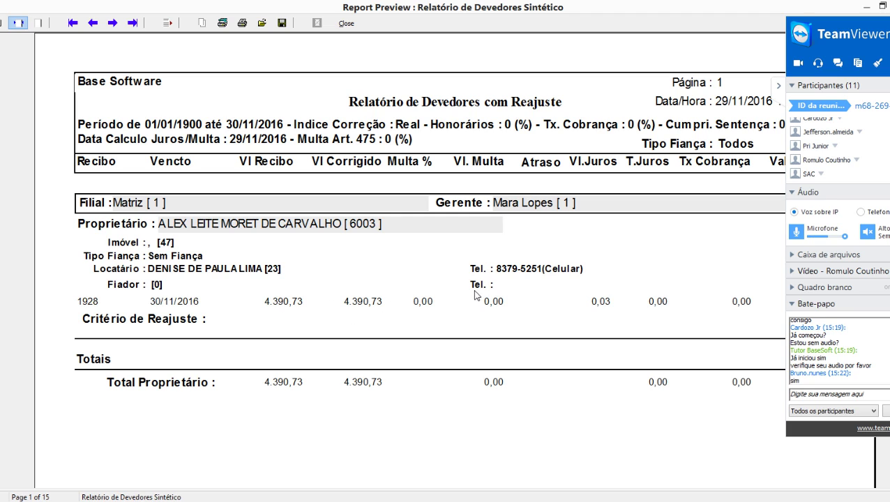
click(348, 25)
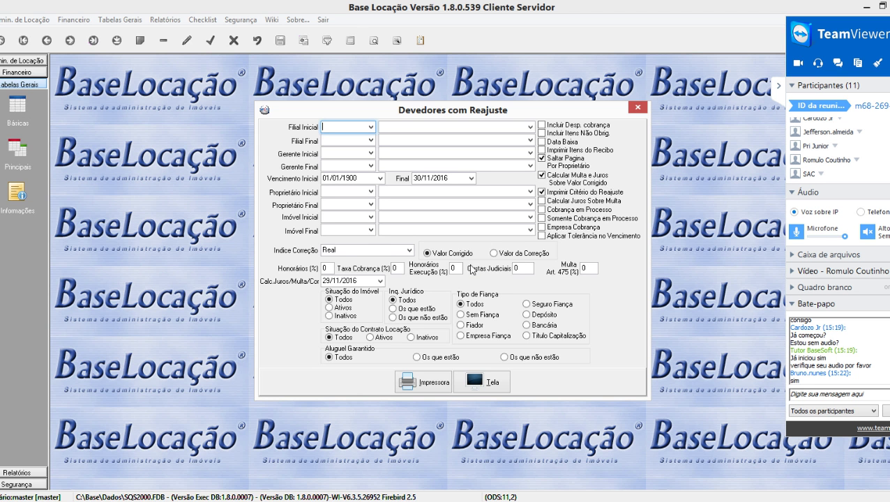
Step: Enter 20% Honorários, 500 Custas Judiciais and a 05/12/2016 interest/fine calculation date
click(327, 269)
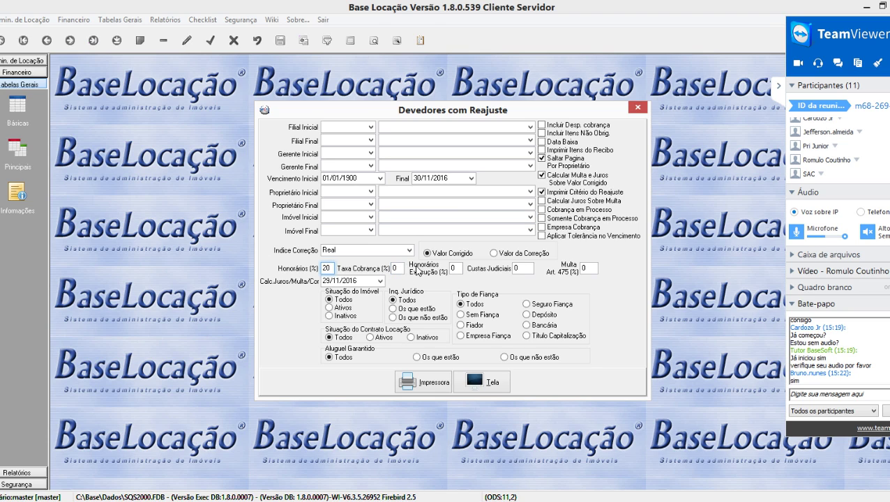
click(521, 267)
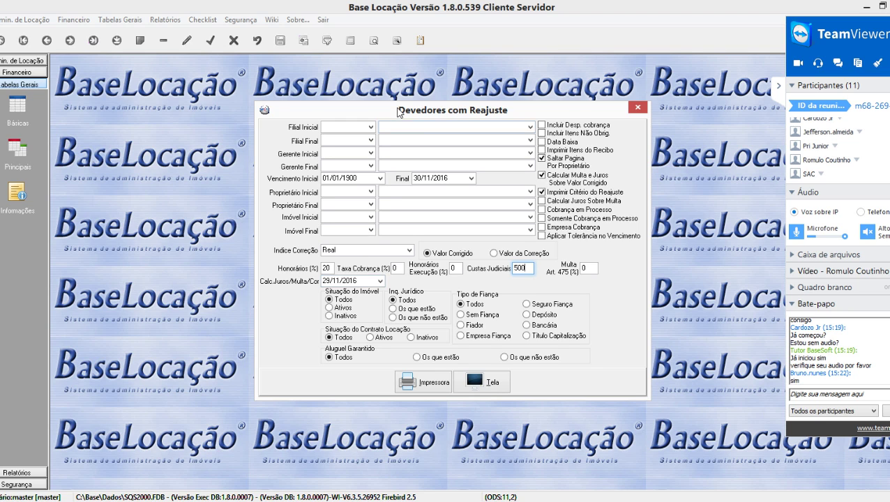
drag(399, 111, 333, 110)
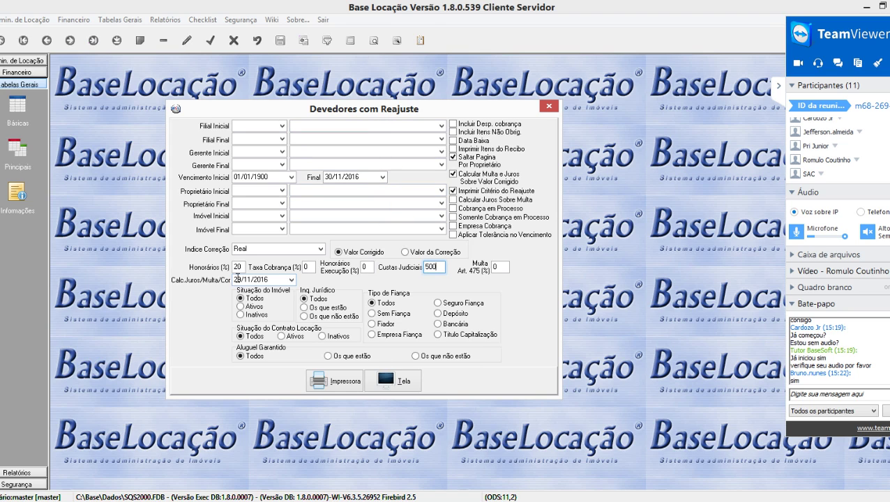
click(237, 278)
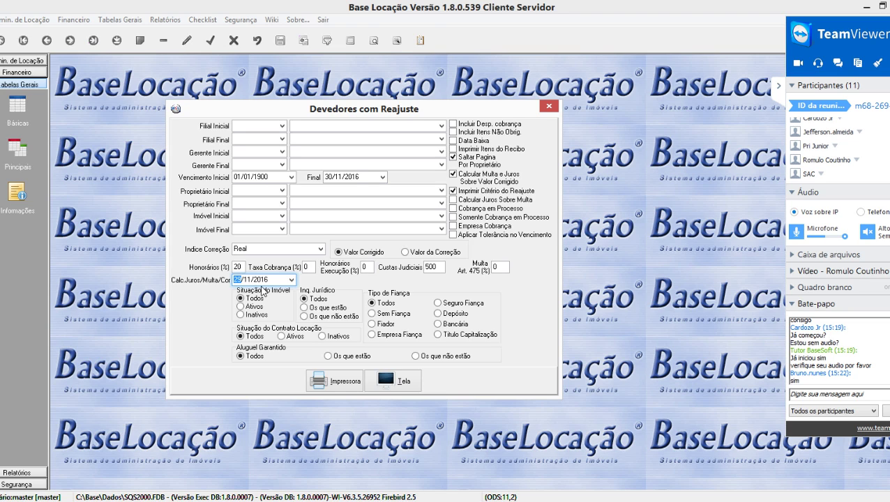
text(0512)
key(Tab)
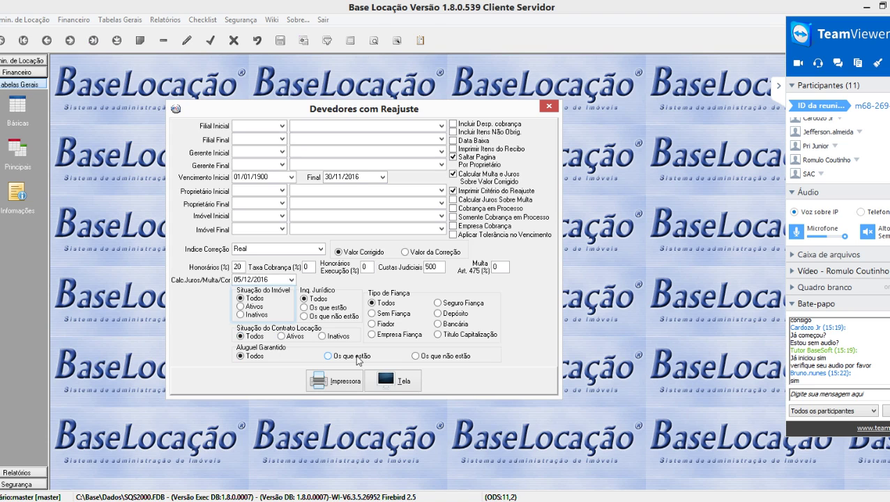
click(395, 381)
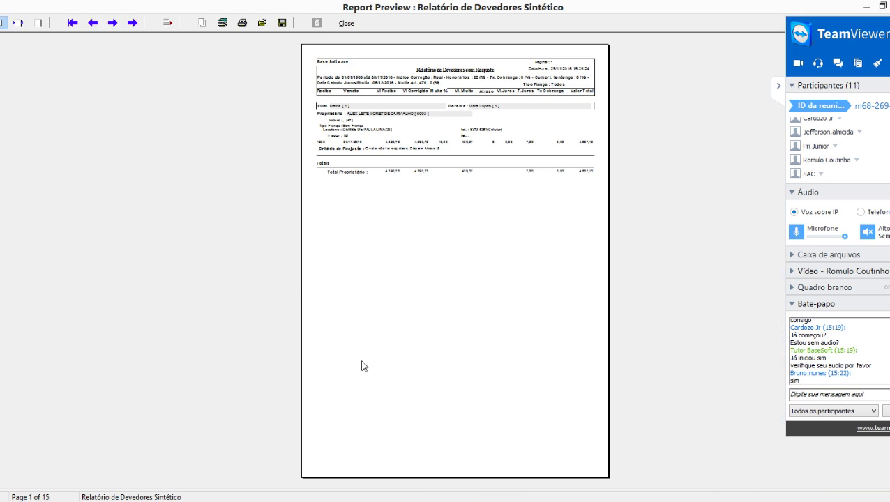
click(17, 23)
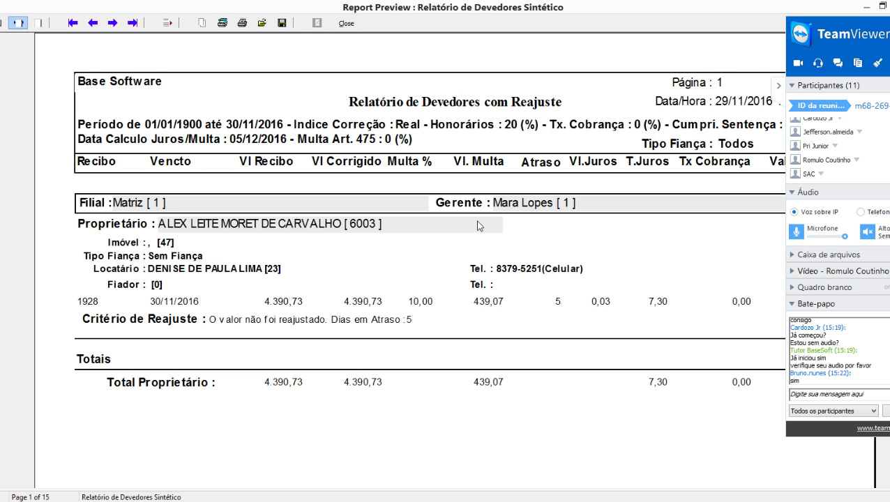
scroll(476, 223, down, 2)
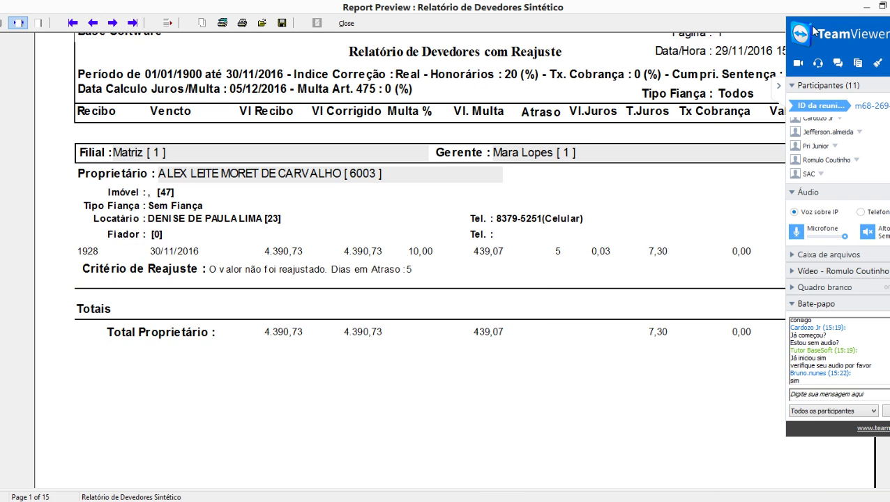
drag(813, 42, 864, 55)
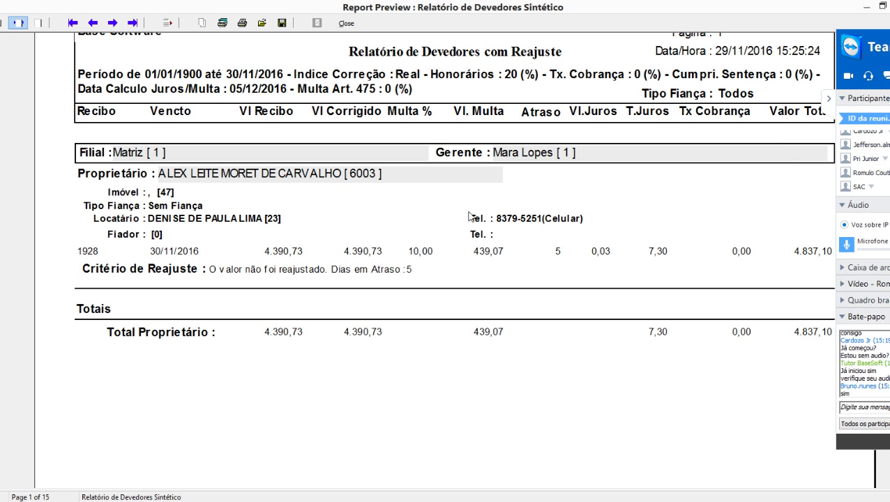
scroll(469, 216, down, 4)
scroll(468, 217, up, 1)
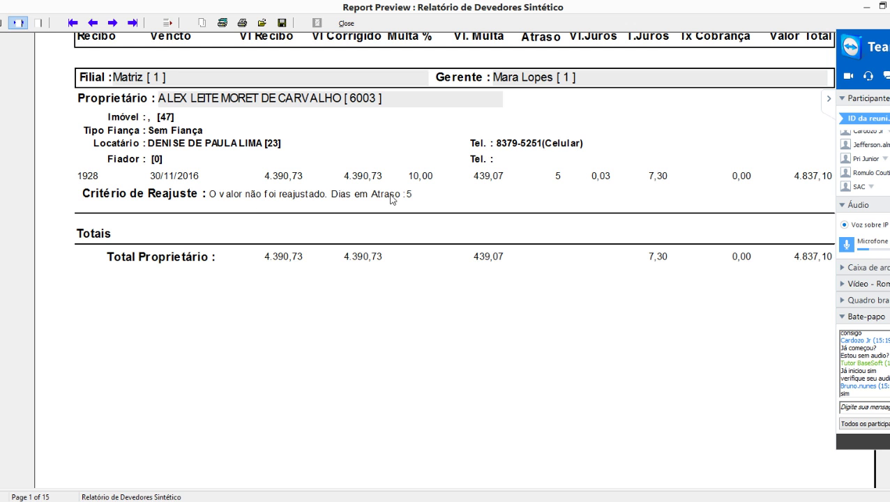
scroll(390, 198, up, 3)
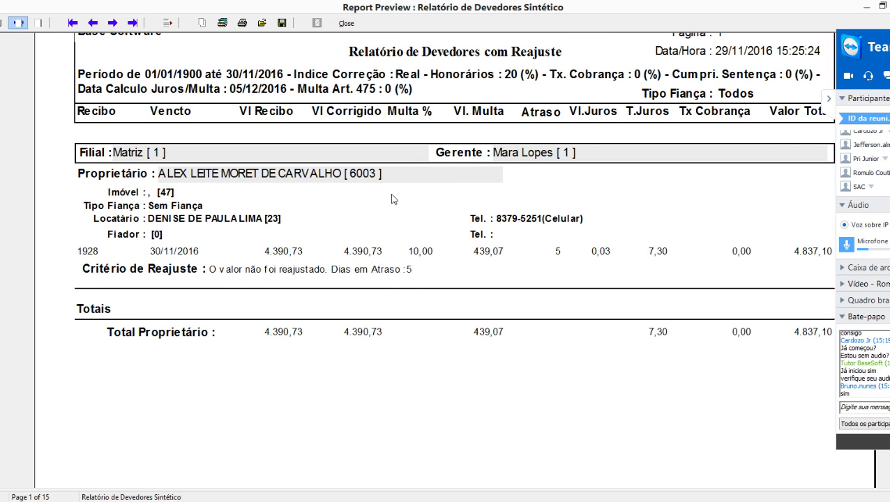
click(346, 24)
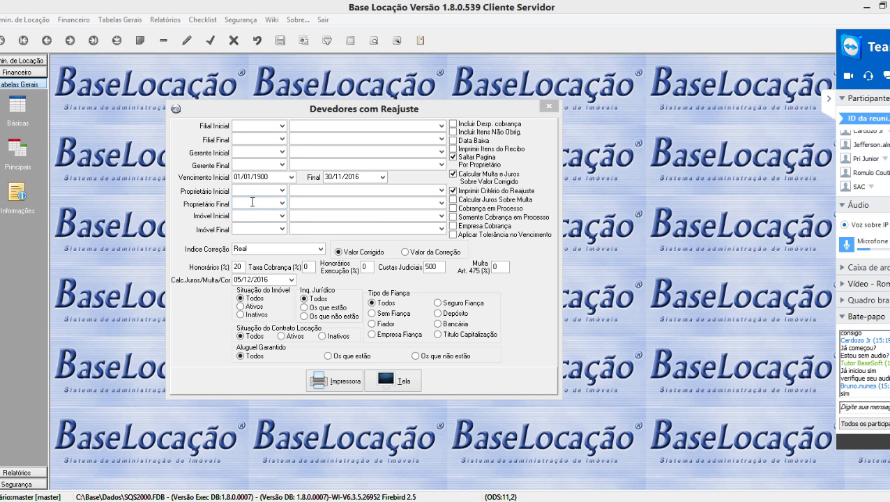
Step: Limit the debtors report to property 96 through 96 and generate it on screen
click(250, 212)
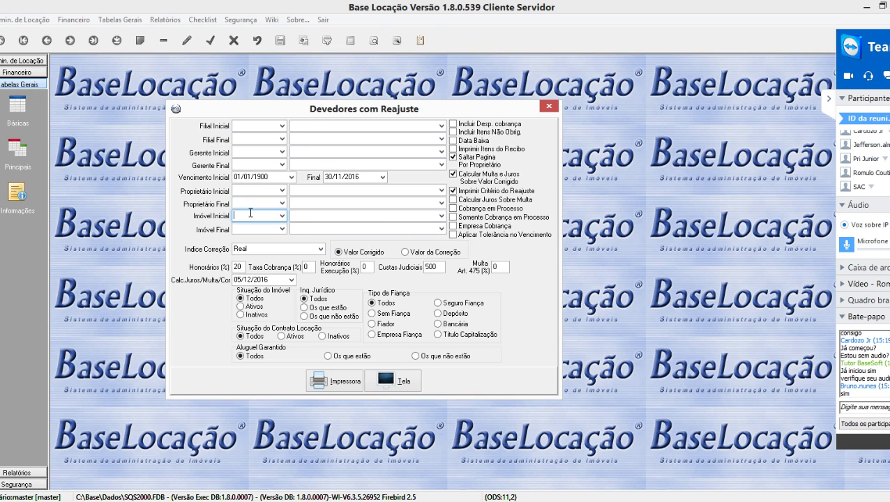
text(96)
key(Tab)
text(96)
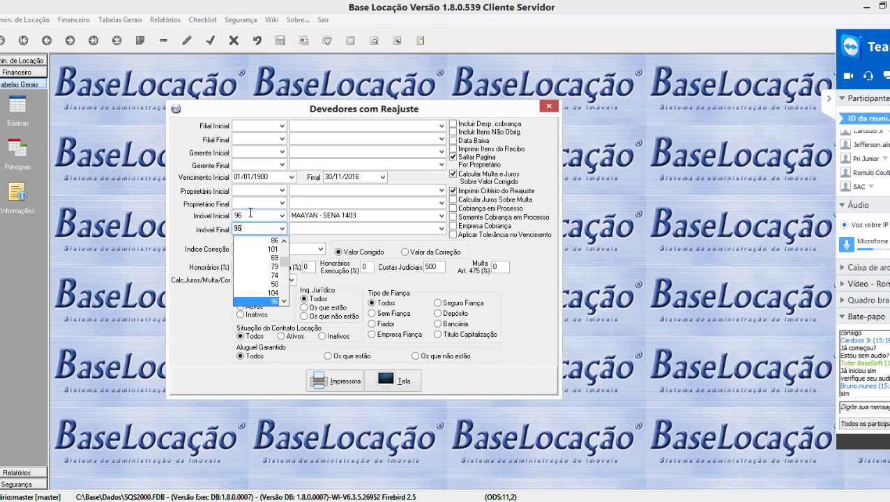
key(Tab)
click(398, 381)
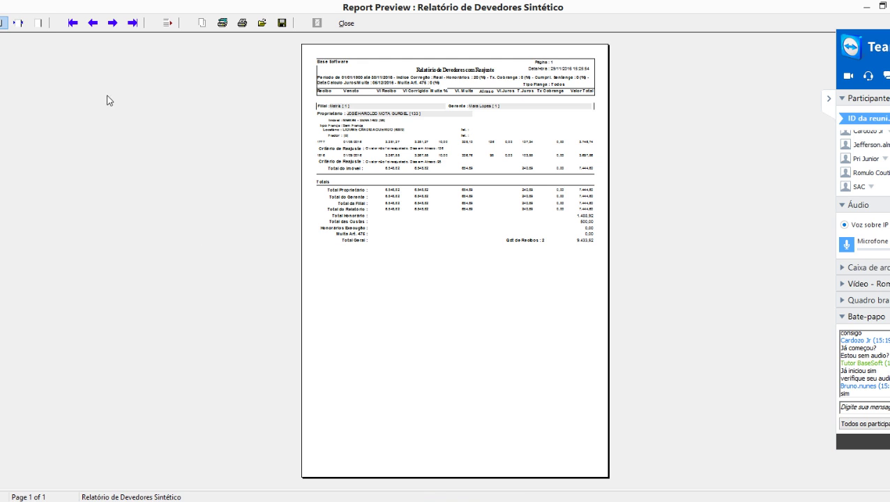
Step: View the report at page width and scroll down to the Total Geral of 9.433,52
click(39, 24)
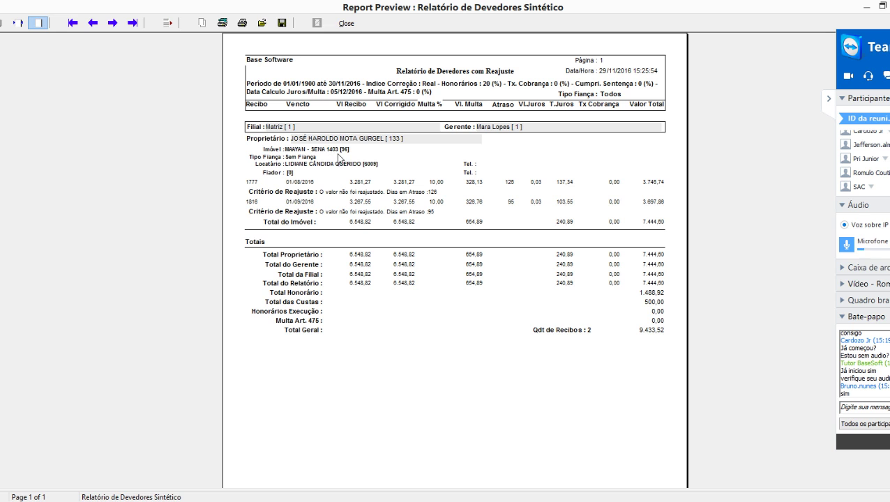
click(19, 24)
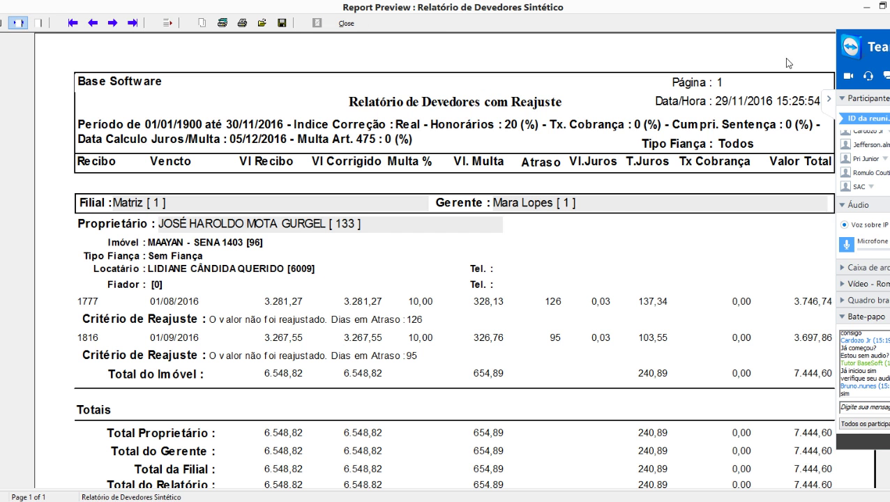
drag(857, 57, 889, 57)
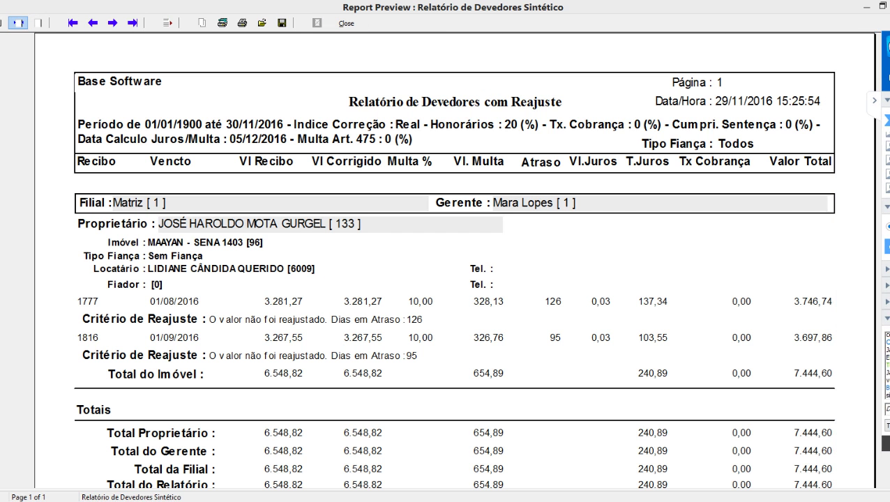
click(589, 245)
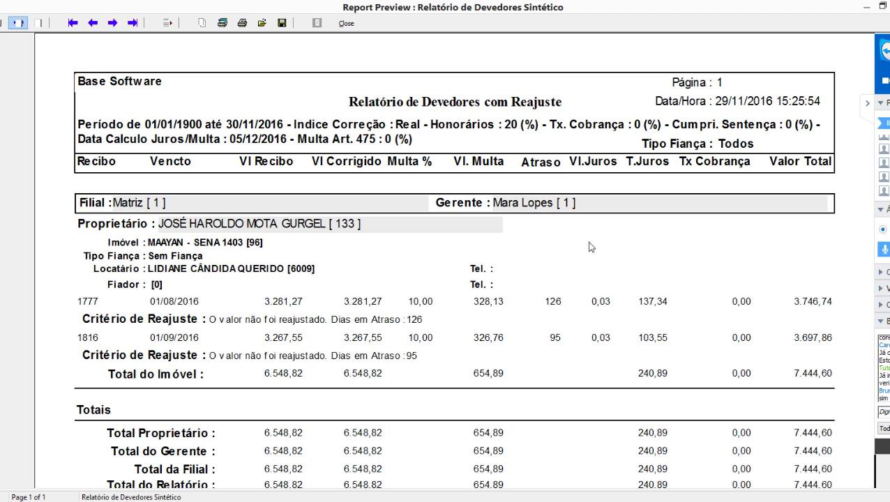
scroll(591, 244, down, 2)
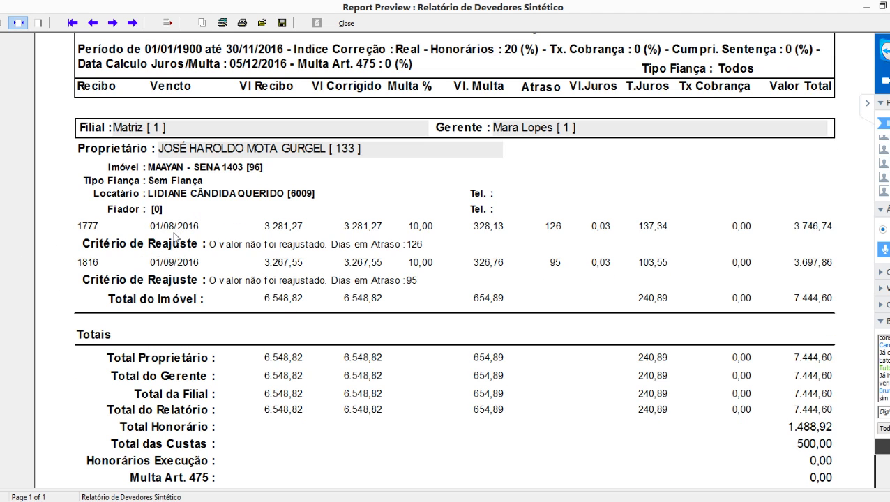
scroll(276, 219, down, 3)
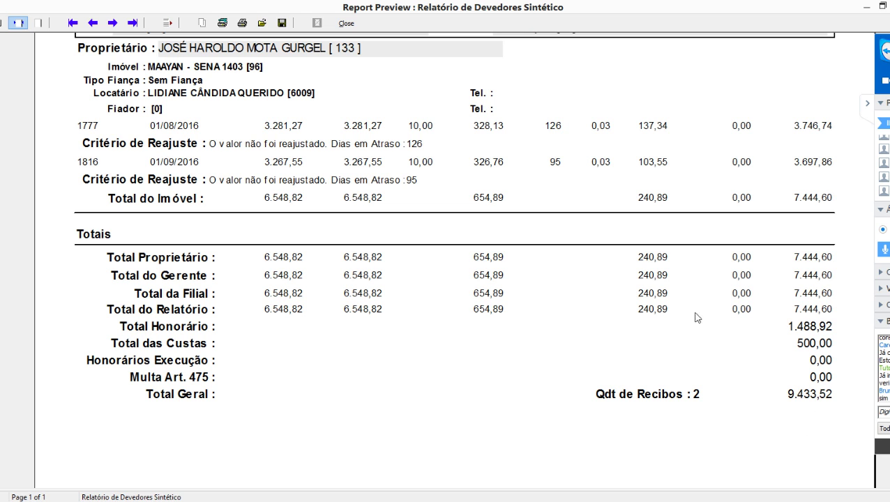
Step: Rerun the report with 5% Honorários Execução and 1% Taxa Cobrança, reviewing the new totals
click(346, 23)
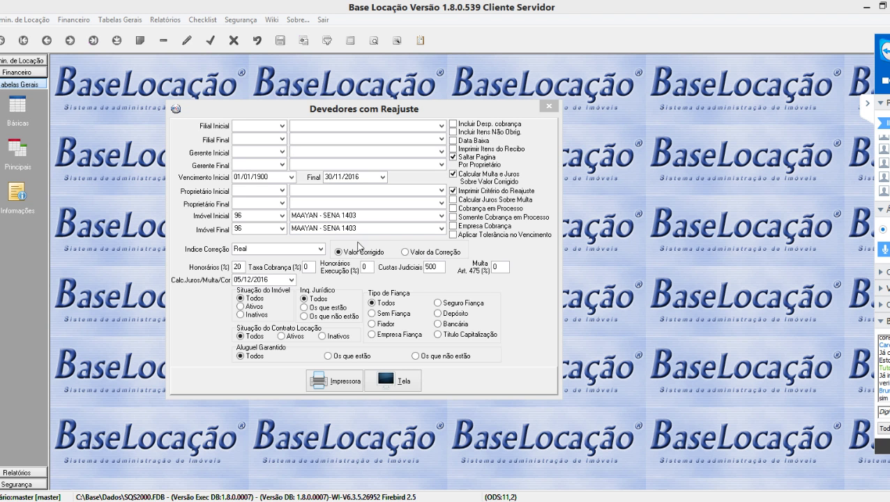
click(369, 266)
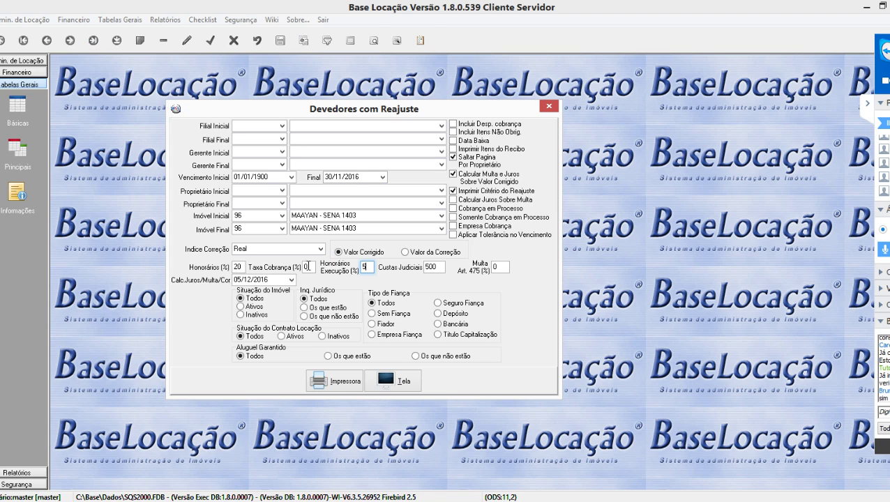
click(309, 266)
text(1)
click(388, 383)
click(18, 23)
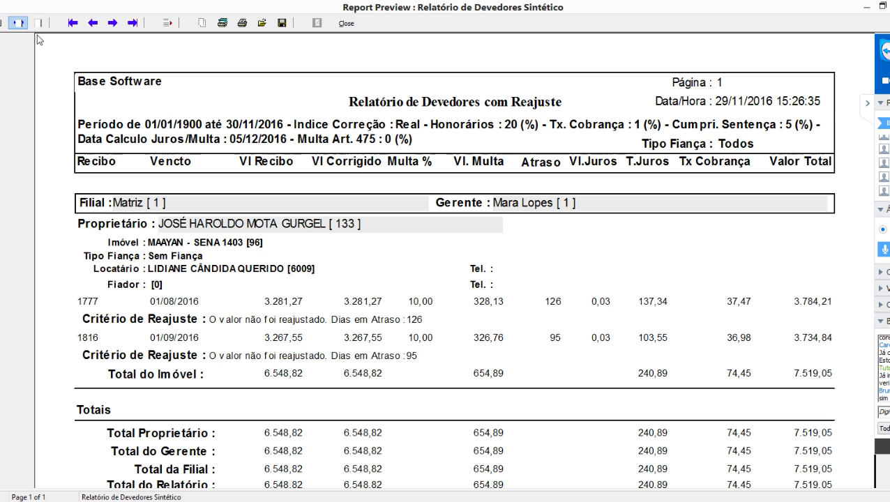
scroll(568, 232, down, 3)
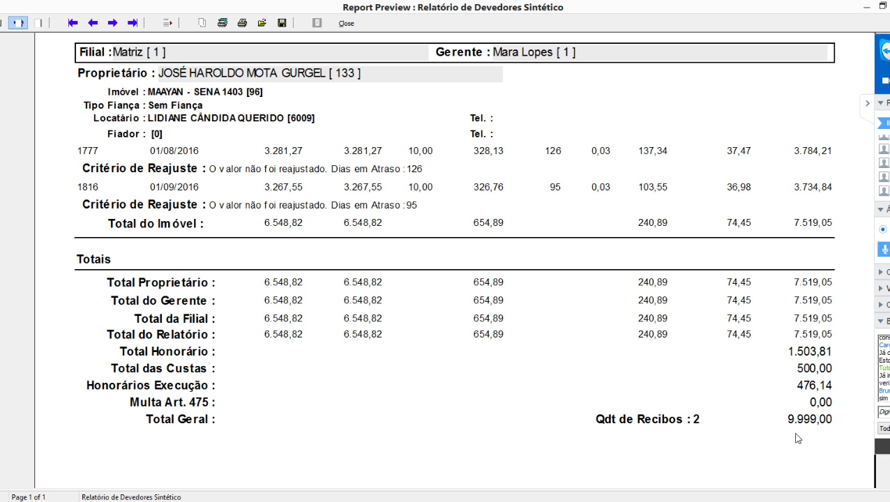
Step: Close the adjusted-debtors report, then open Relatórios > Financeiros > Contas a Receber > Devedores > Devedores Sintético/Analítico
click(346, 24)
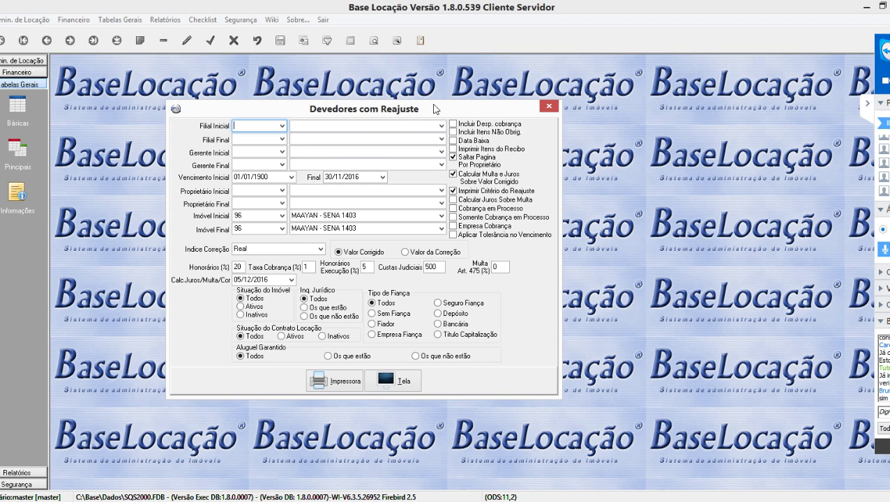
click(555, 108)
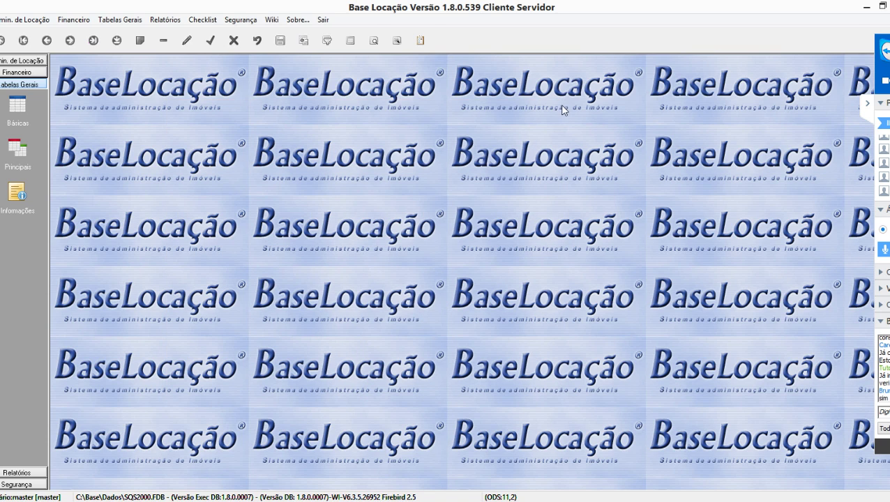
click(164, 20)
mouse_move(199, 46)
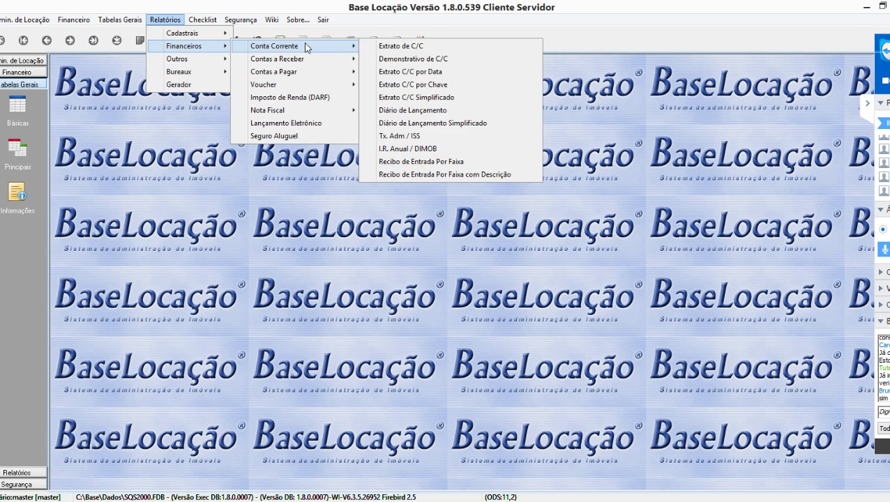
mouse_move(323, 66)
mouse_move(405, 123)
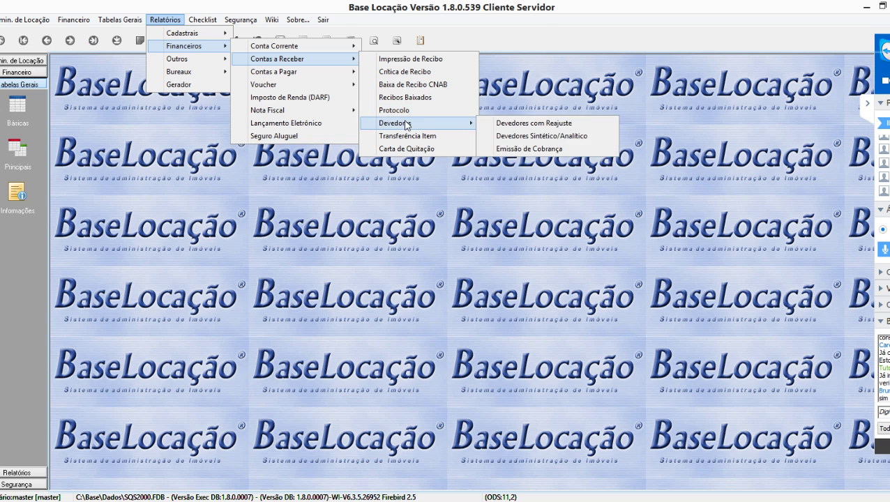
click(549, 137)
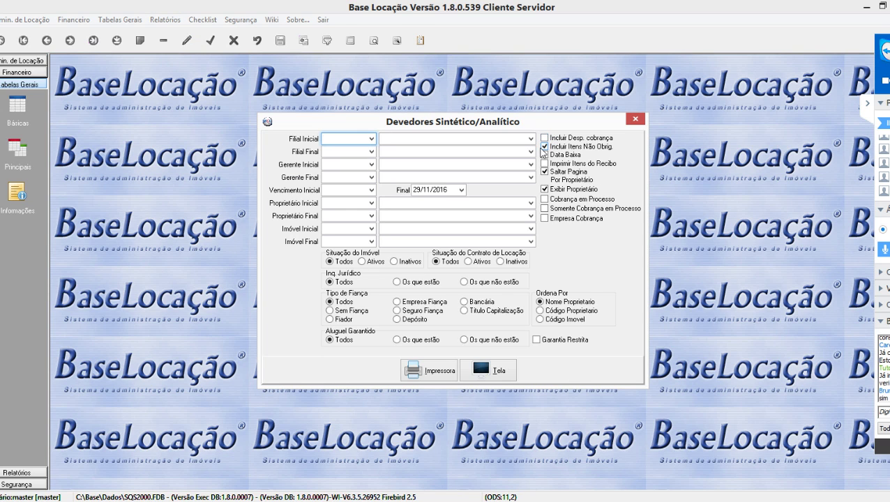
drag(472, 124, 414, 112)
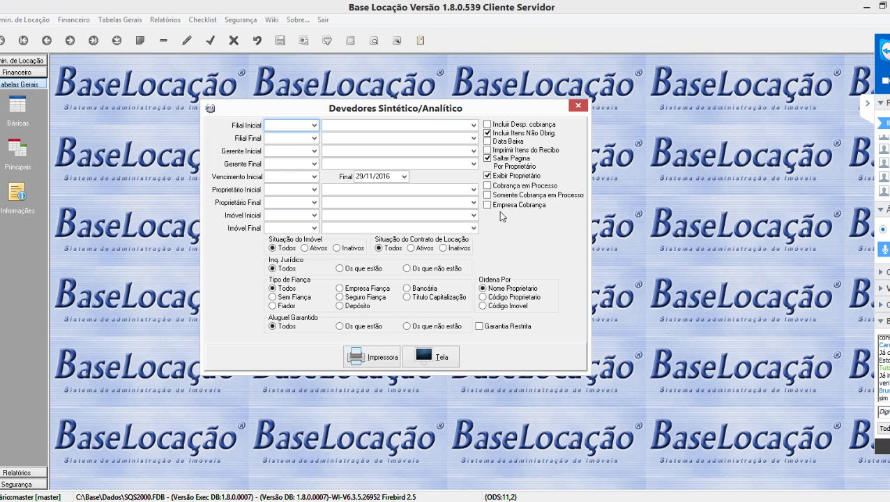
Step: Show the Analítico por Proprietário debtors report at page width through page 4, then close it and its dialog
click(429, 355)
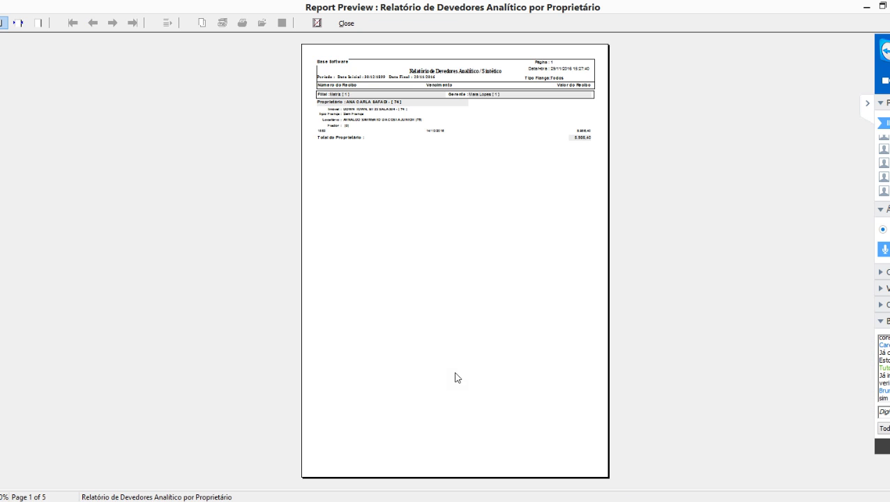
click(19, 23)
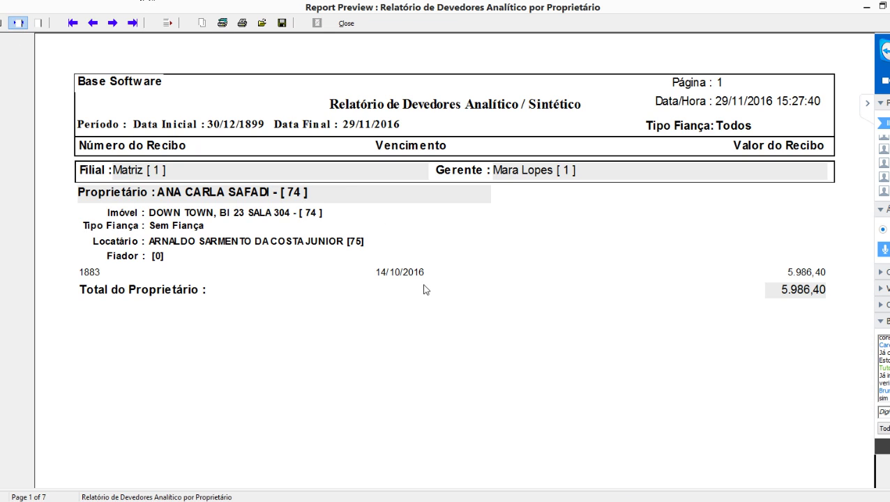
scroll(425, 290, down, 2)
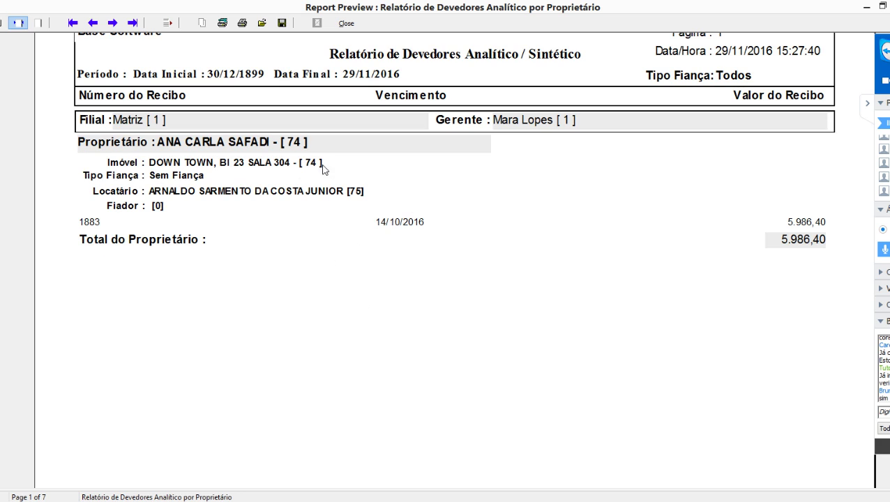
click(113, 23)
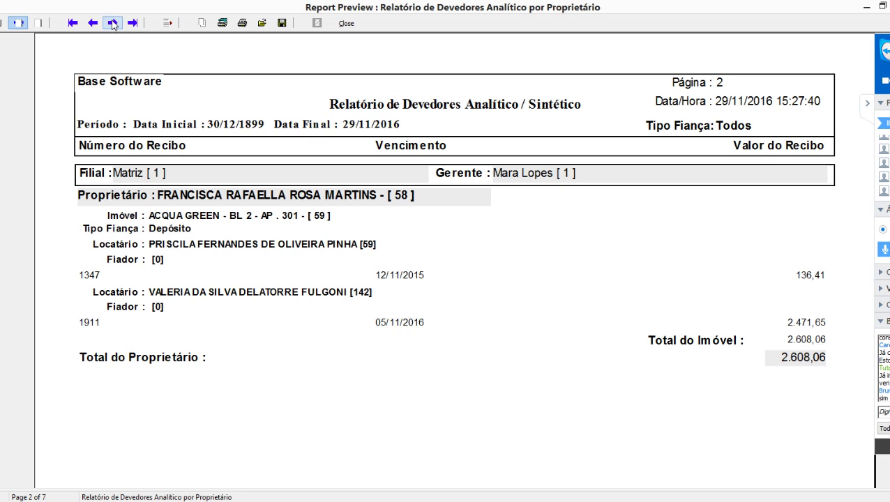
click(112, 23)
click(112, 23)
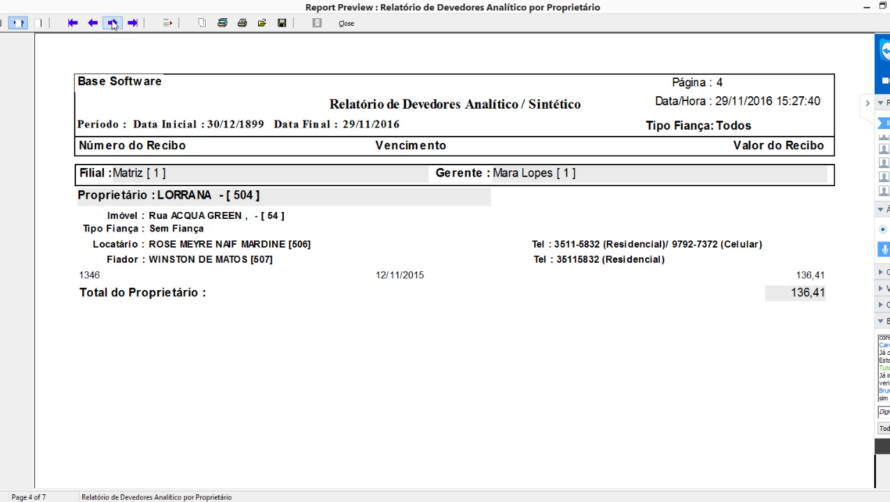
click(346, 23)
click(577, 107)
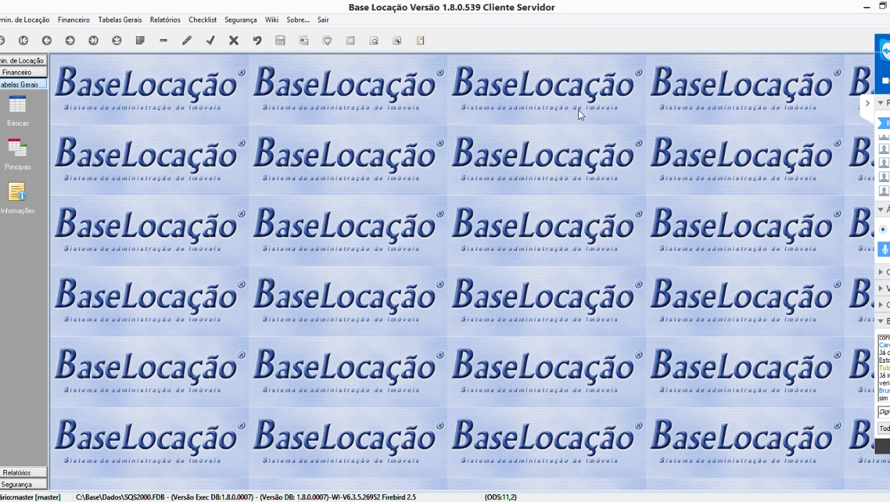
Step: Switch the side navigation to the Financeiro group and bring up the Devedores options
click(7, 73)
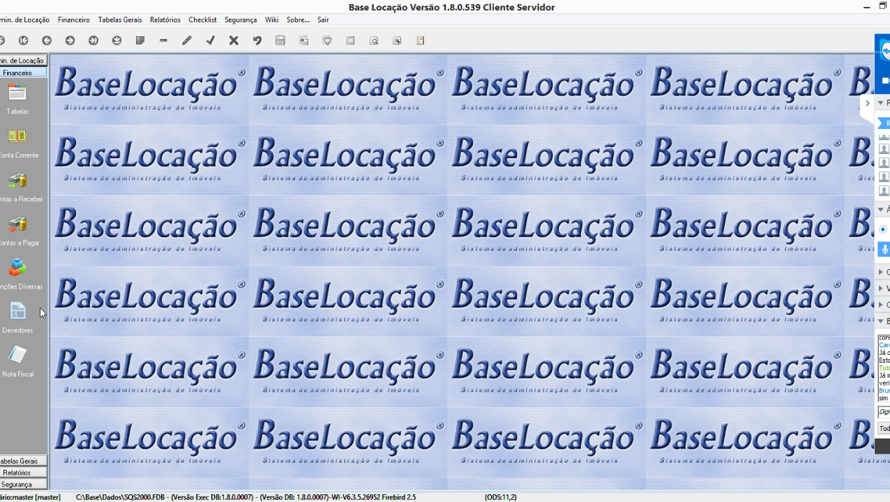
click(18, 315)
click(118, 286)
click(15, 320)
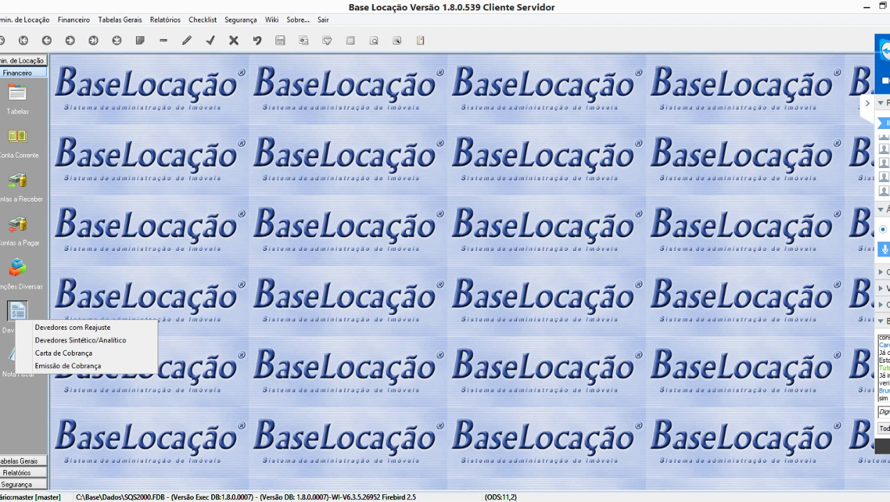
drag(889, 45, 806, 47)
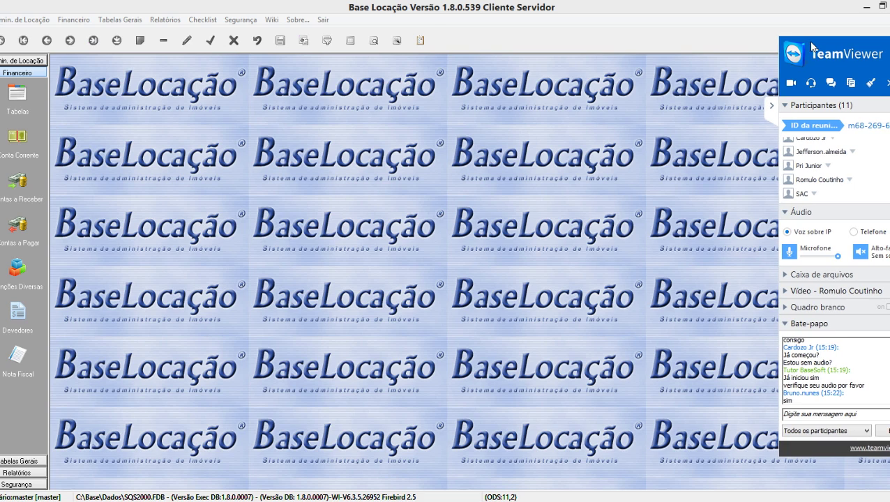
Step: Choose Carta de Cobrança from the Devedores popup menu
click(17, 315)
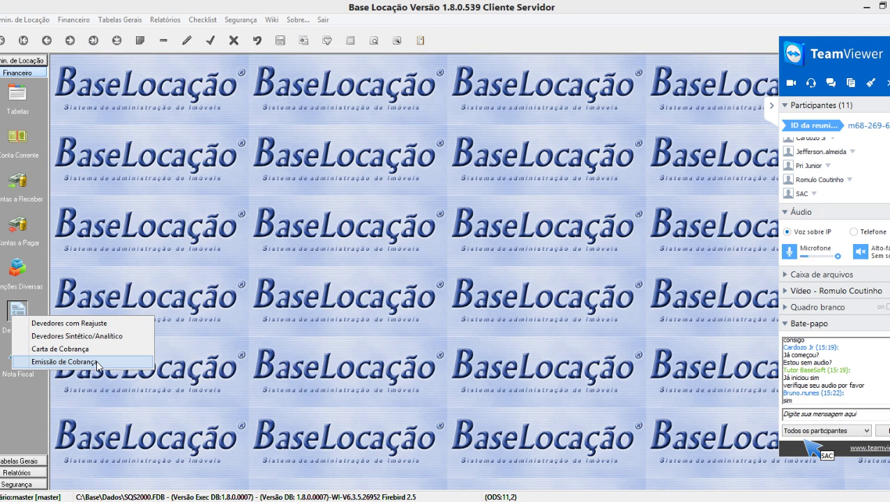
click(176, 268)
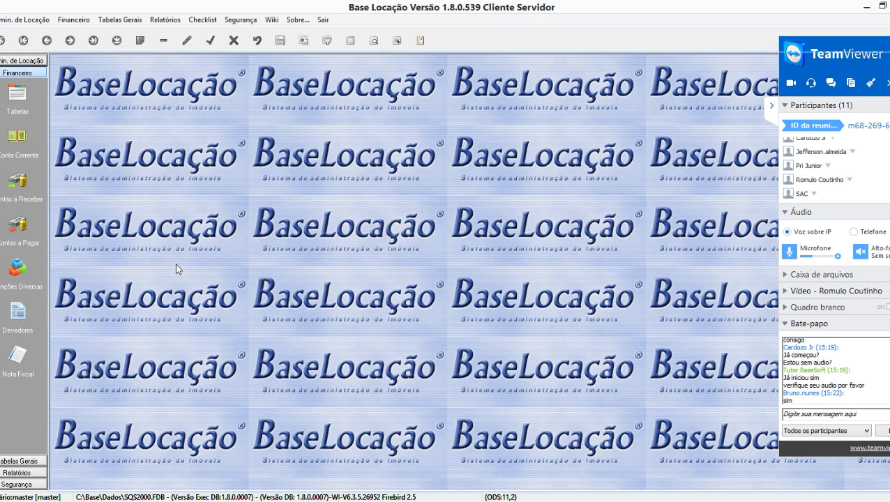
click(18, 313)
click(67, 350)
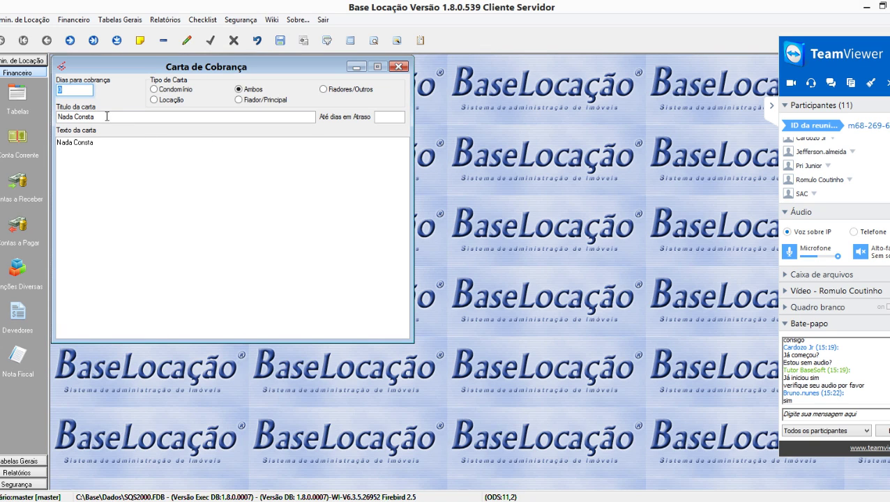
Step: Put the Nada Consta letter record into edit mode
click(89, 93)
double_click(73, 91)
drag(98, 145, 57, 144)
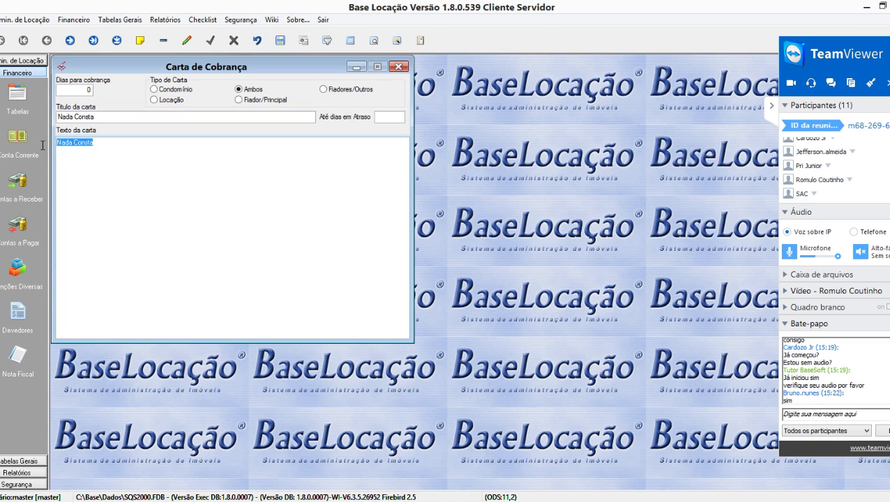
click(114, 190)
click(188, 41)
text(Tetetetetetetetete)
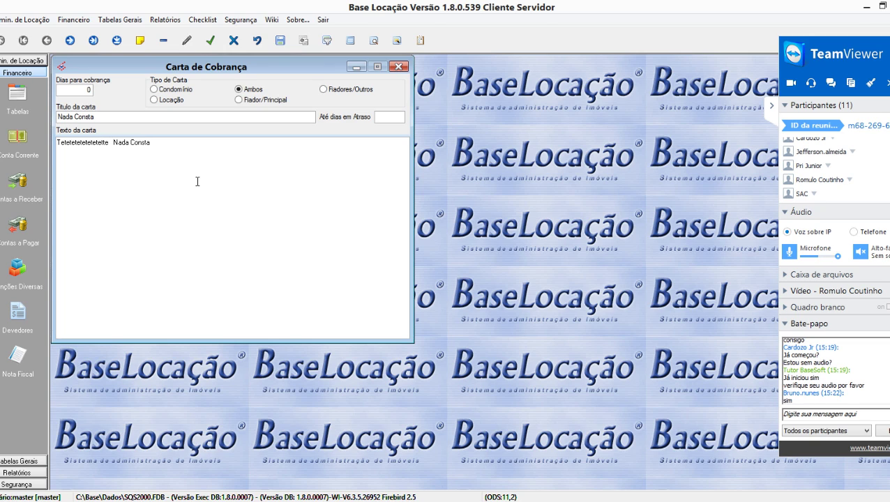
Step: Delete the stray 'Tetetetetetetette' word so the text reads 'Nada Consta', save, and advance
double_click(85, 143)
key(Delete)
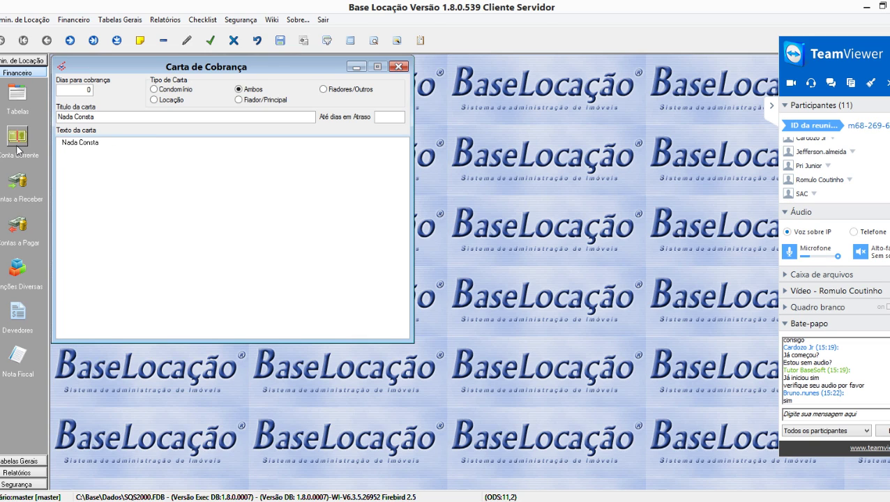
key(Delete)
key(Delete)
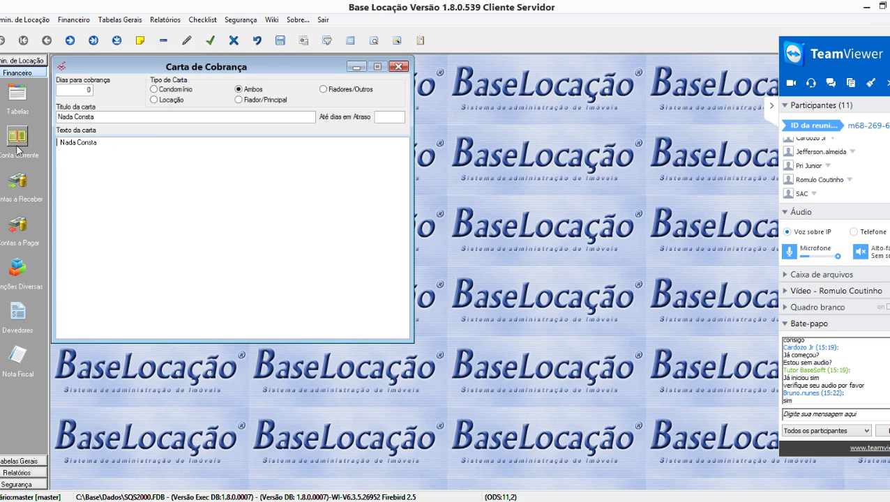
click(212, 41)
click(70, 41)
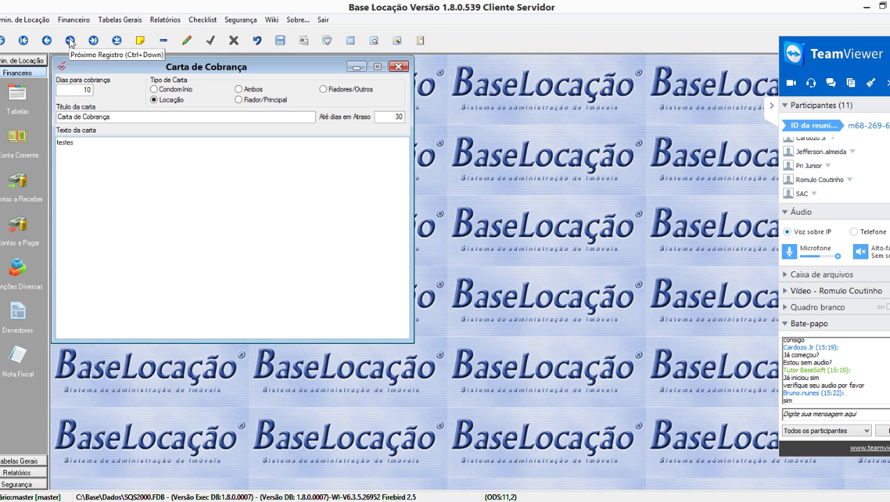
Step: Edit the Carta de Cobrança letter and select its placeholder text 'testes'
drag(85, 143, 35, 143)
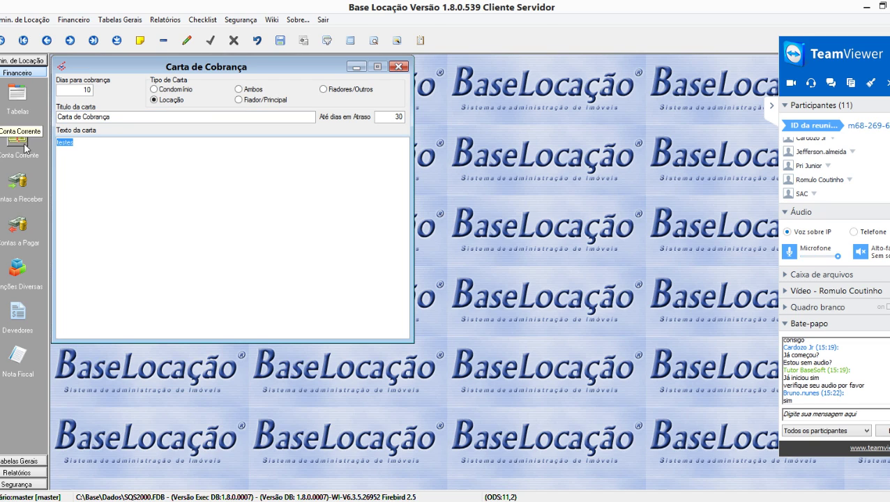
click(71, 42)
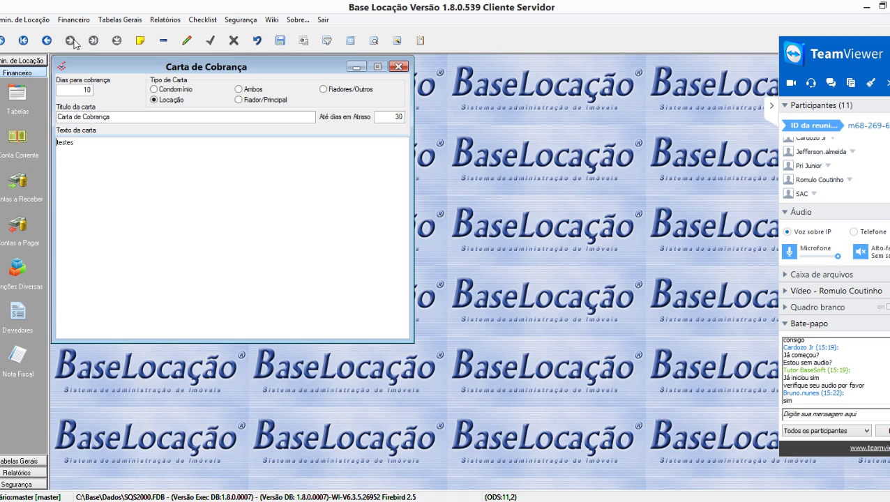
click(89, 147)
click(187, 40)
double_click(80, 144)
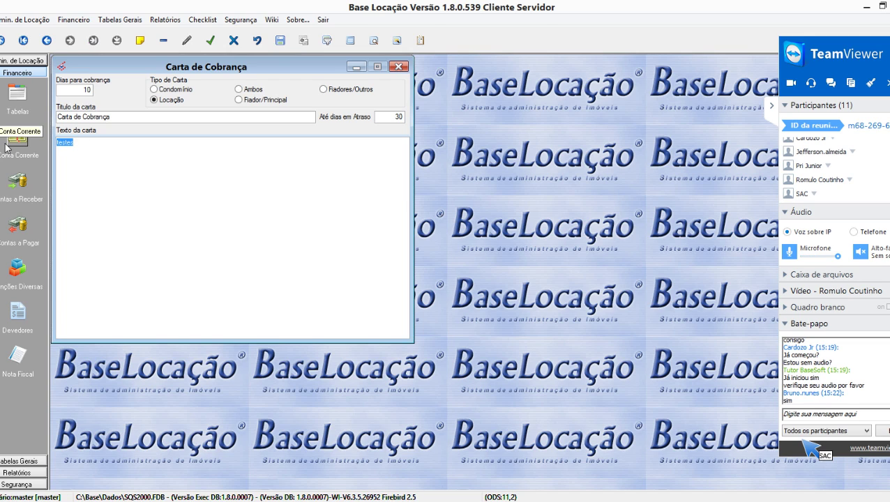
Step: Replace it with 'Não identificamos o pagamento do seu recibo.' / 'Favor entrar em contato com a Adm.' and save
text(Não identificamos o )
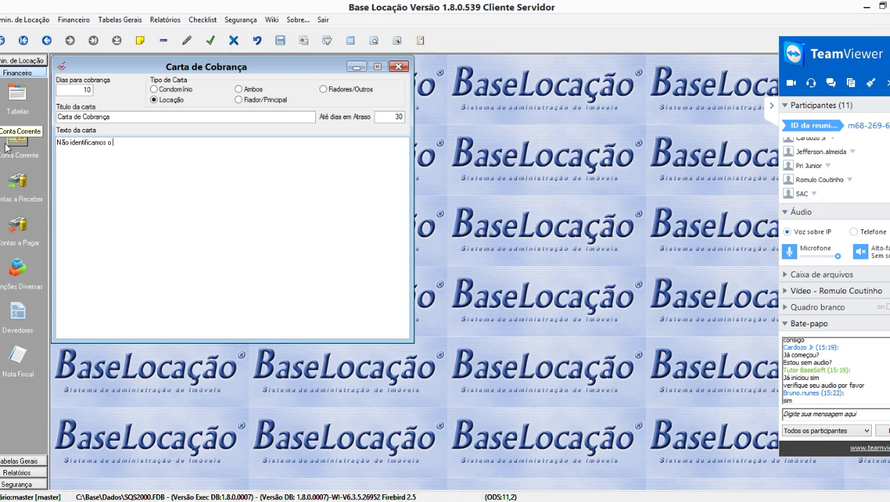
text(pagamento do seu recibo.)
key(Return)
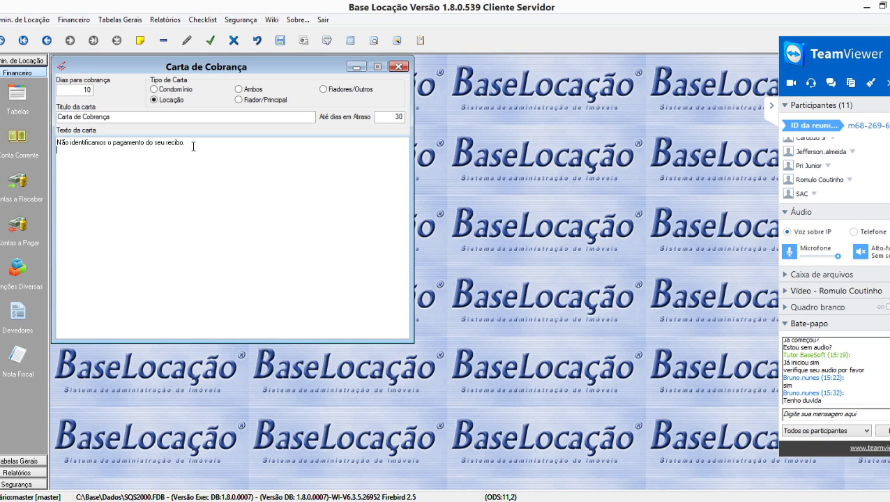
text(Favor entrar em contato com a Adm)
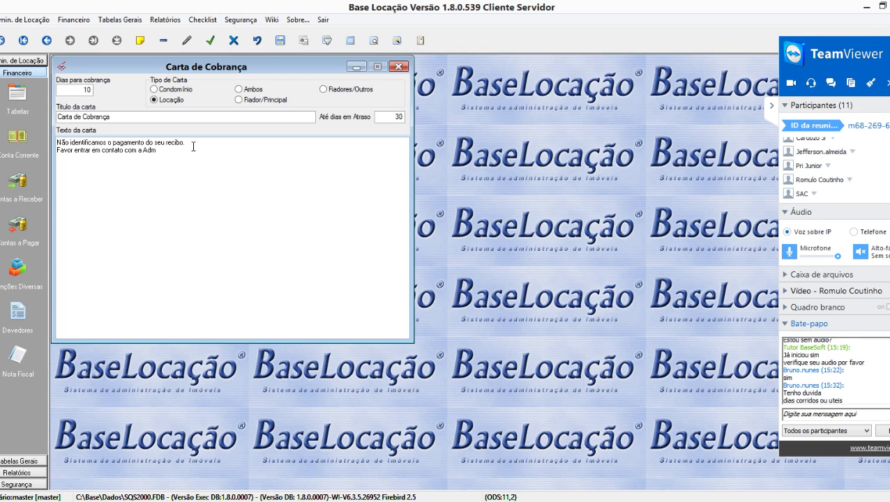
text(.)
text(.)
click(209, 40)
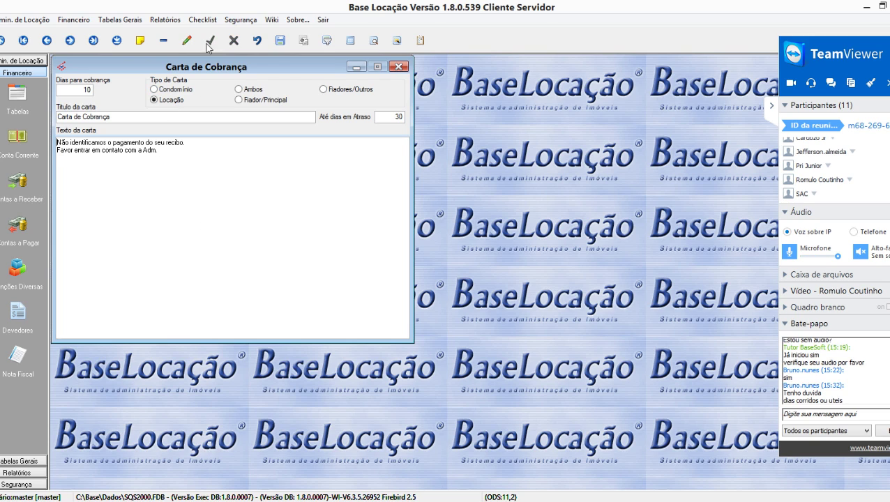
click(79, 89)
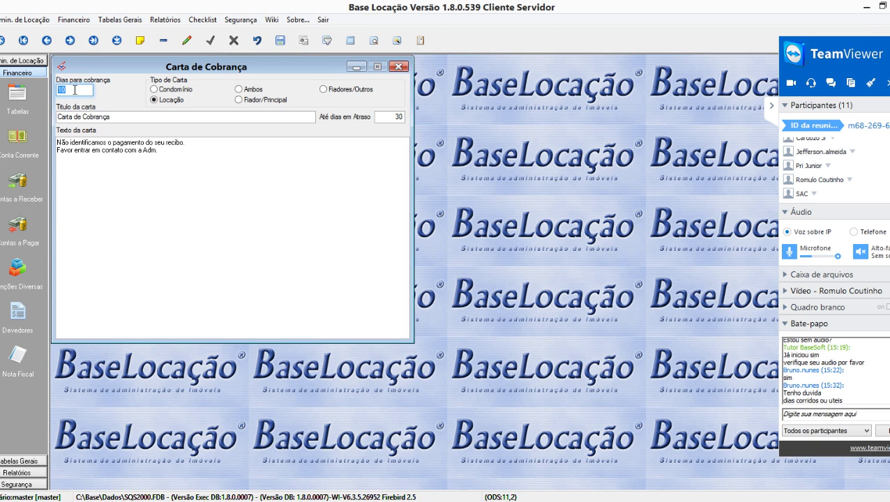
click(114, 117)
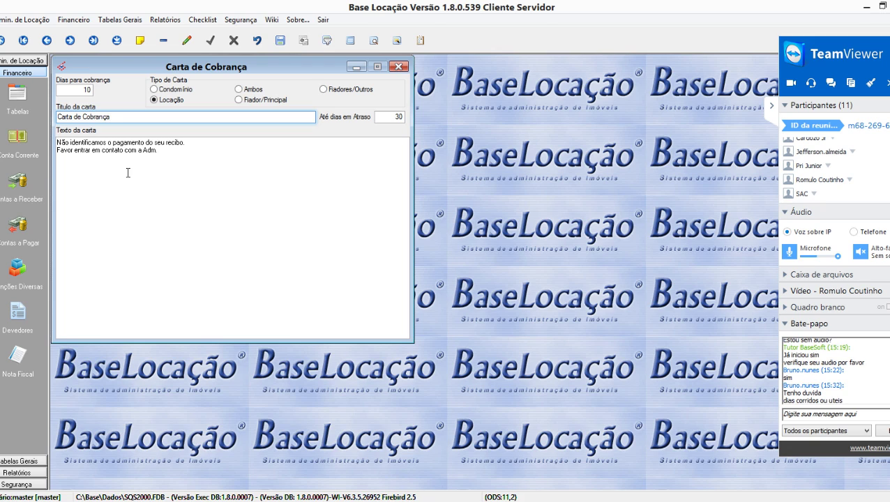
Step: Try 5 and 15 collection days, then save the letter back at 10
click(75, 88)
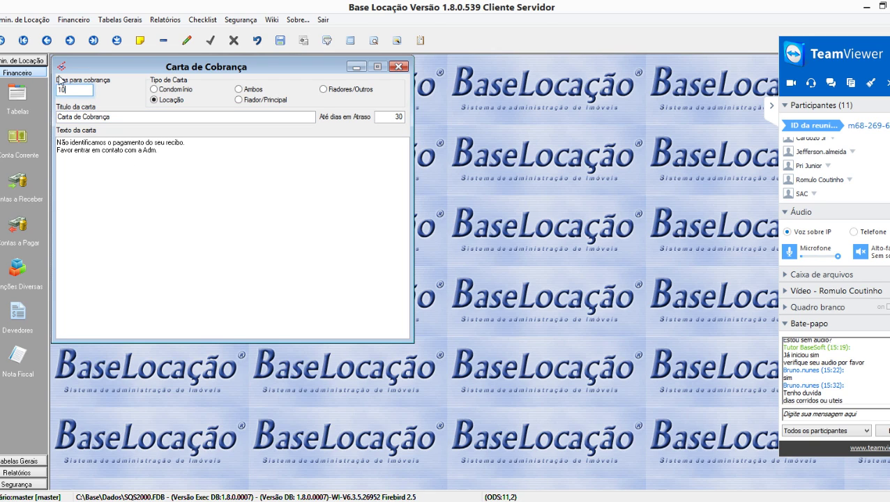
drag(75, 89, 43, 91)
text(5)
key(BackSpace)
text(15)
key(BackSpace)
key(BackSpace)
text(10)
click(210, 42)
Step: Change collection days to 5 and save, dismissing the duplicate-letter and operation-aborted warnings
click(186, 42)
text(5)
click(208, 41)
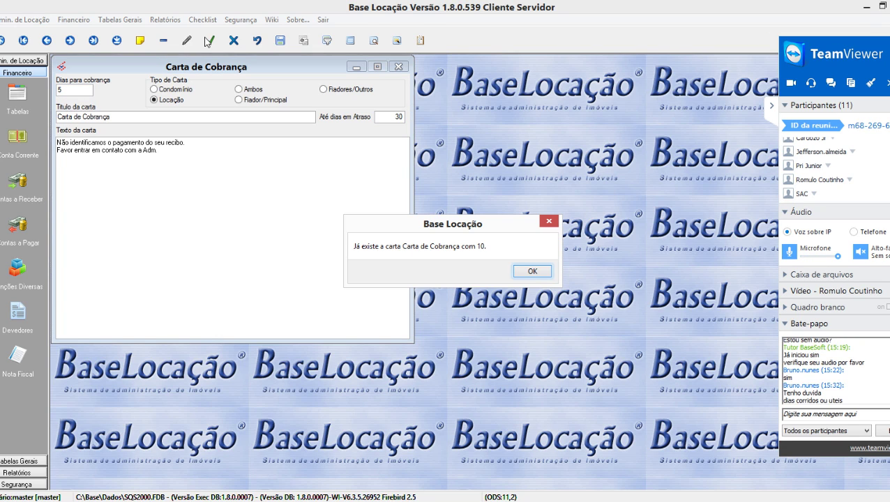
click(532, 271)
click(482, 297)
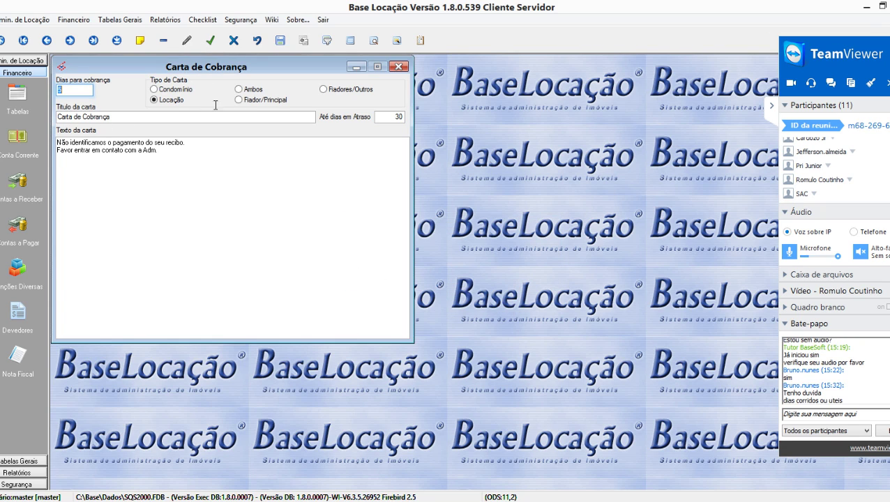
click(213, 43)
click(532, 271)
click(482, 297)
Step: Cancel the rejected edit and confirm the letter shows 10 collection days and 30 overdue days
click(234, 40)
click(143, 116)
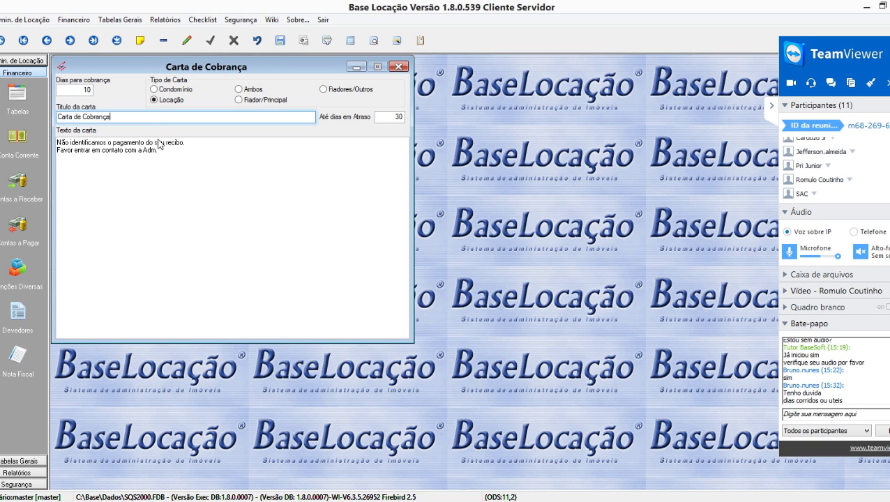
double_click(83, 91)
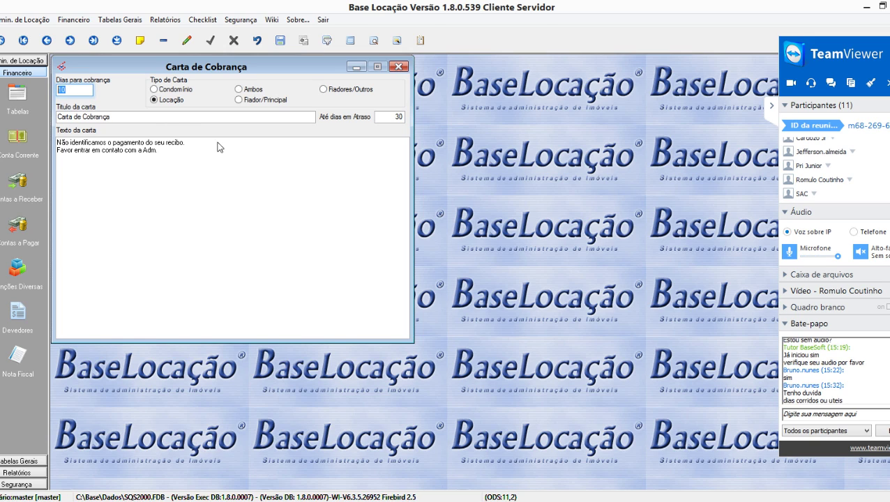
click(383, 117)
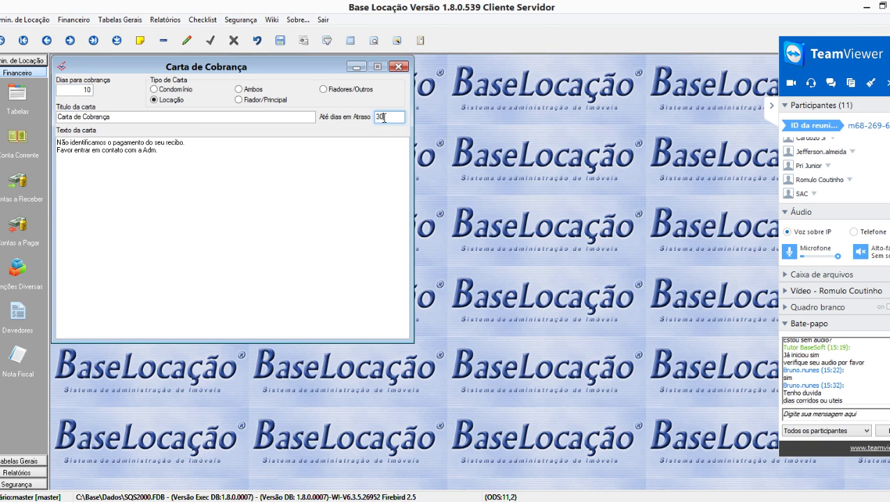
drag(385, 117, 372, 119)
click(392, 117)
drag(390, 117, 376, 117)
click(78, 90)
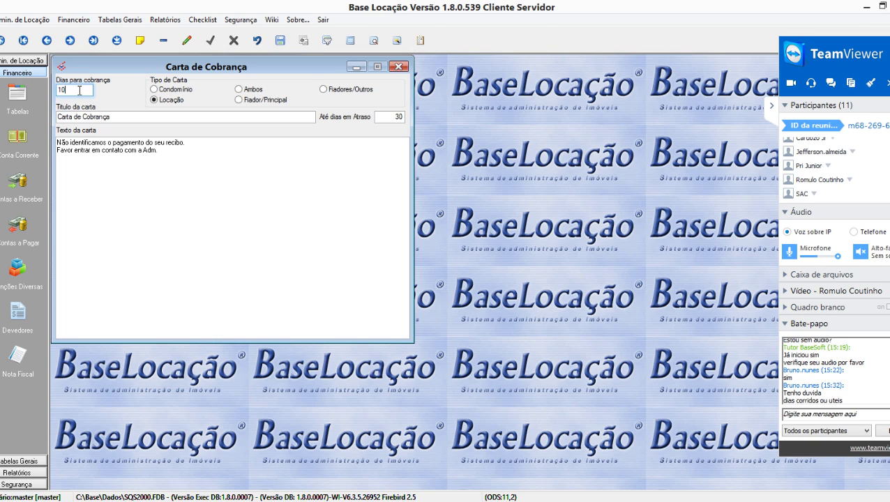
double_click(67, 91)
click(389, 117)
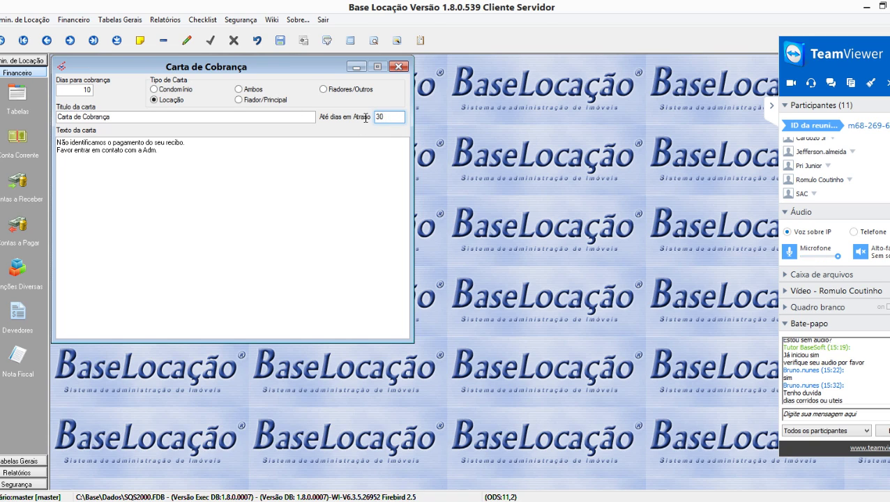
double_click(386, 117)
Step: Review the two-line notice in the Carta de Cobrança letter text
drag(156, 150, 225, 144)
click(61, 142)
click(201, 162)
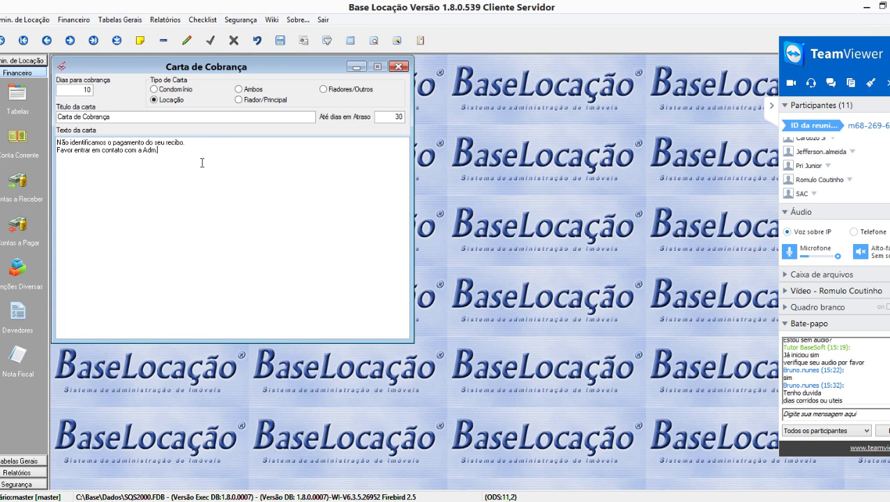
click(144, 117)
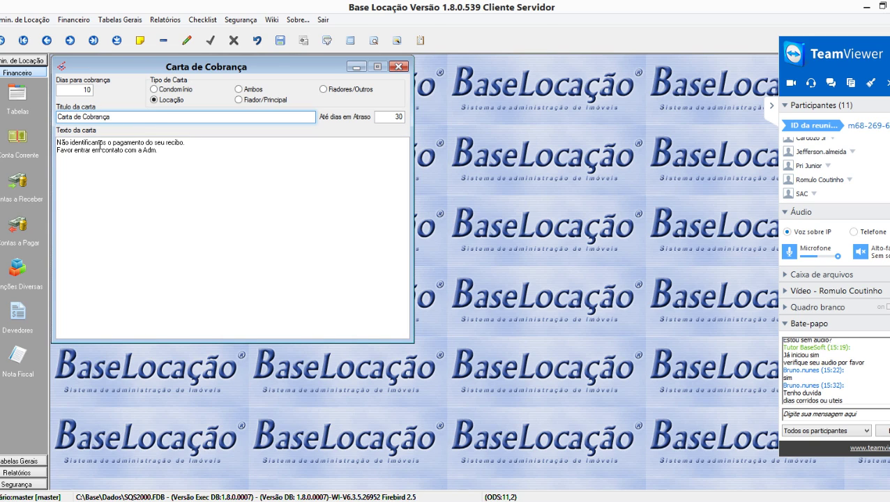
click(59, 143)
drag(140, 143, 189, 153)
click(185, 170)
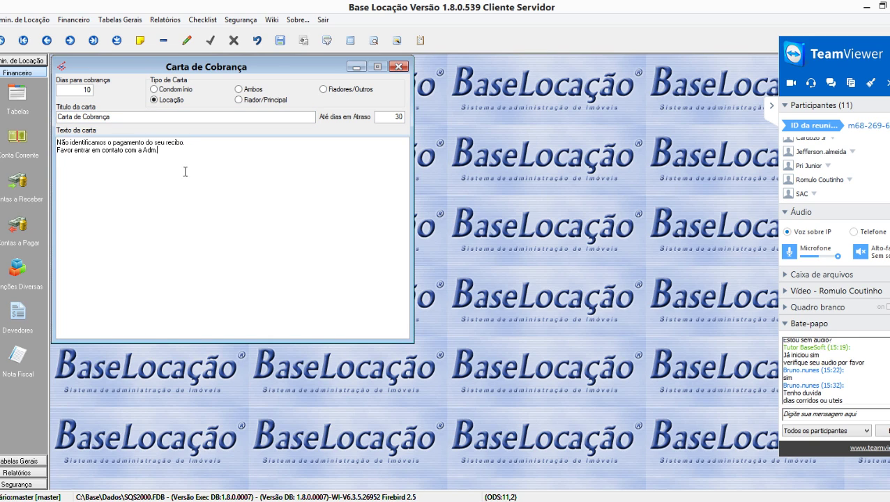
drag(57, 142, 206, 161)
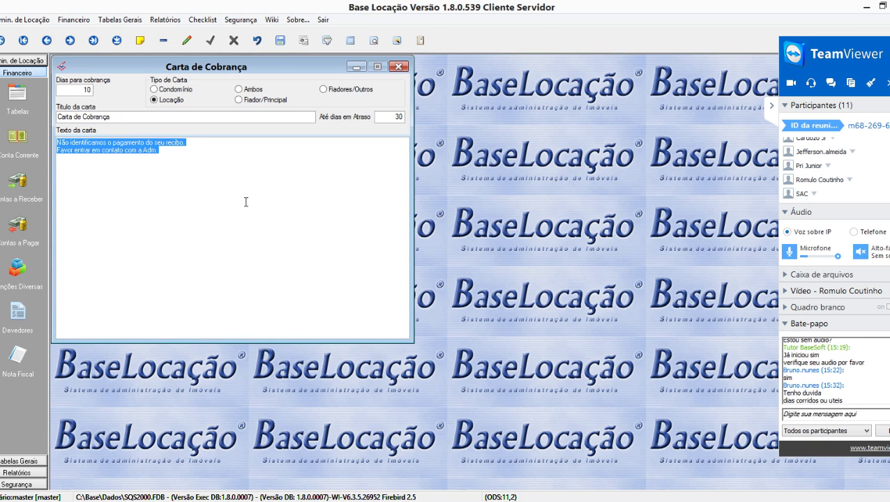
click(246, 201)
Step: Check the 10 collection days and 30 overdue-days values
double_click(389, 116)
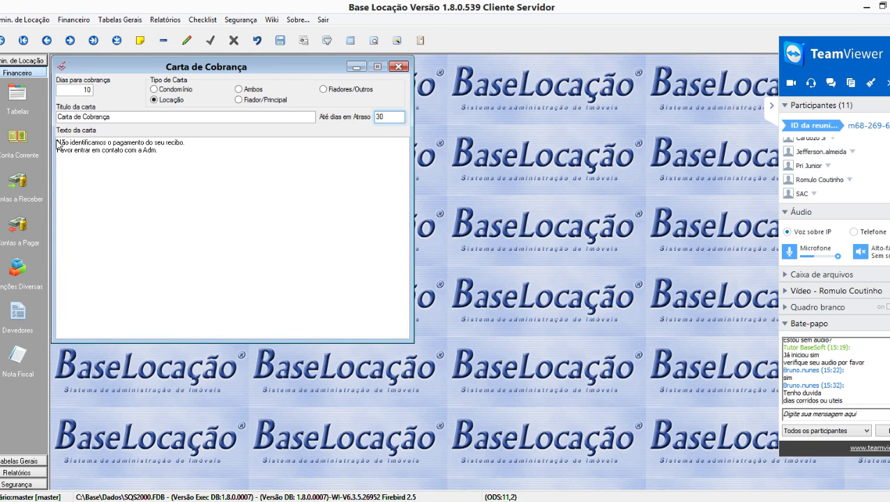
click(183, 162)
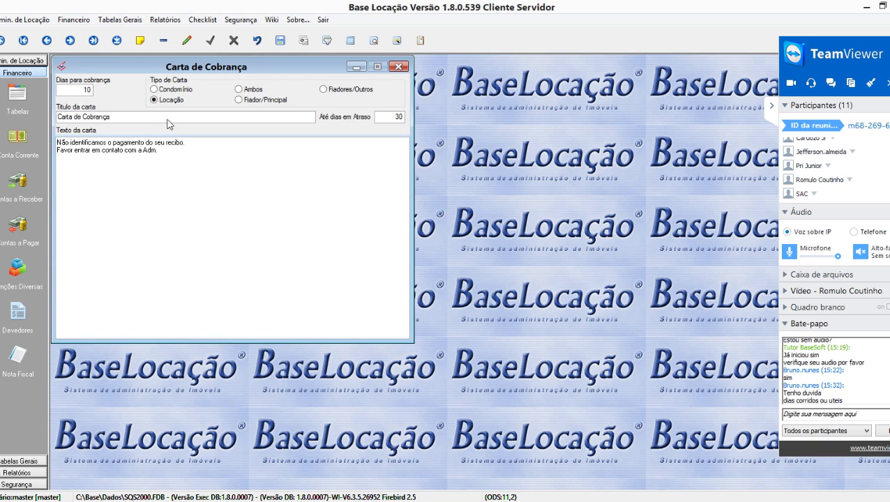
click(74, 91)
double_click(392, 117)
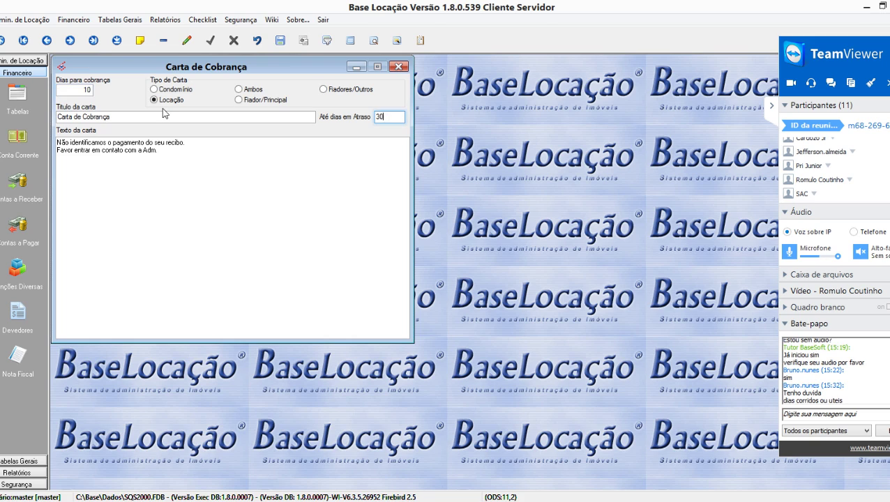
click(61, 91)
drag(78, 88, 42, 94)
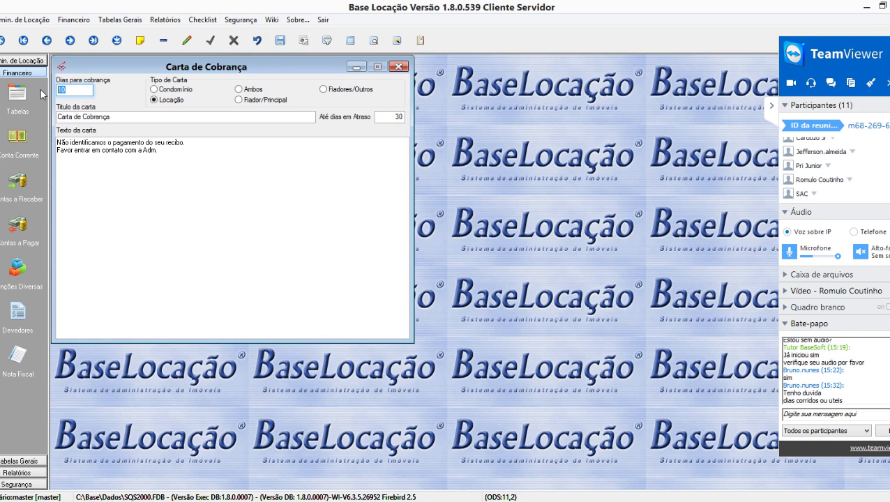
double_click(380, 116)
Step: Set the overdue limit to 20 then back to 30, save, and start a new letter
click(187, 40)
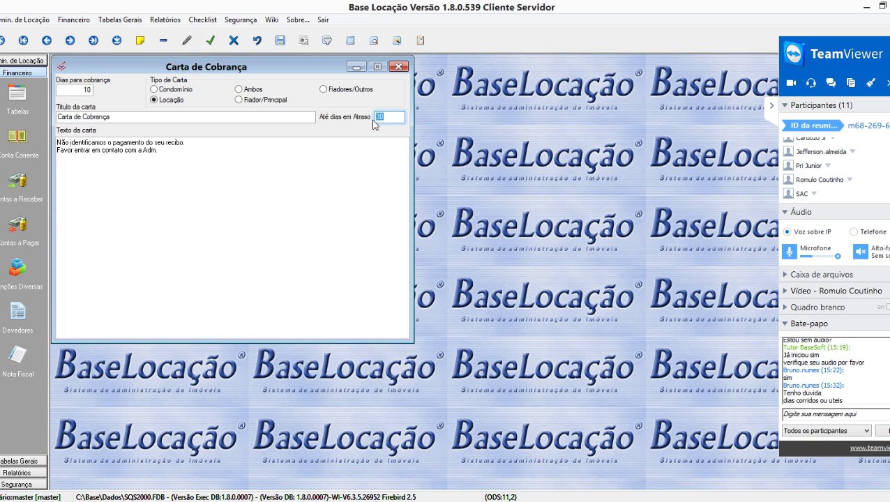
text(20)
double_click(392, 119)
text(30)
click(210, 41)
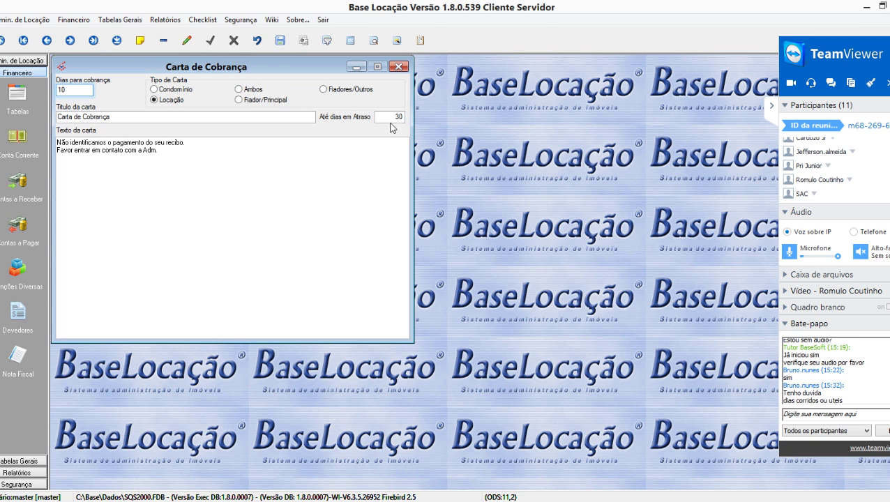
click(67, 90)
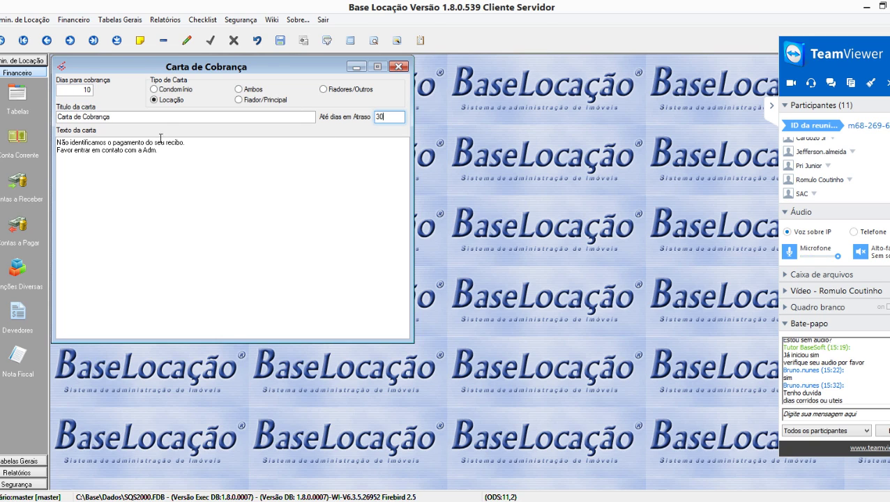
click(140, 41)
Step: Give the new letter 31 collection days and the title 'Notificação'
click(68, 94)
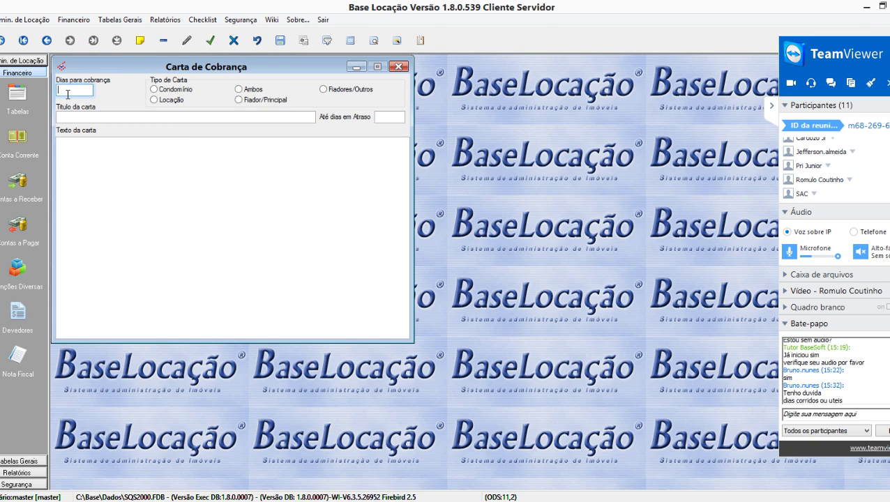
text(31)
click(108, 116)
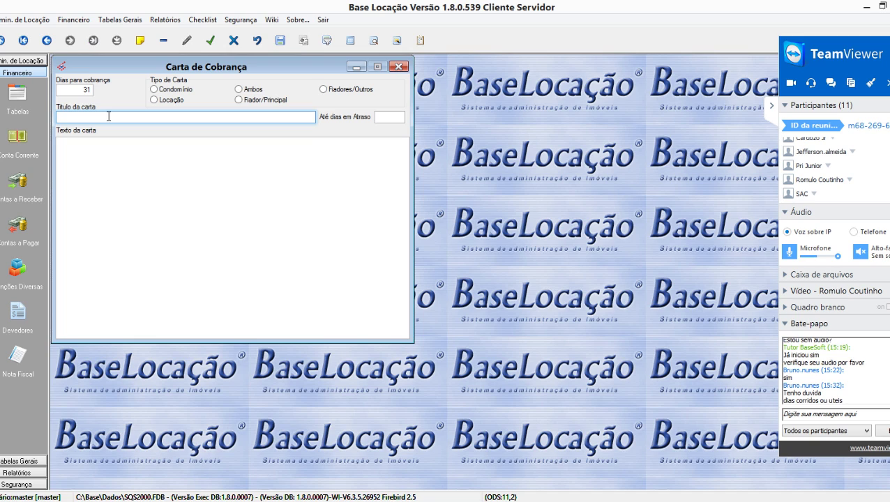
text(Notificação)
click(90, 144)
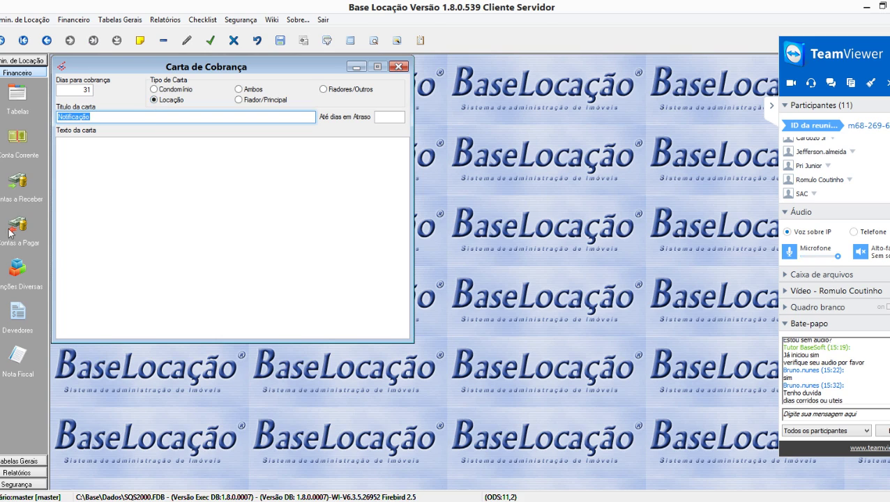
click(135, 158)
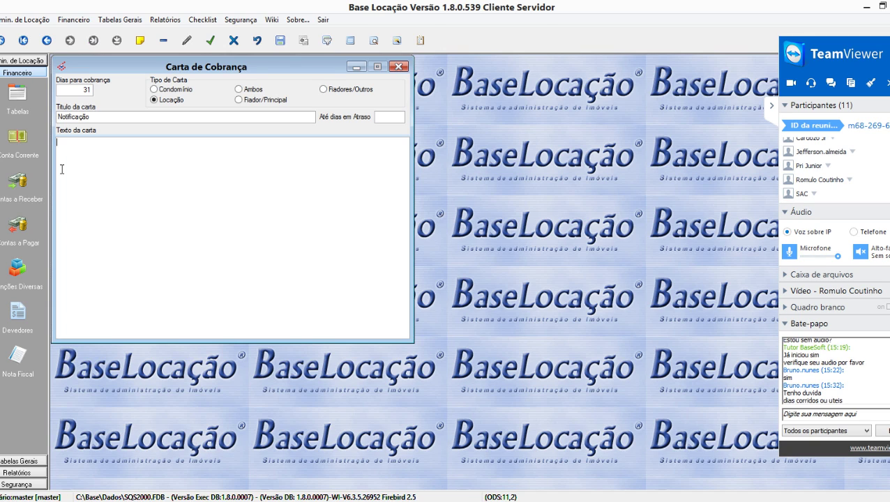
Step: Write 'Não identifcamos o pagamento do seu recibo', set 45 overdue days, and save
text(Não identifcamos o pagamento)
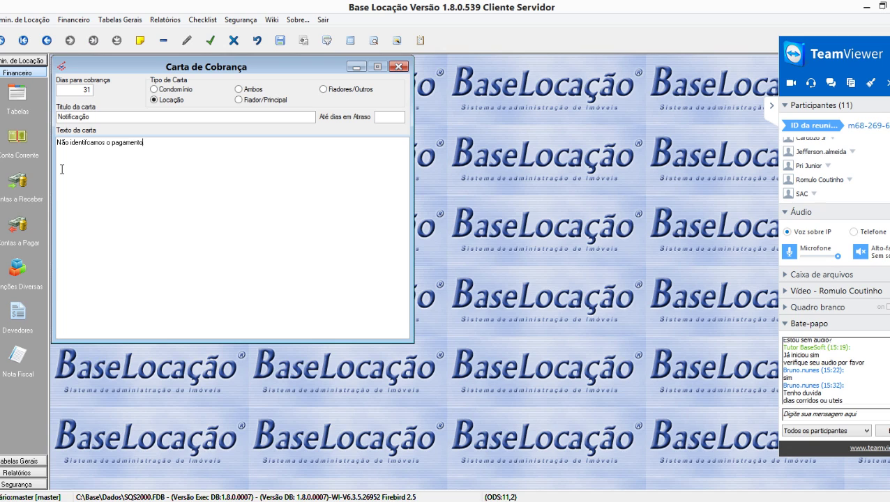
text( do seu recibo.)
click(403, 119)
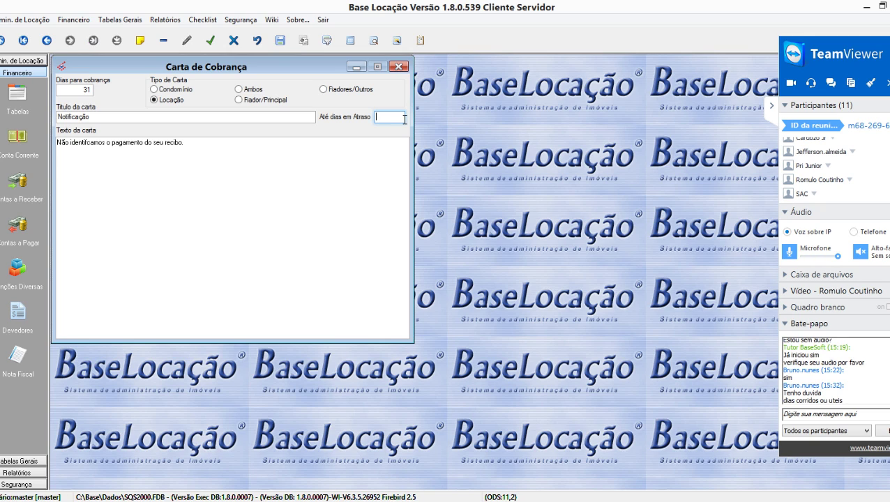
text(45)
click(212, 43)
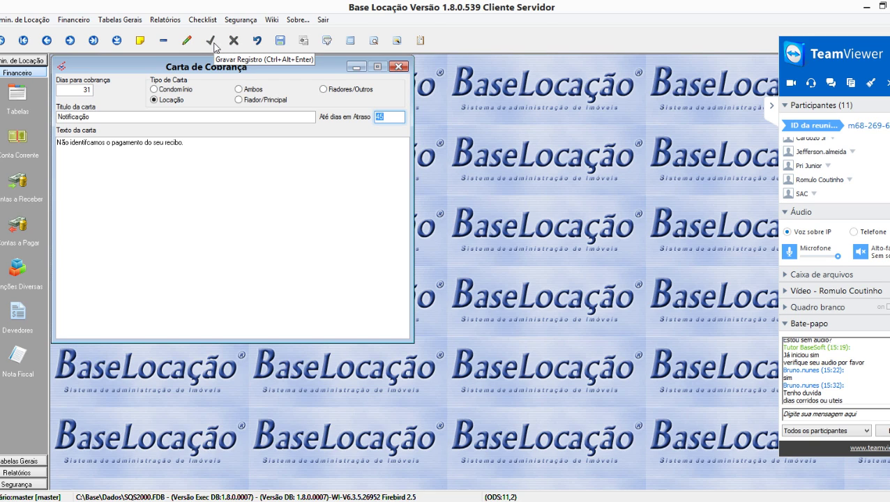
Step: Change the Notificação overdue limit to 60 and return to the Carta de Cobrança letter
click(187, 41)
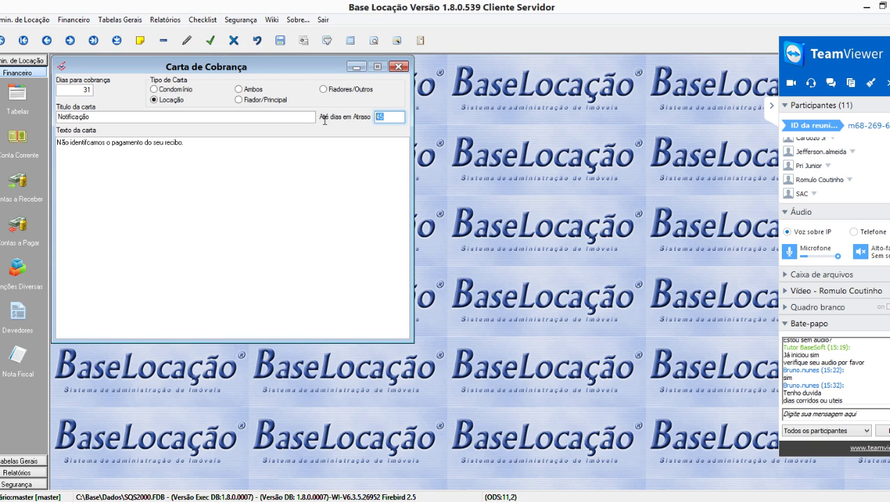
text(60)
key(Tab)
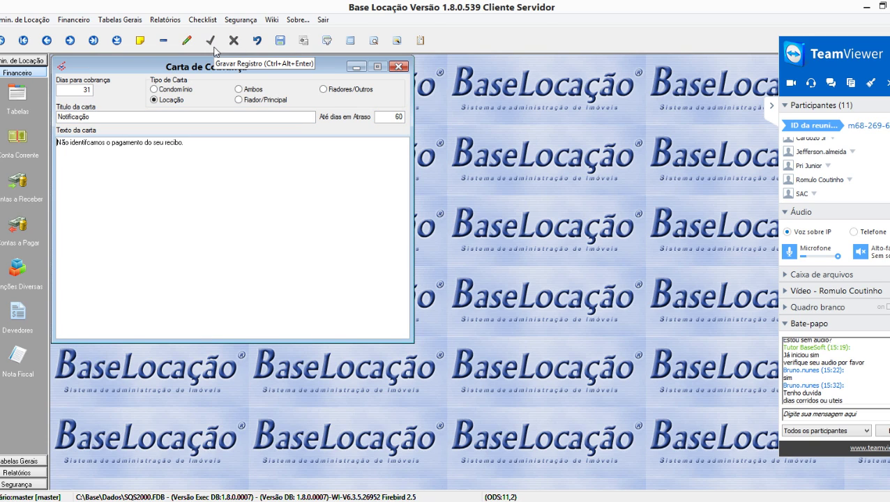
click(47, 40)
drag(73, 89, 43, 87)
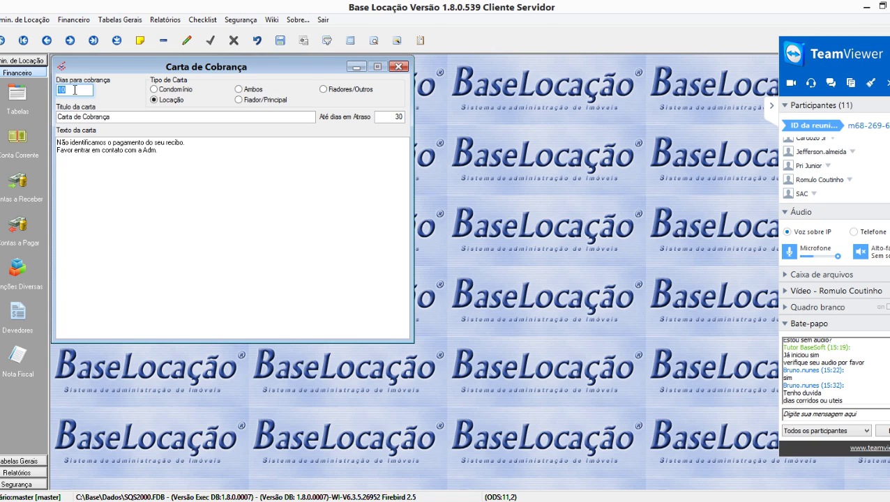
Step: Step forward and back through the Notificação and Carta de Cobrança letter records
click(74, 91)
click(381, 117)
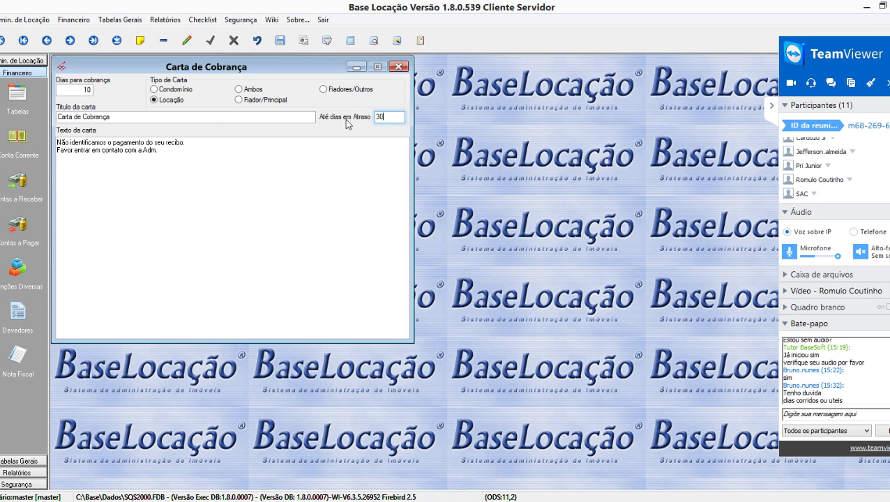
click(70, 40)
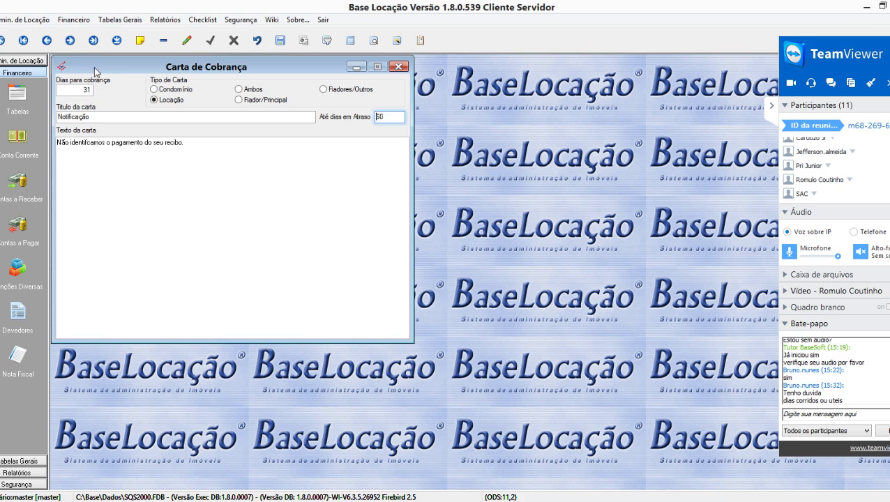
click(80, 91)
click(401, 120)
click(70, 40)
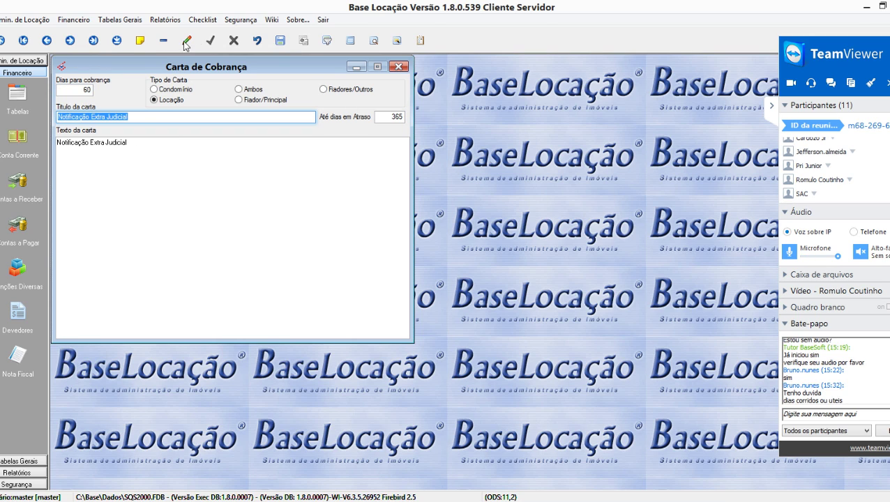
click(52, 40)
click(52, 41)
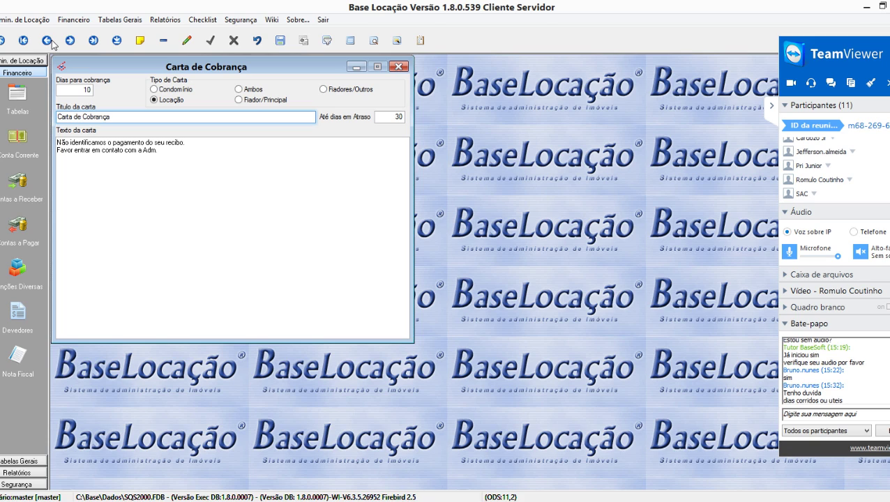
Step: Jump to the Notificação Extra Judicial letter and select its text and 365-day overdue value
click(96, 41)
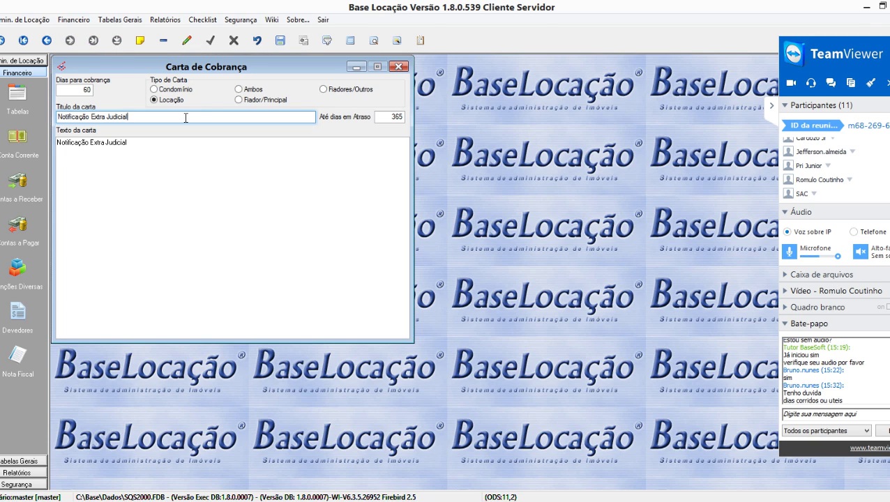
click(83, 149)
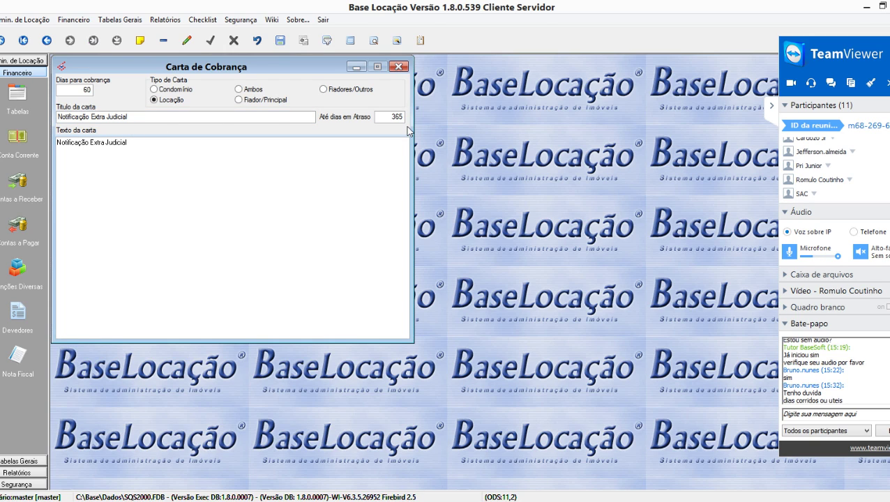
click(384, 117)
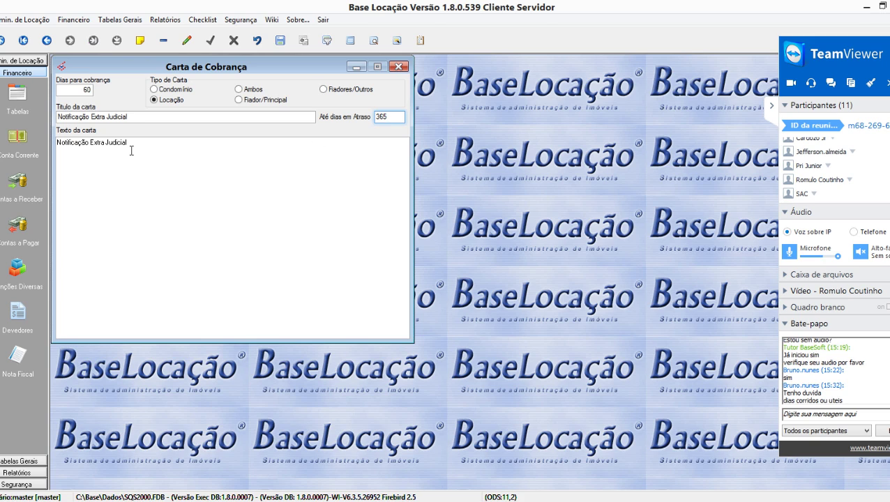
drag(139, 144, 53, 145)
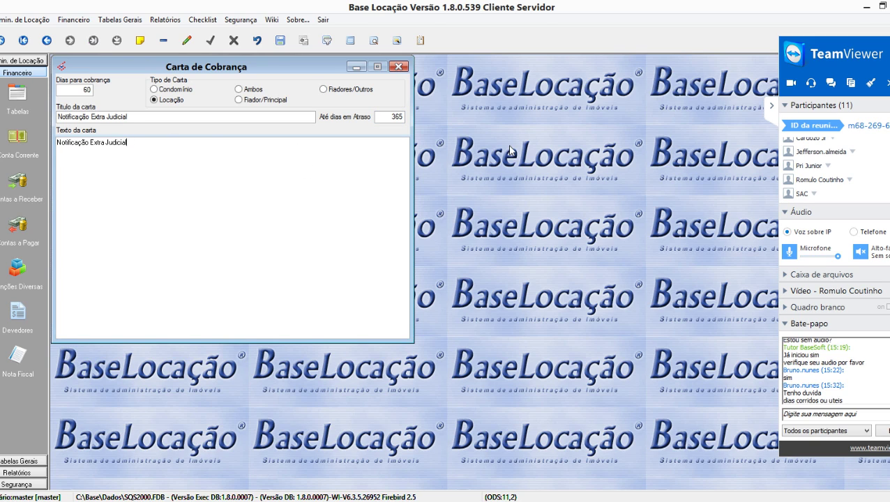
drag(394, 117, 370, 117)
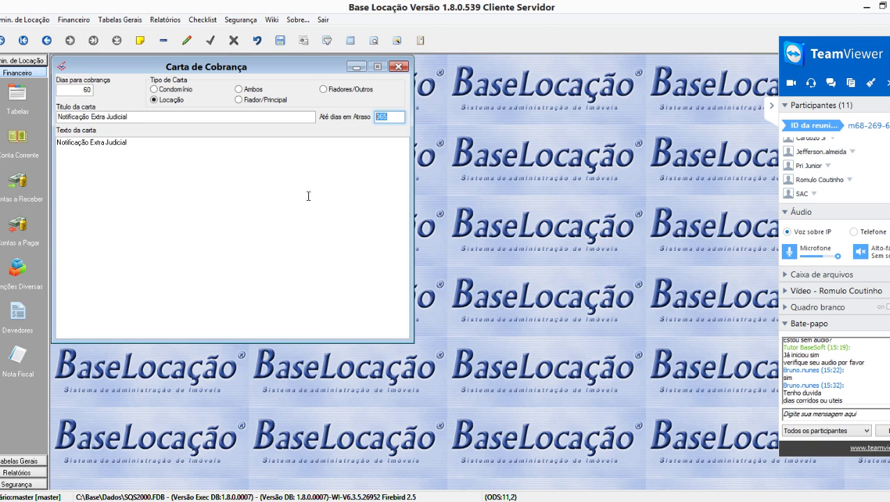
Step: Click into the Título da carta field, then close the Notificação Extra Judicial letter window
click(222, 116)
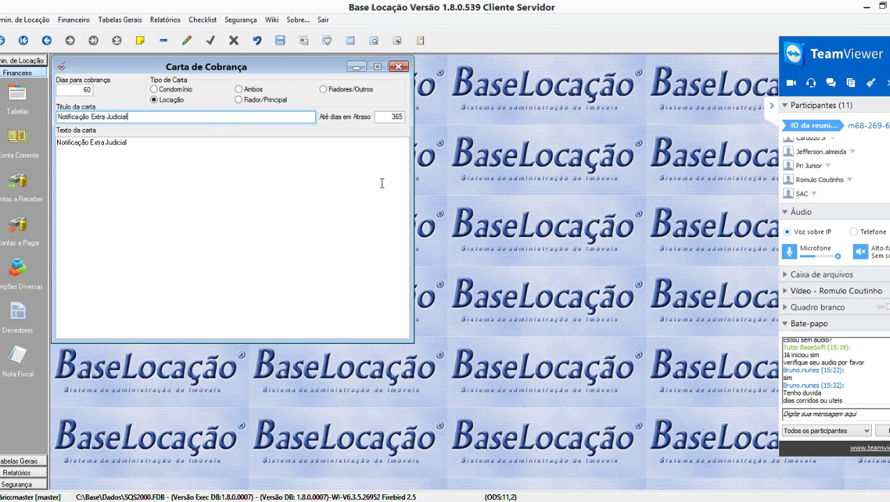
click(398, 67)
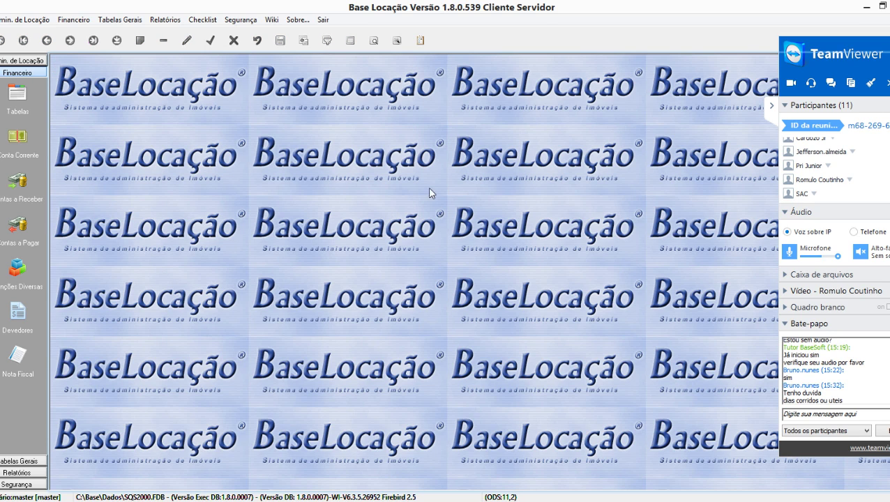
Step: Open Devedores > Emissão de Cobrança and turn off Emissão Automática to unlock its options
click(24, 315)
click(78, 359)
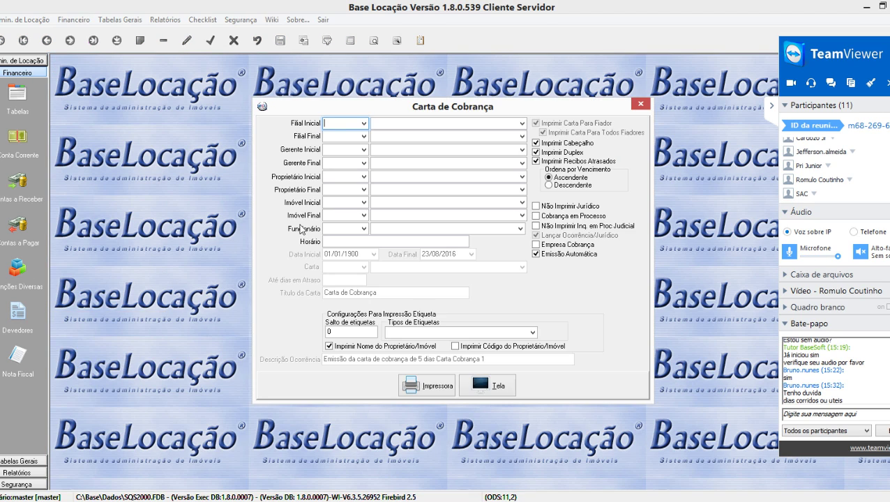
click(548, 253)
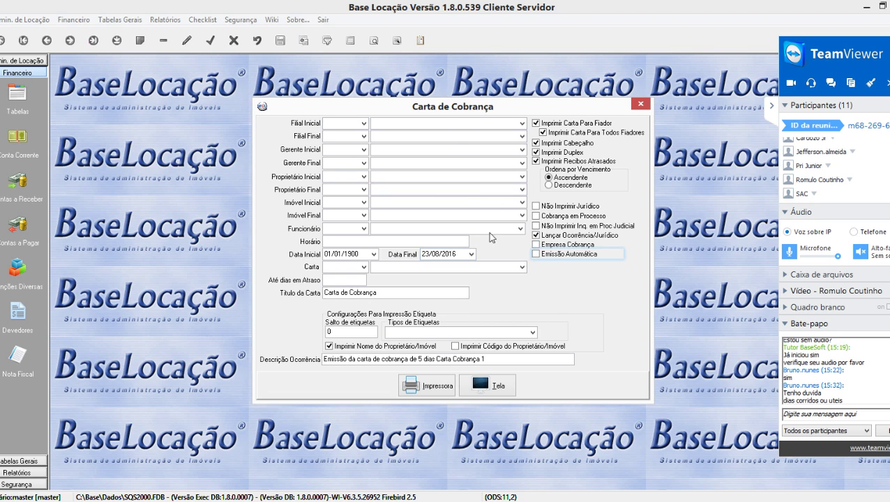
drag(434, 110, 363, 90)
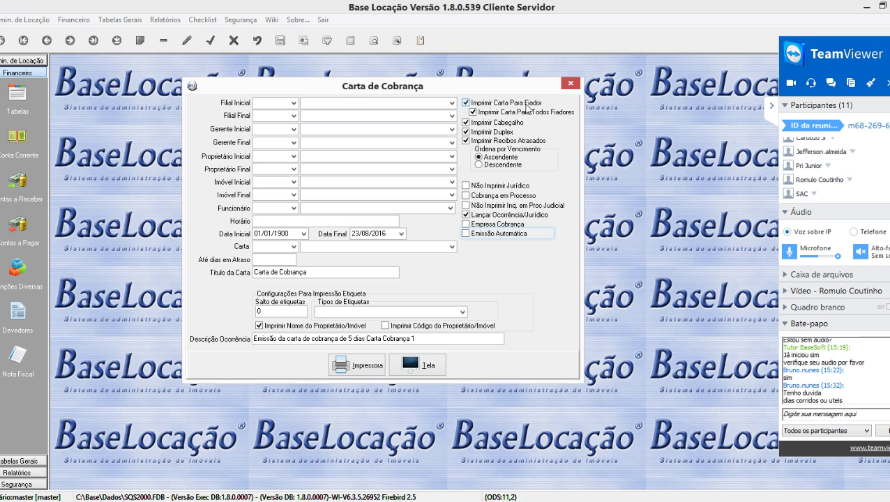
Step: Drop guarantor letters, keep legal-proceedings debtors, enable Empresa Cobrança and Emissão Automática, and preview on screen
click(467, 102)
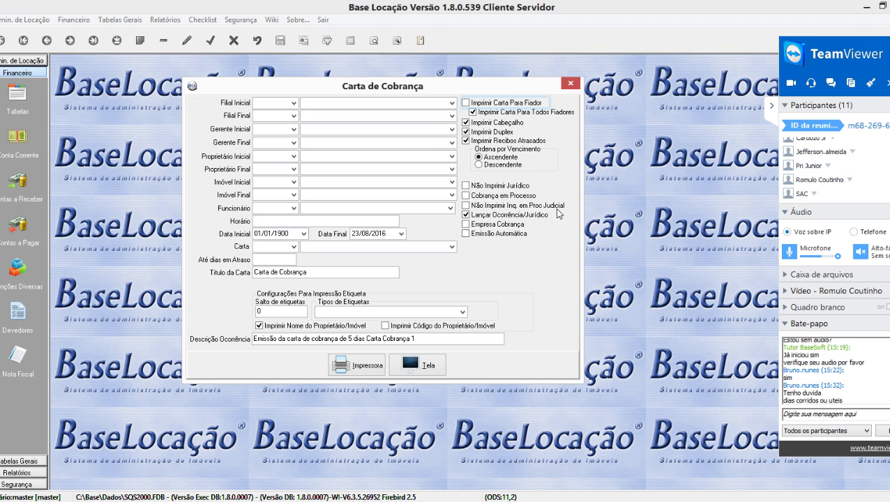
click(470, 188)
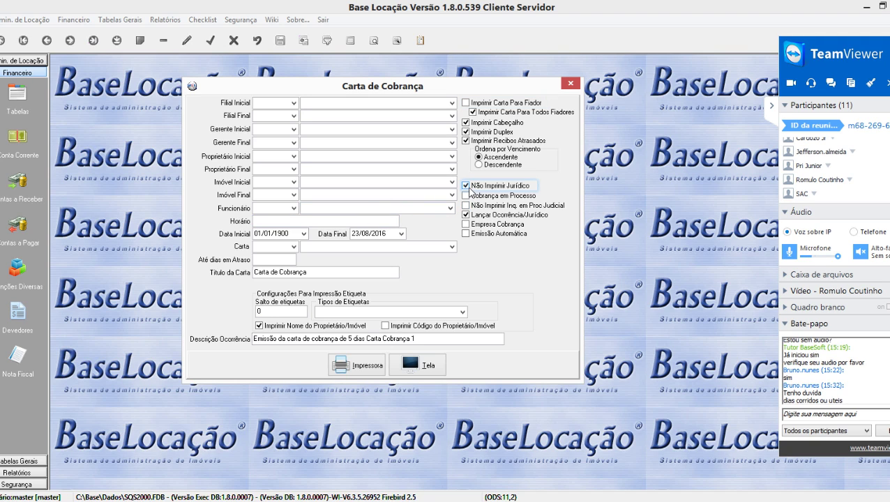
click(470, 189)
click(469, 196)
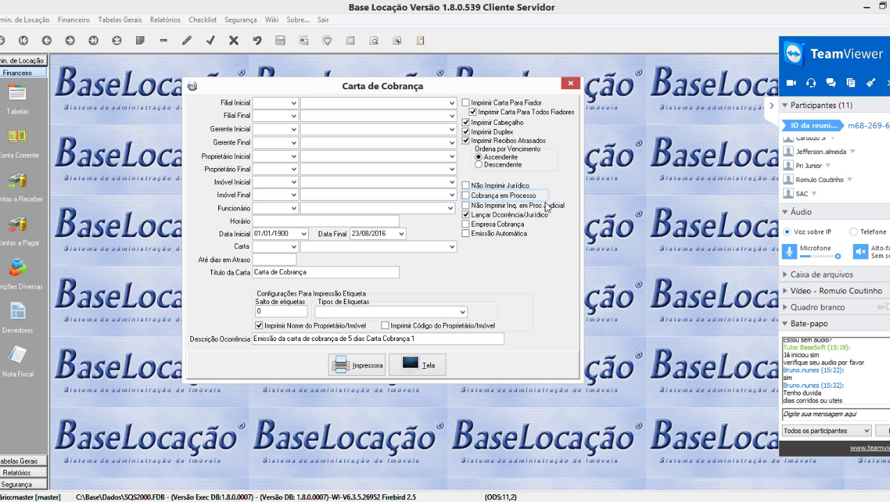
click(468, 225)
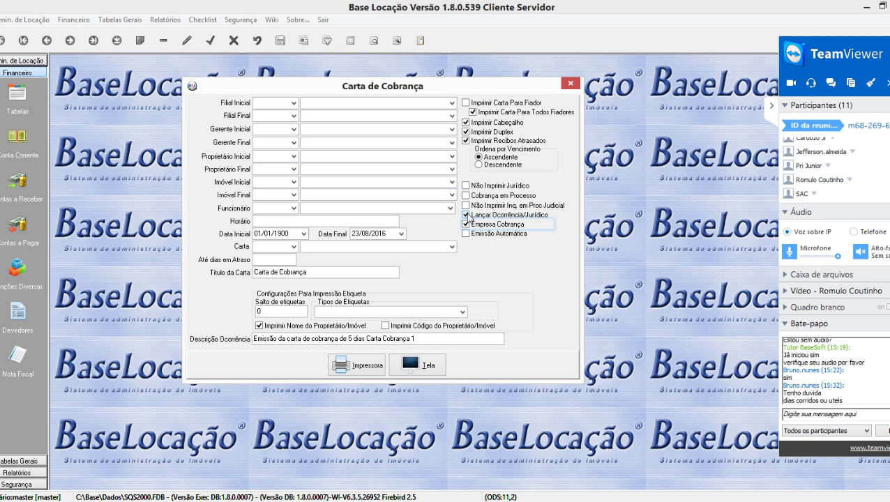
click(465, 216)
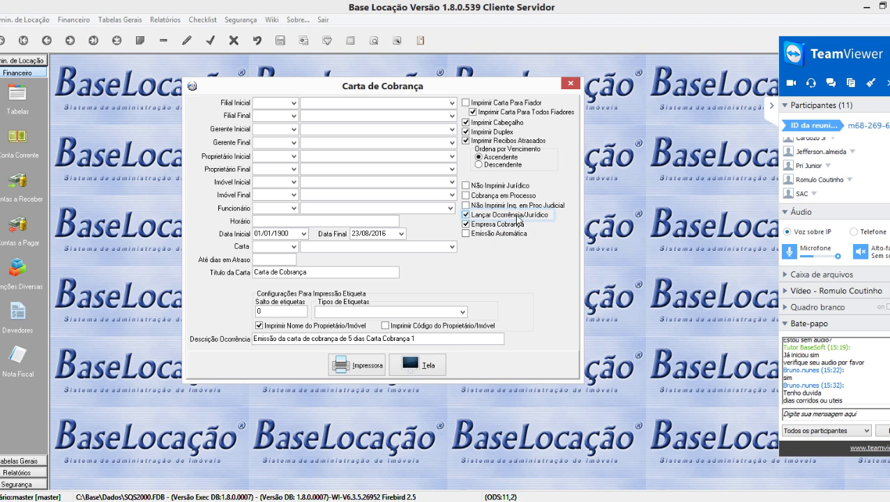
click(465, 234)
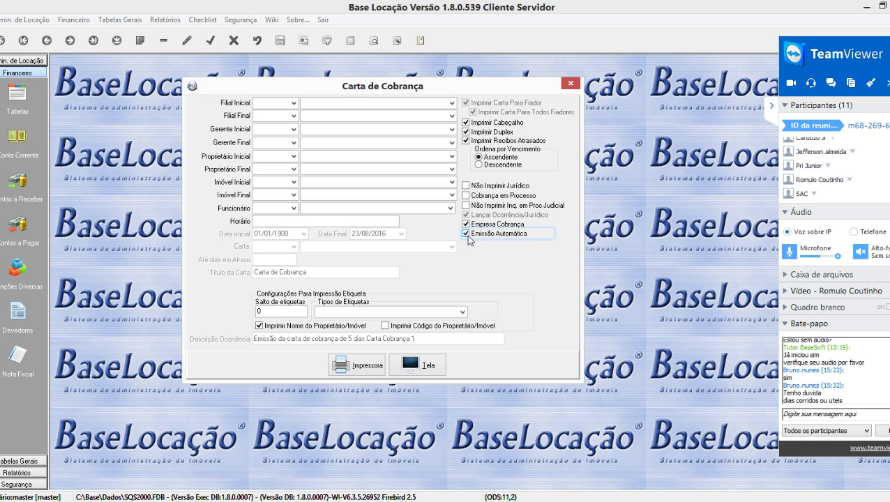
click(466, 234)
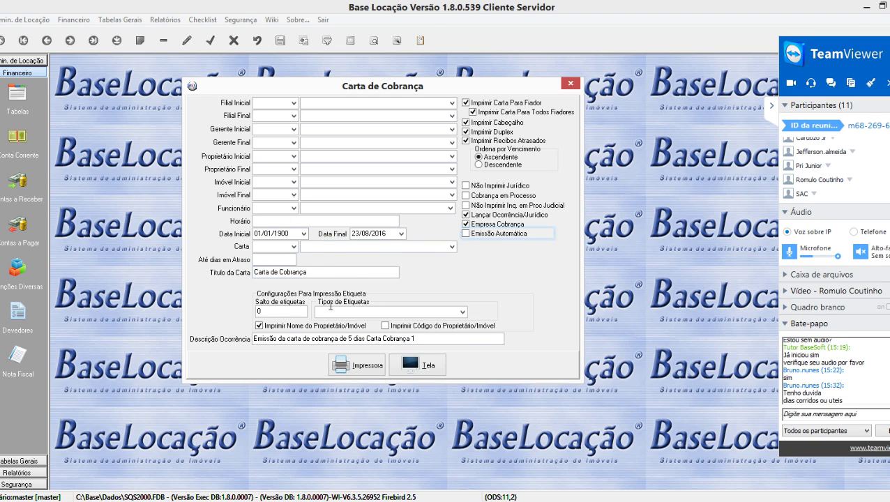
click(465, 234)
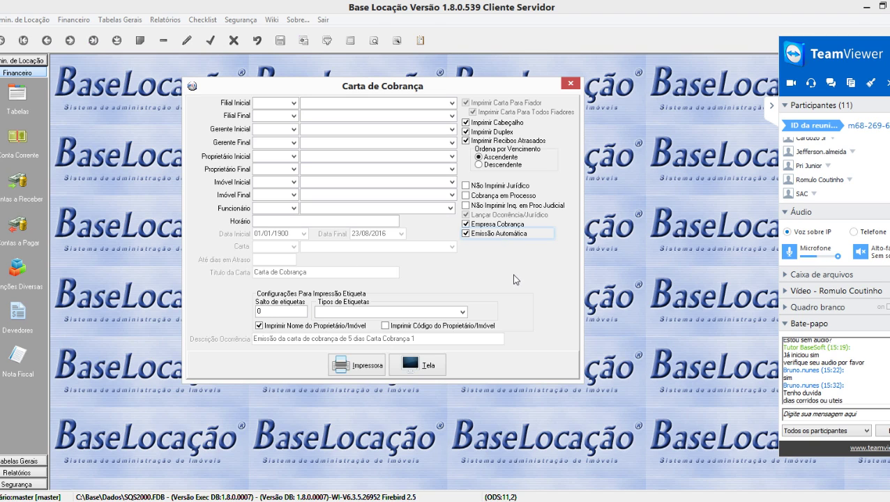
click(415, 361)
click(428, 377)
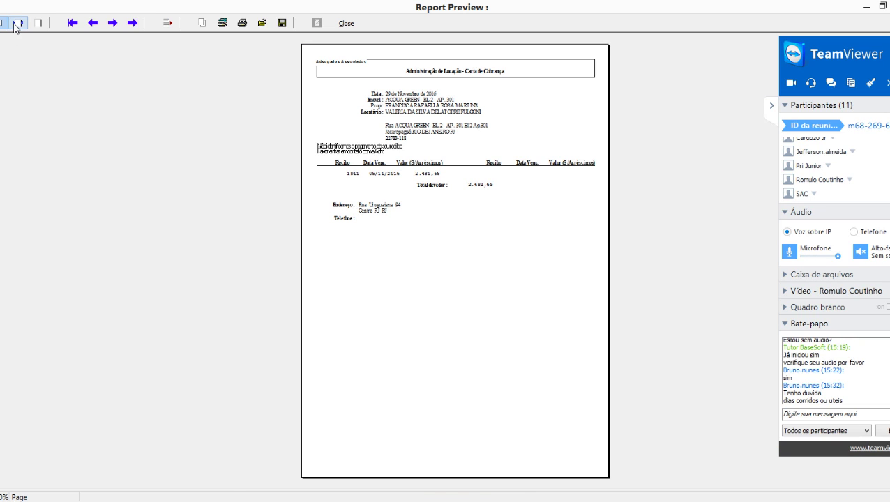
Step: Zoom the letter preview to page width, page through all four pages, then close it
click(17, 23)
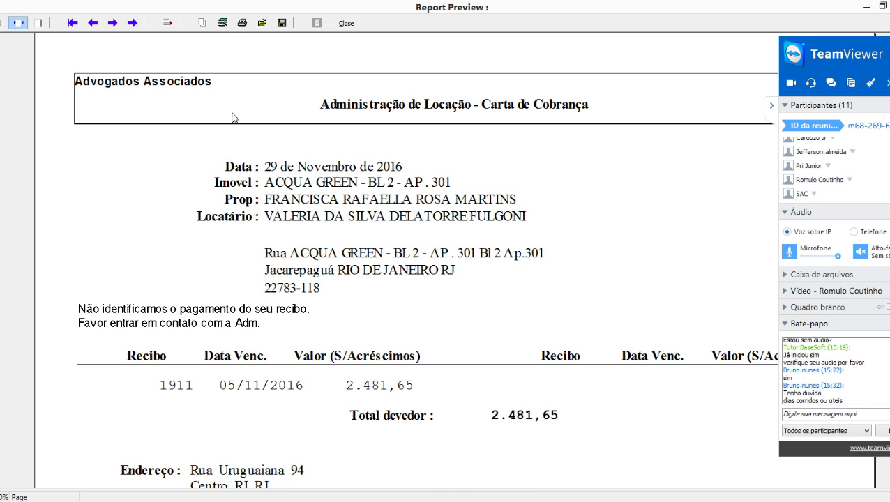
scroll(541, 247, down, 3)
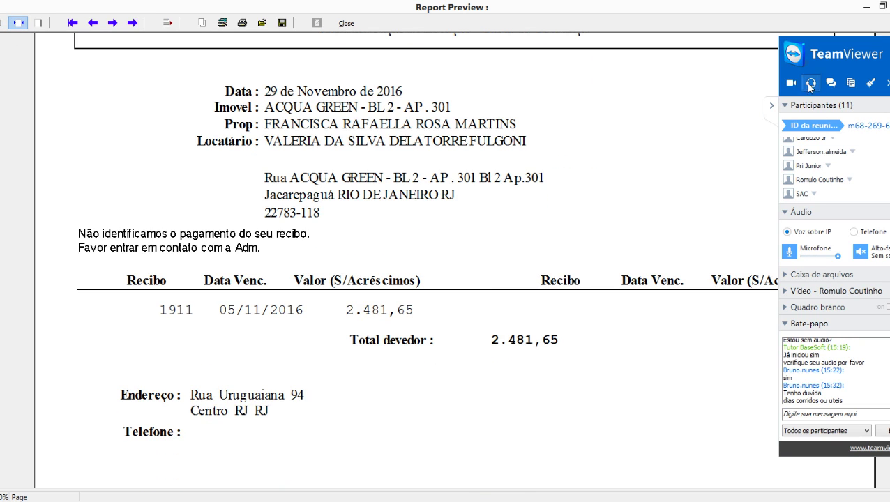
drag(804, 73, 819, 65)
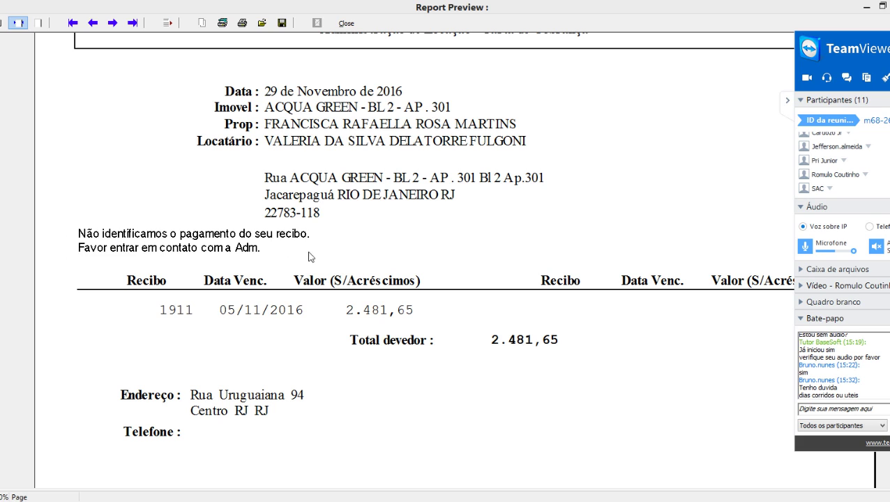
click(113, 24)
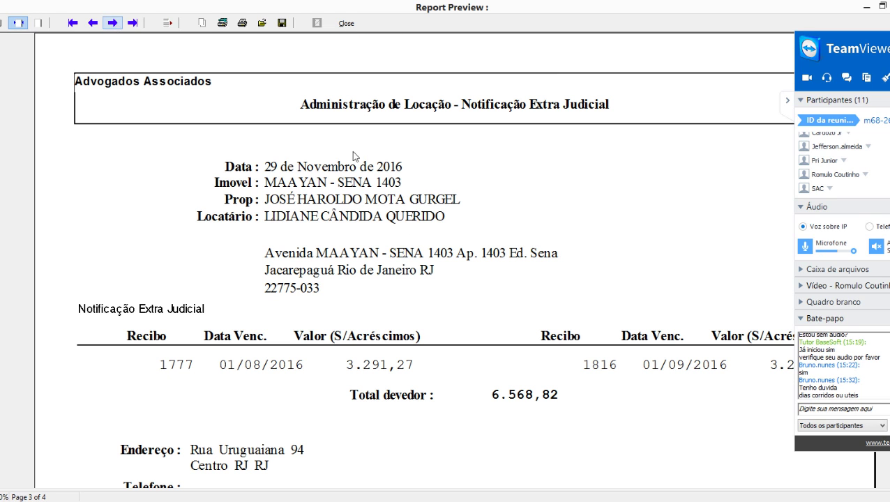
scroll(477, 310, down, 1)
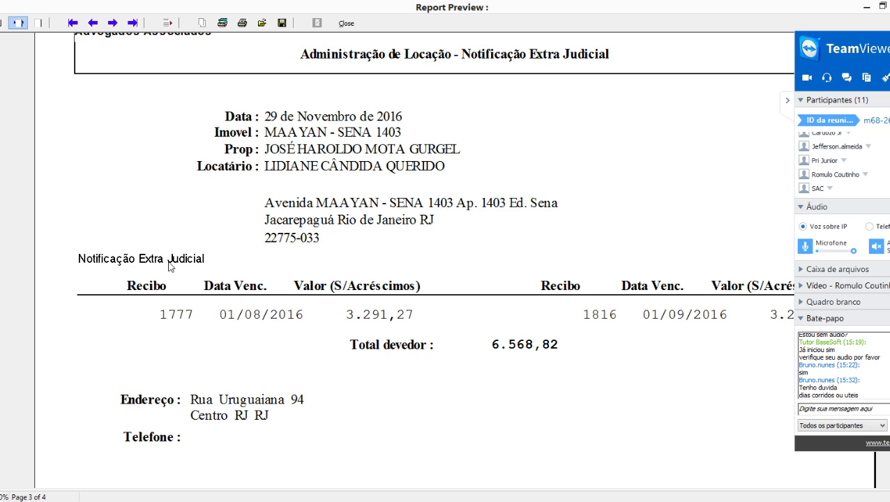
click(114, 24)
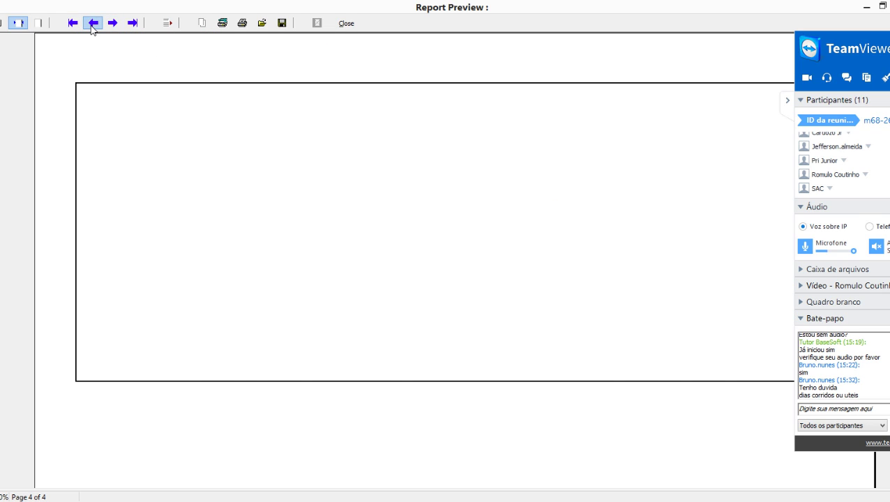
click(92, 23)
click(92, 23)
click(92, 23)
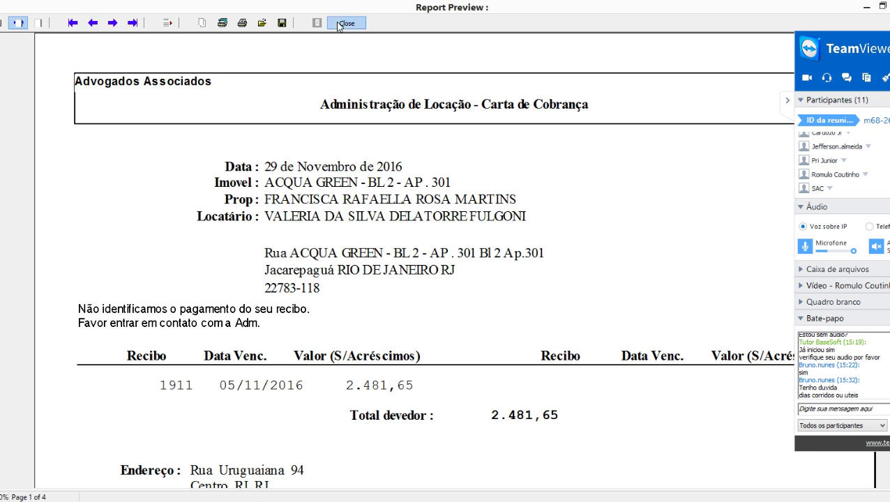
click(346, 23)
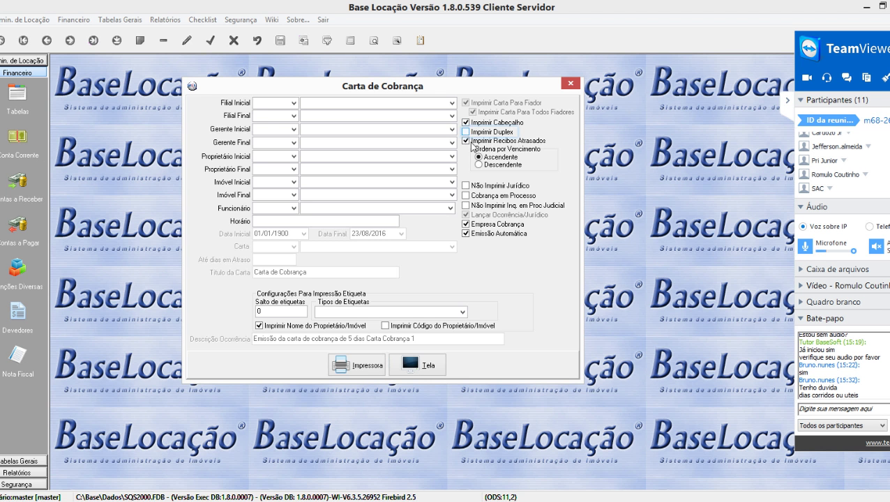
Step: Preview both debtors' letters on screen, close the preview, and switch off Emissão Automática
click(415, 366)
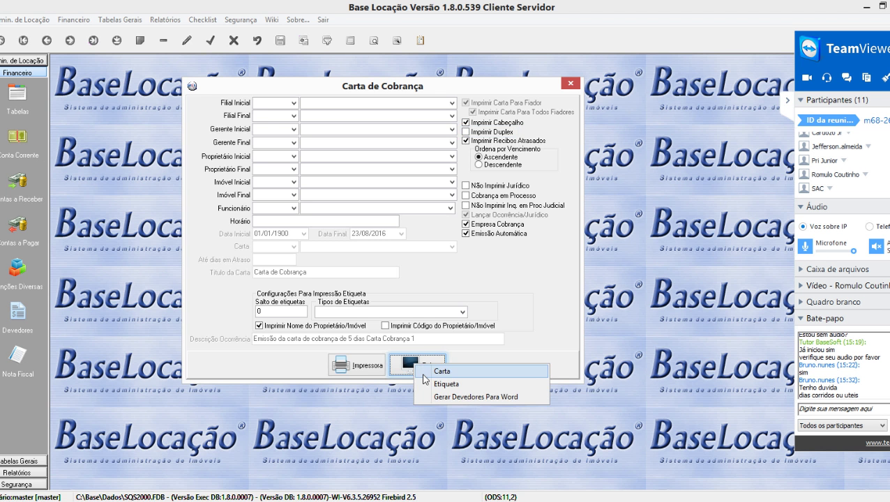
click(423, 371)
click(18, 23)
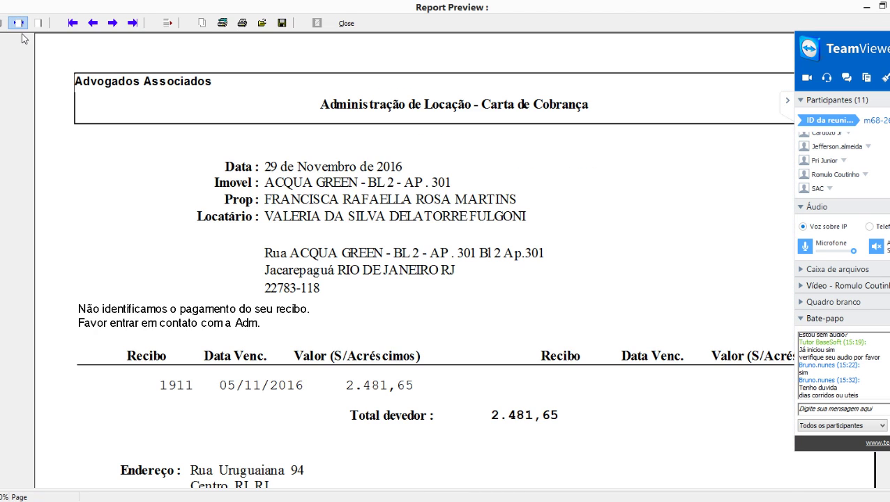
scroll(382, 218, down, 4)
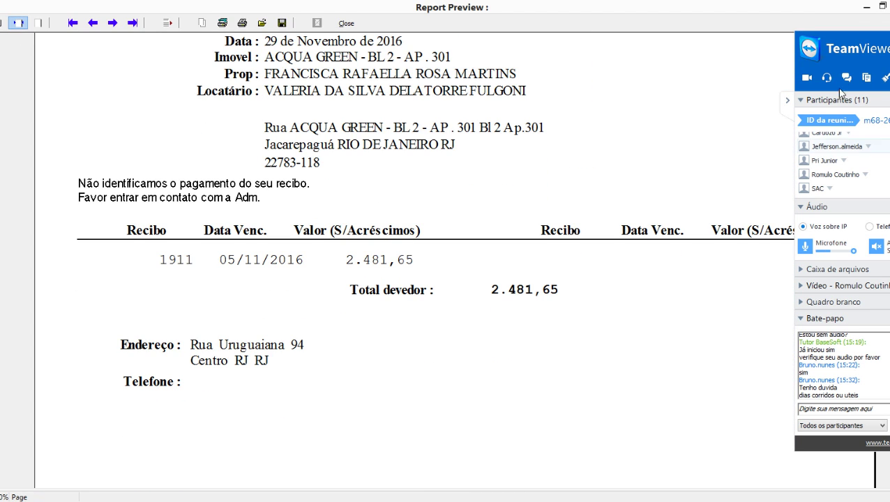
drag(823, 52, 838, 44)
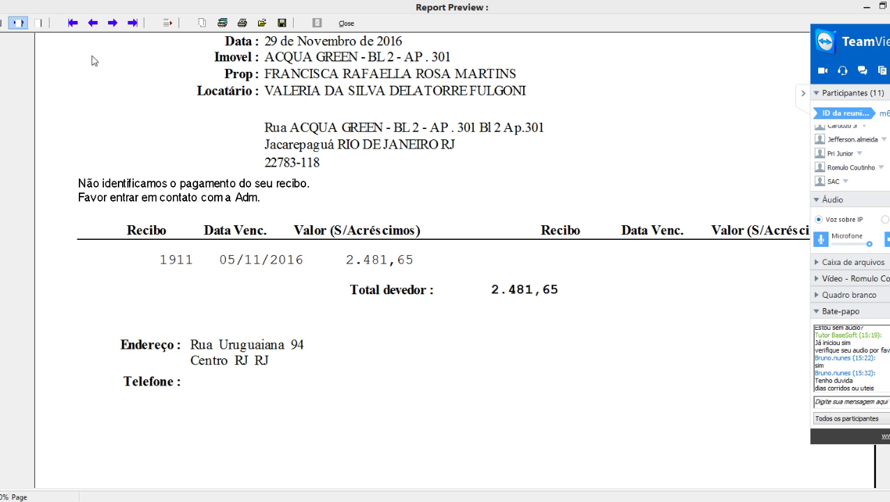
click(113, 24)
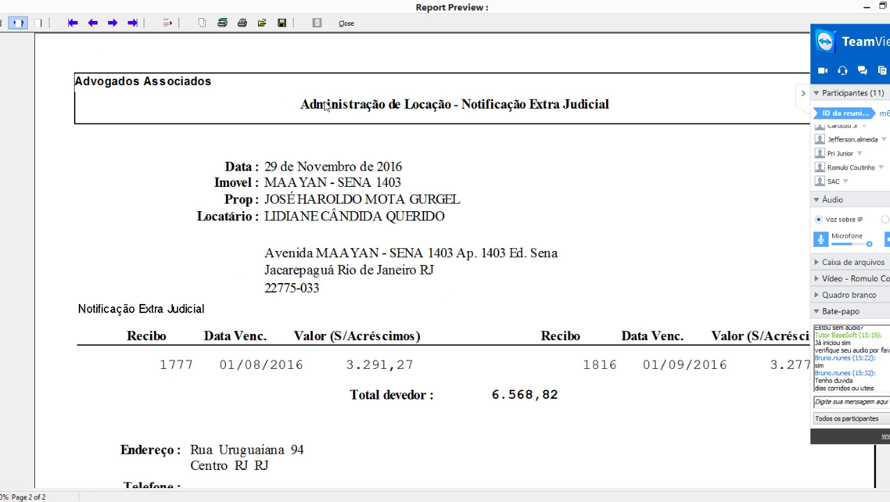
scroll(635, 283, down, 2)
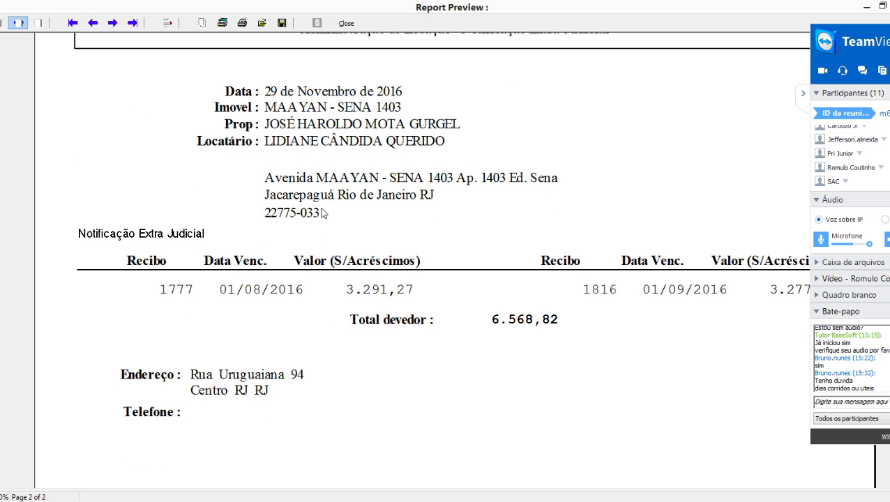
click(346, 25)
click(466, 235)
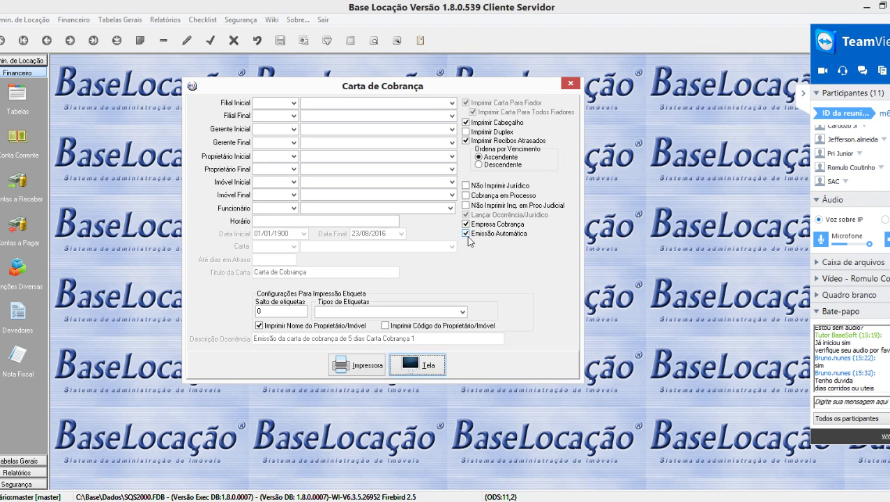
Step: Select the Carta de Cobrança letter type, preview it on screen, and close the empty preview
click(446, 247)
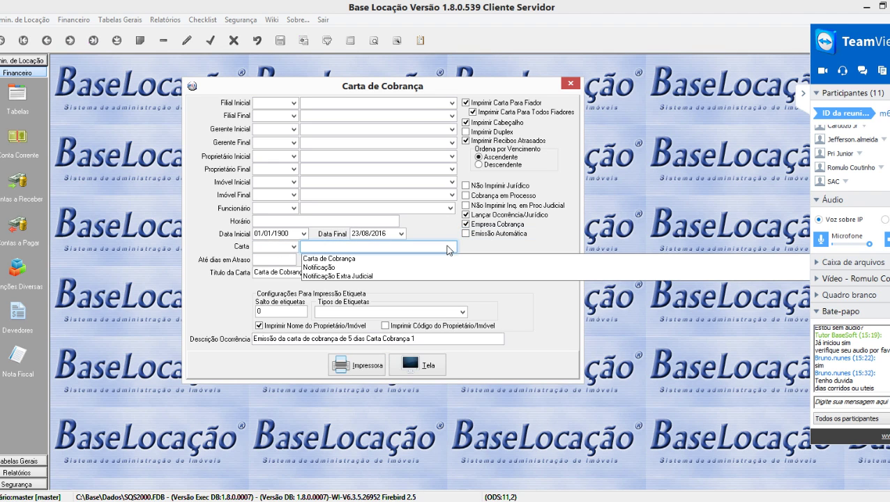
click(332, 259)
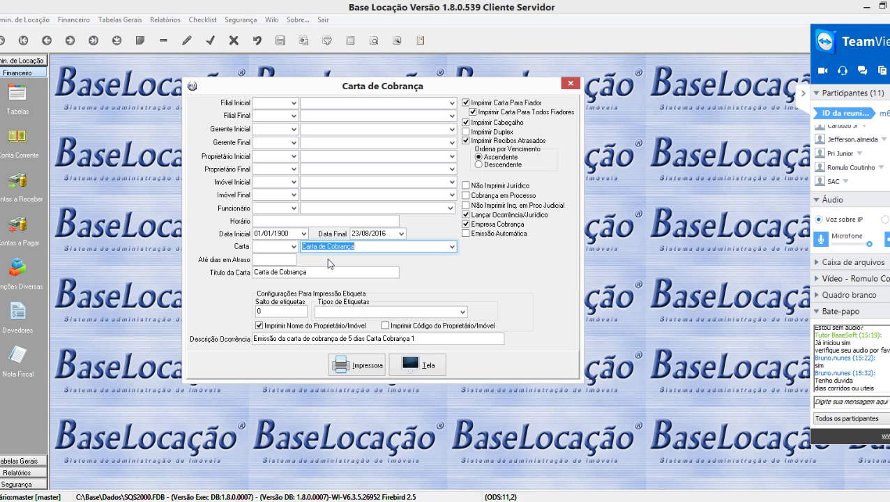
key(Tab)
click(423, 363)
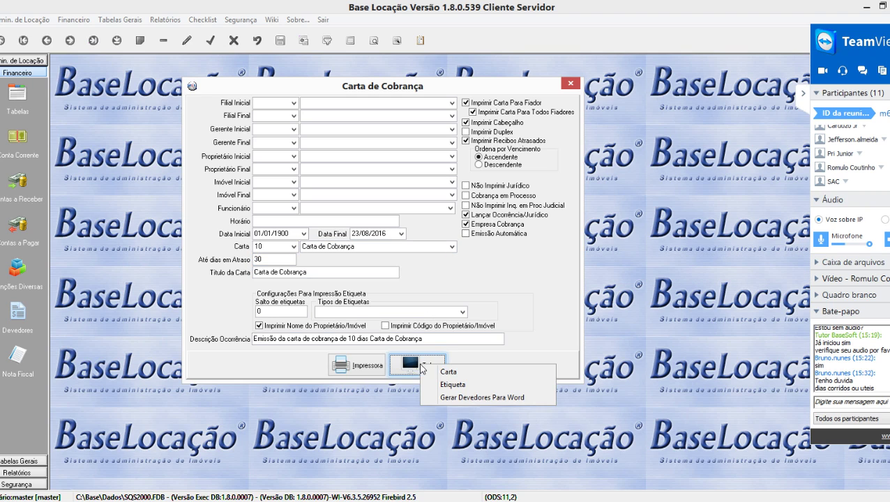
click(446, 372)
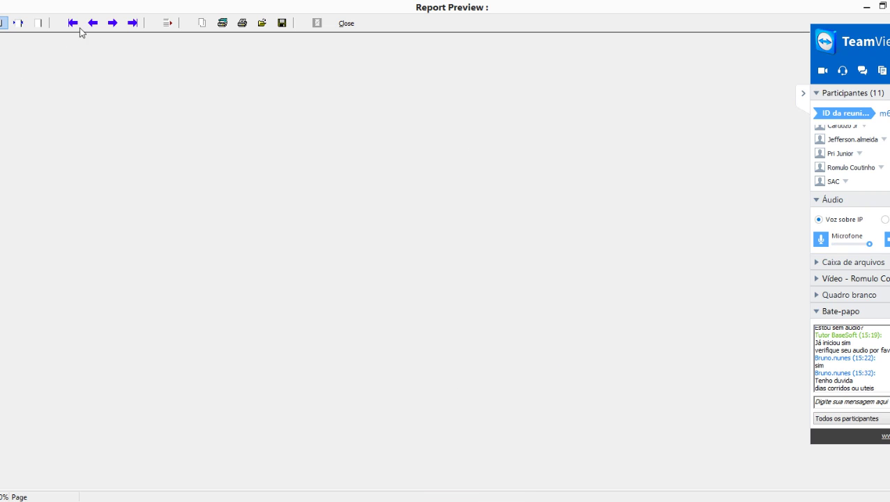
click(351, 24)
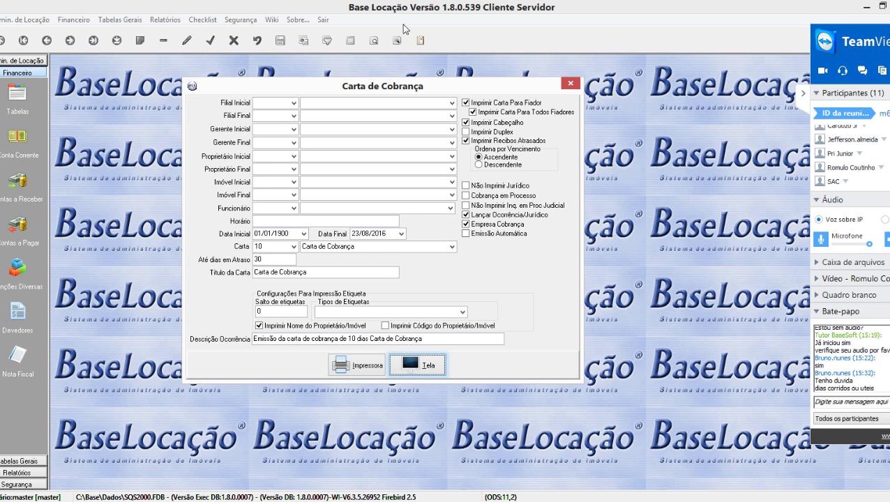
Step: Select the Notificação letter type, preview it on screen, and close the empty preview
click(440, 246)
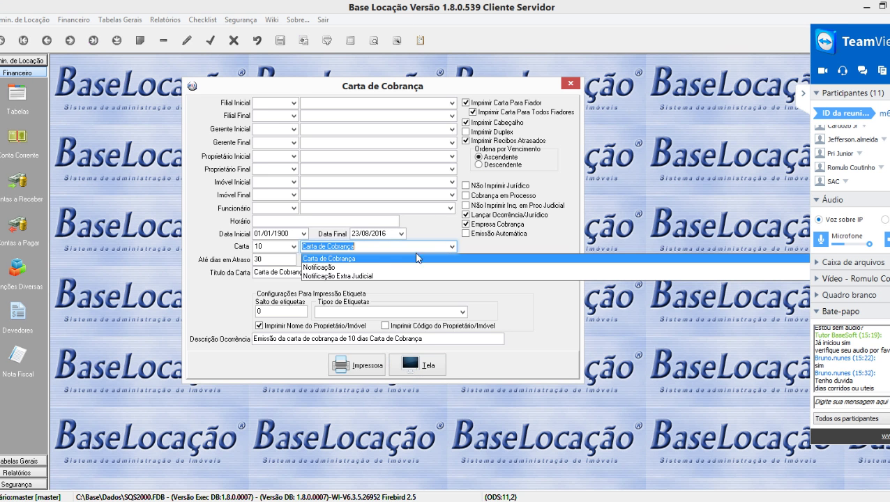
click(343, 271)
key(Tab)
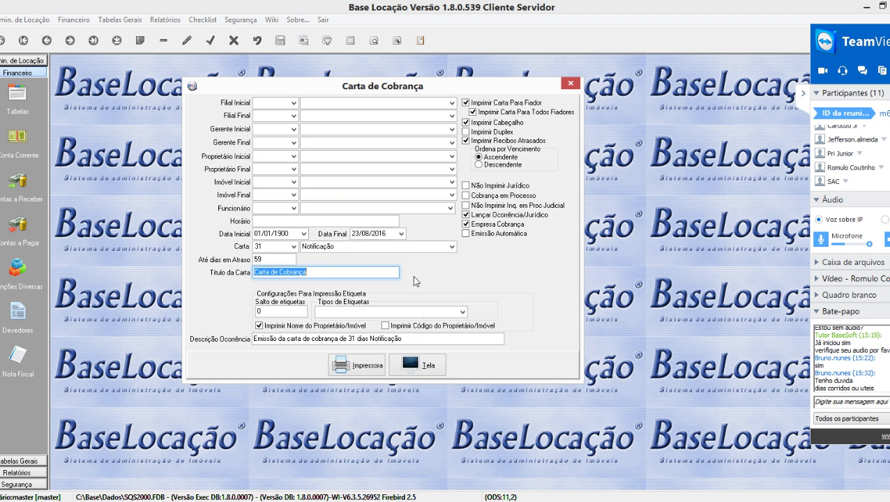
click(420, 364)
click(492, 369)
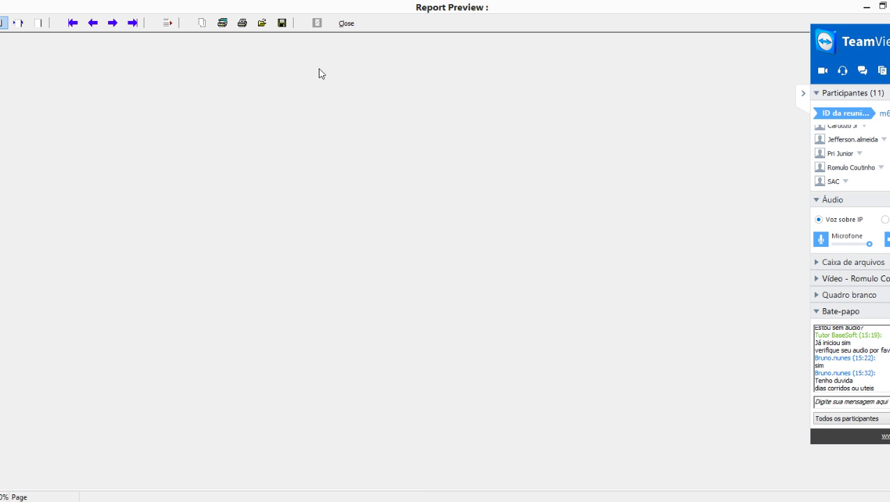
click(347, 24)
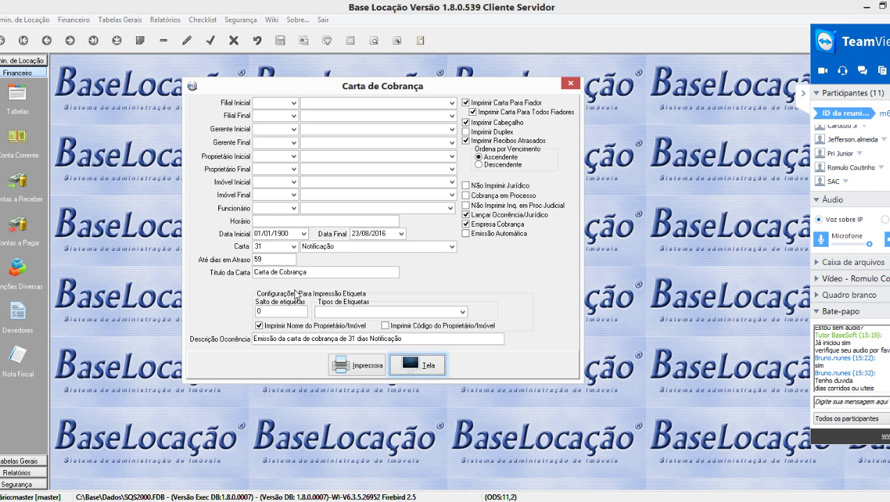
Step: Select Notificação Extra Judicial, preview both debtors' notices at page width, then close the preview
click(451, 246)
click(332, 276)
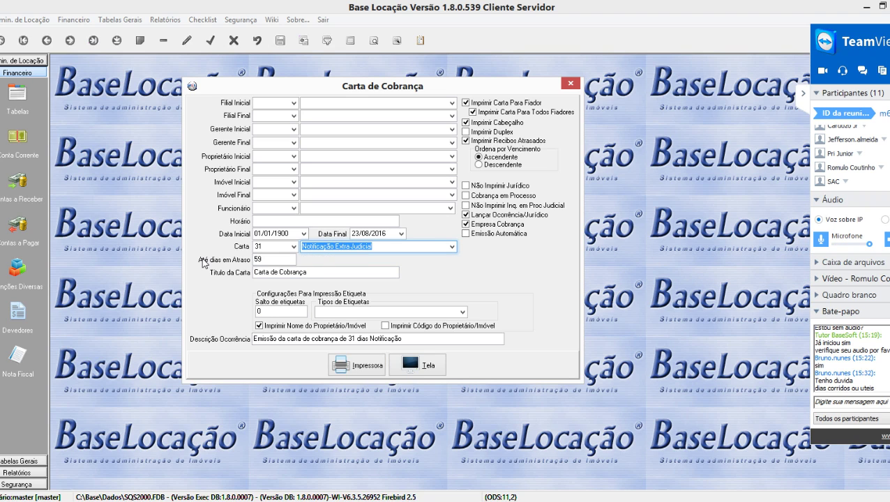
click(421, 364)
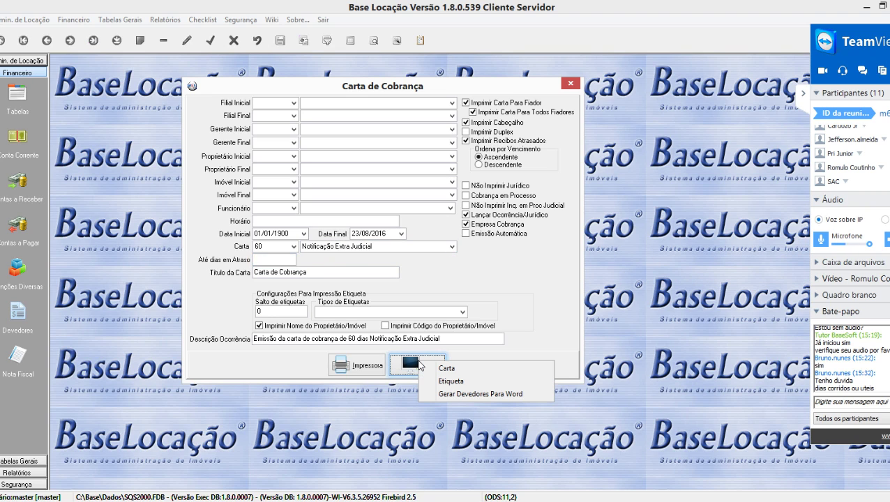
click(445, 368)
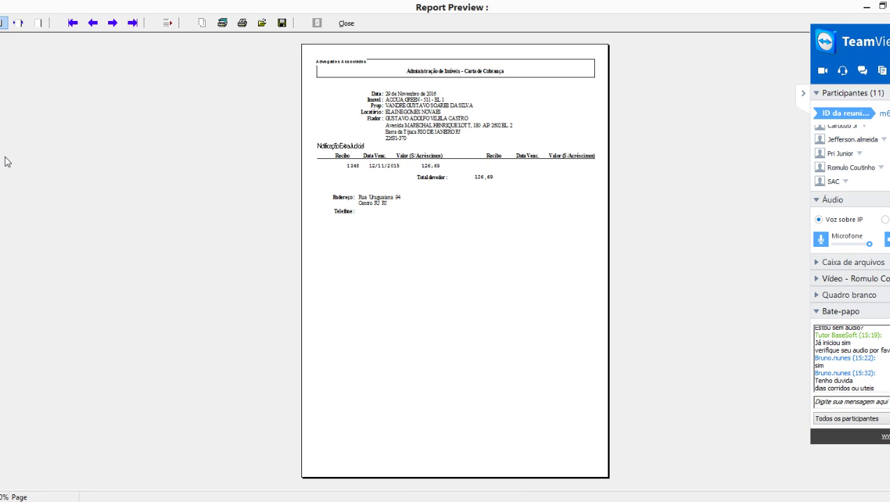
click(17, 23)
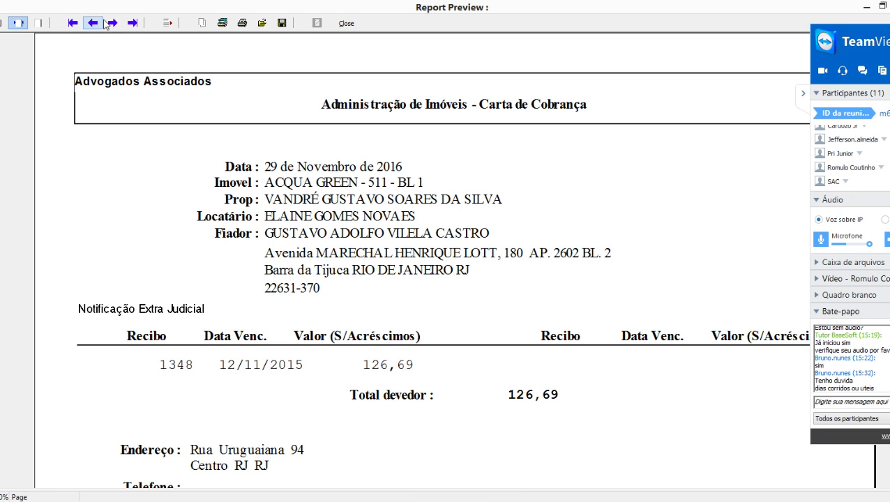
click(111, 23)
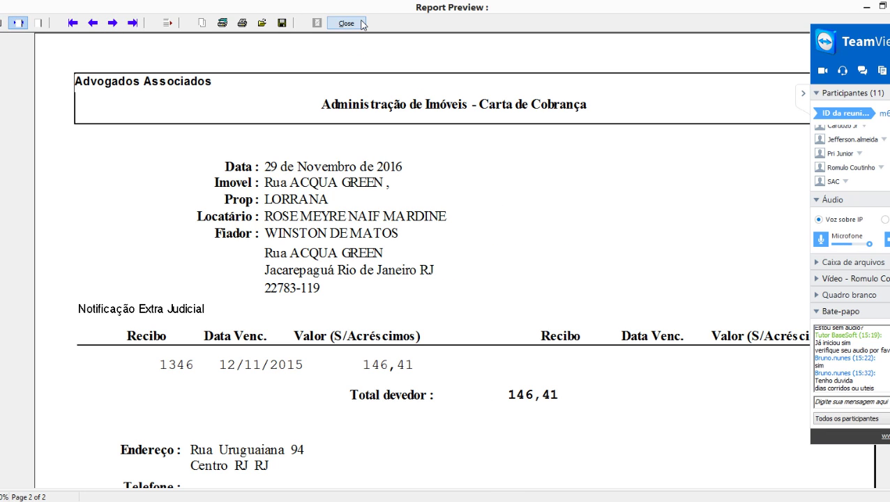
click(349, 23)
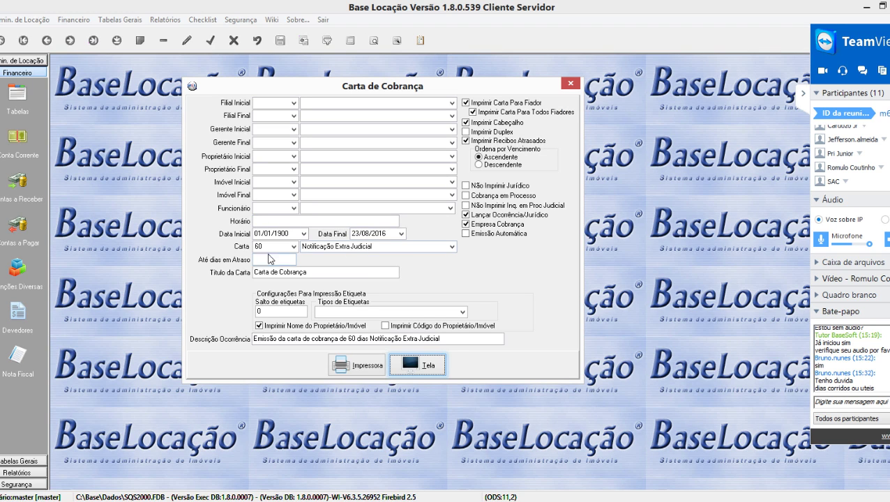
click(270, 247)
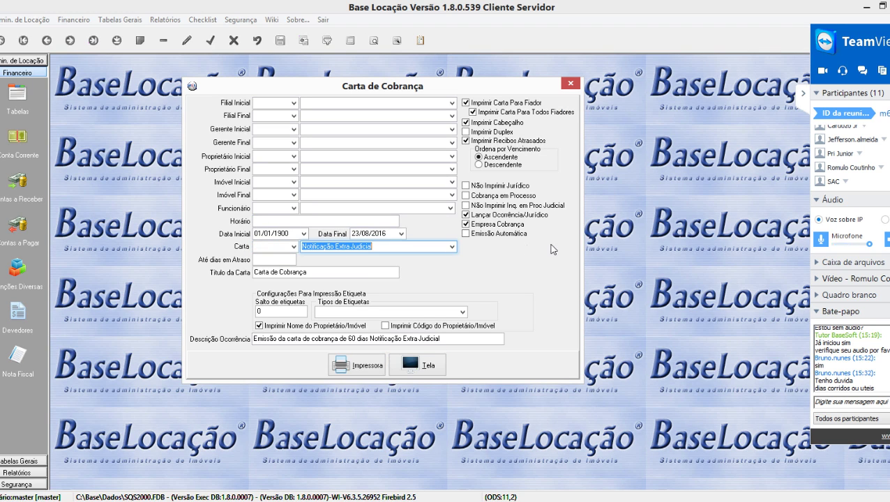
Step: Turn Emissão Automática back on, then preview both debtors' letters on screen and close the preview
click(466, 233)
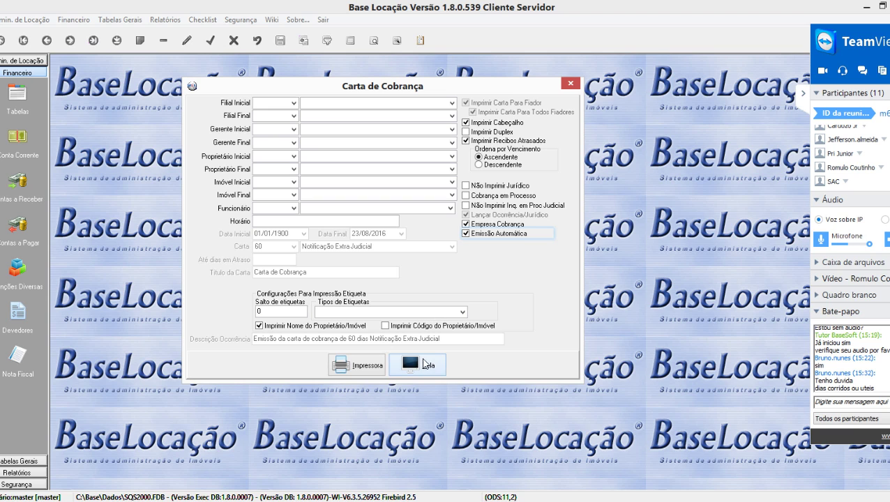
click(424, 363)
click(440, 365)
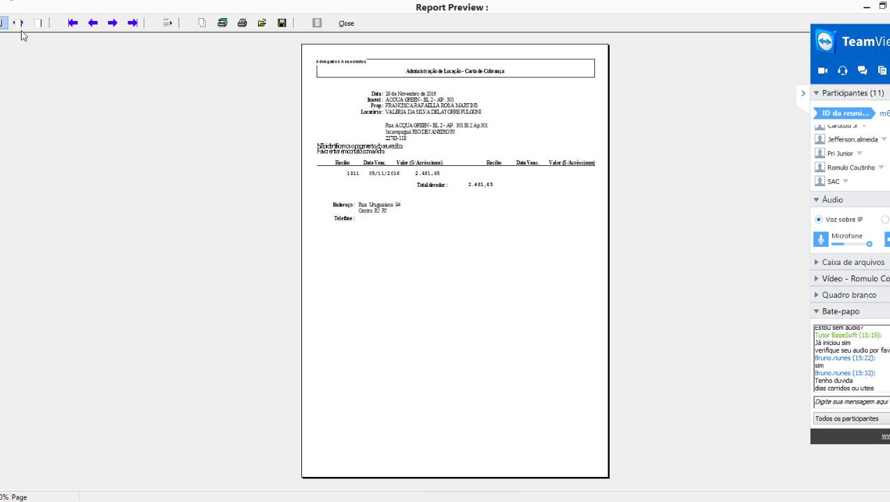
click(18, 23)
scroll(256, 118, down, 2)
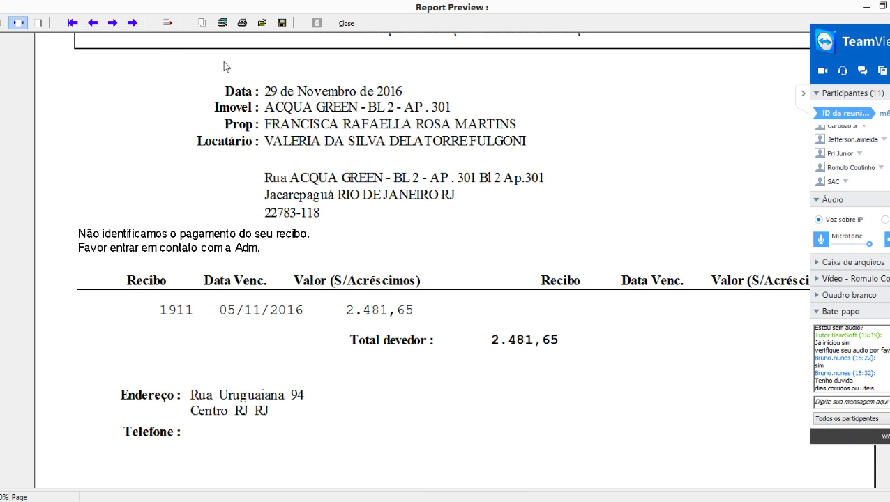
click(112, 23)
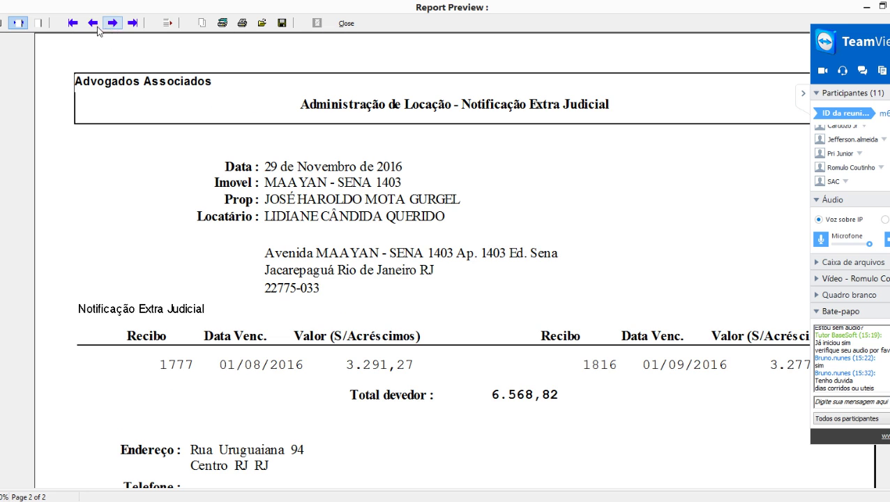
click(93, 23)
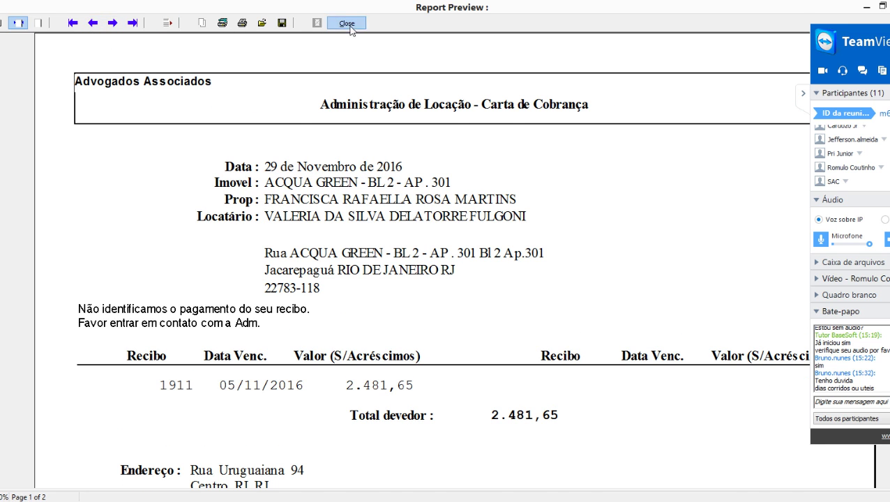
click(347, 23)
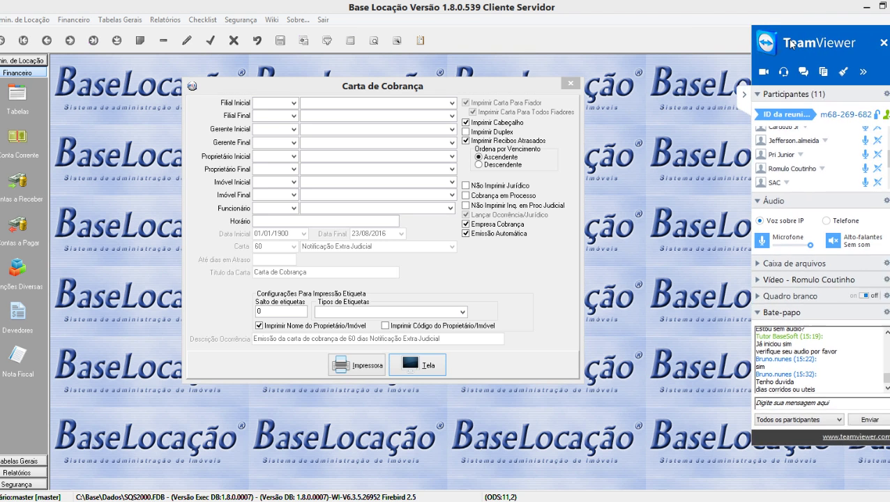
drag(791, 44, 810, 43)
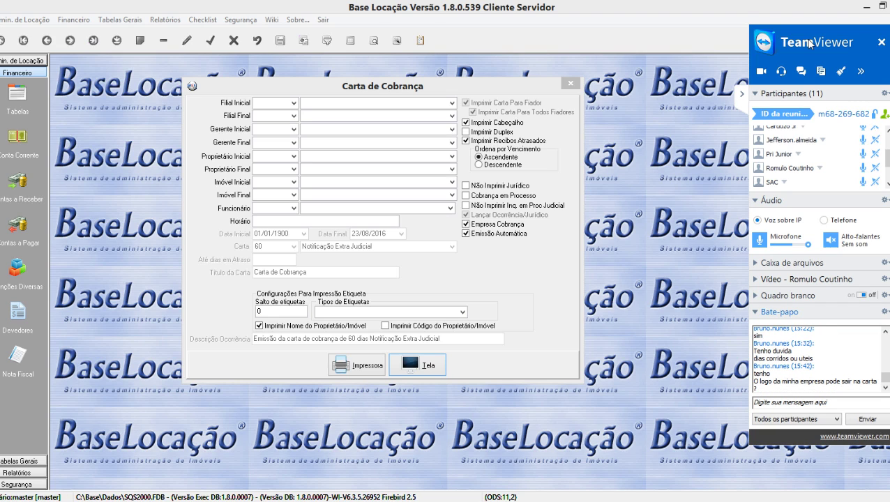
Step: Close Carta de Cobrança, then open Tabelas Gerais > Principais > Empresa and select the Nome da Empresa field
click(570, 84)
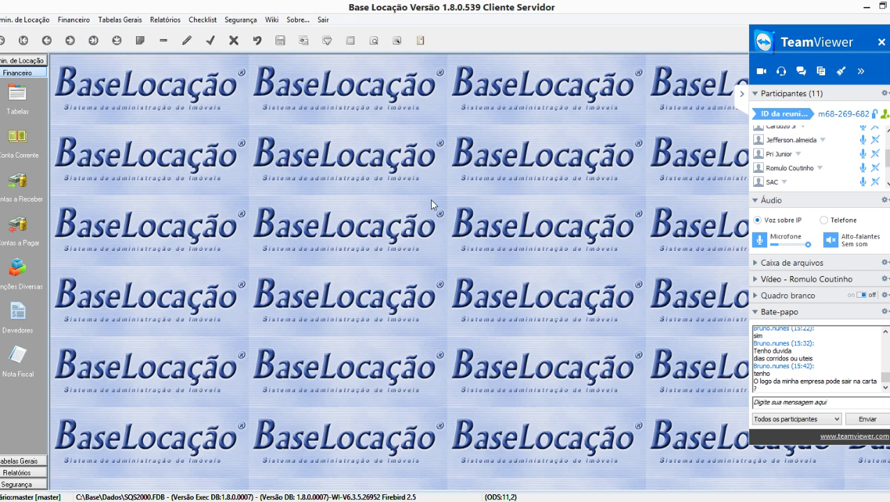
click(10, 460)
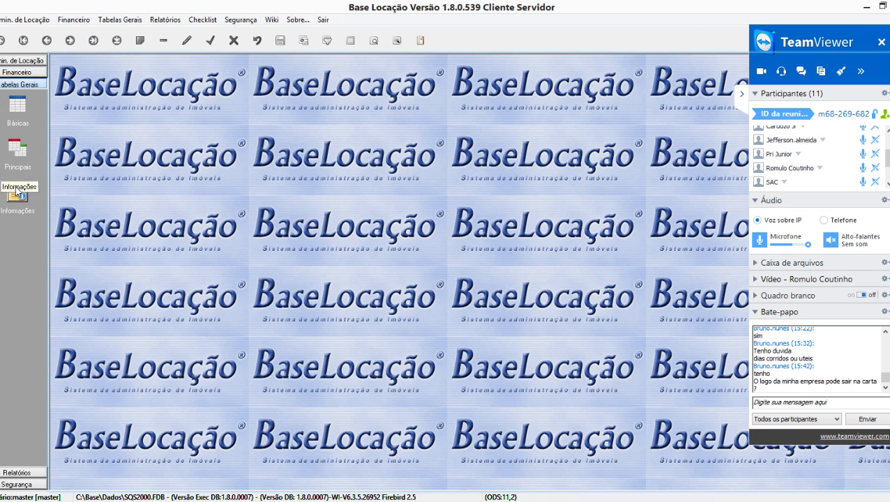
click(18, 193)
click(22, 146)
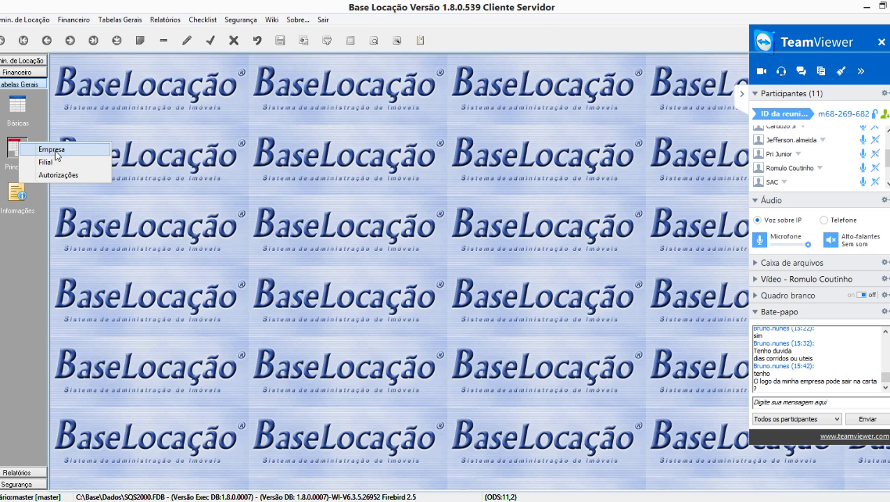
click(56, 152)
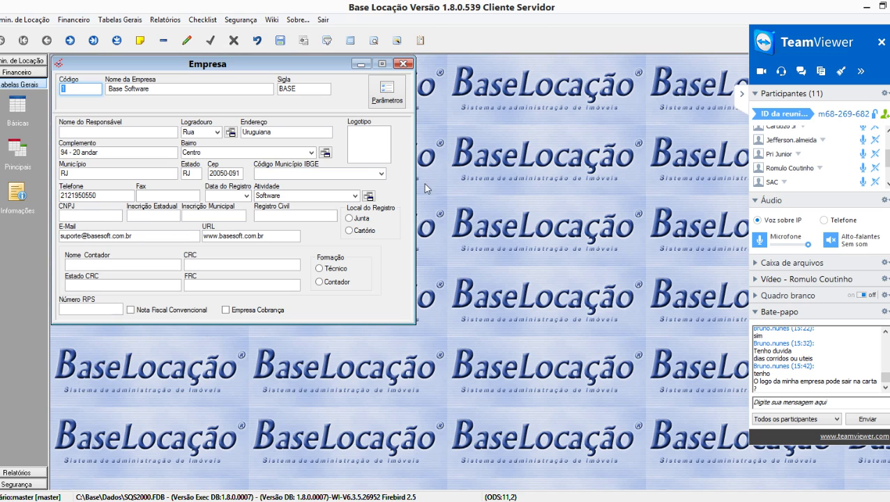
click(203, 90)
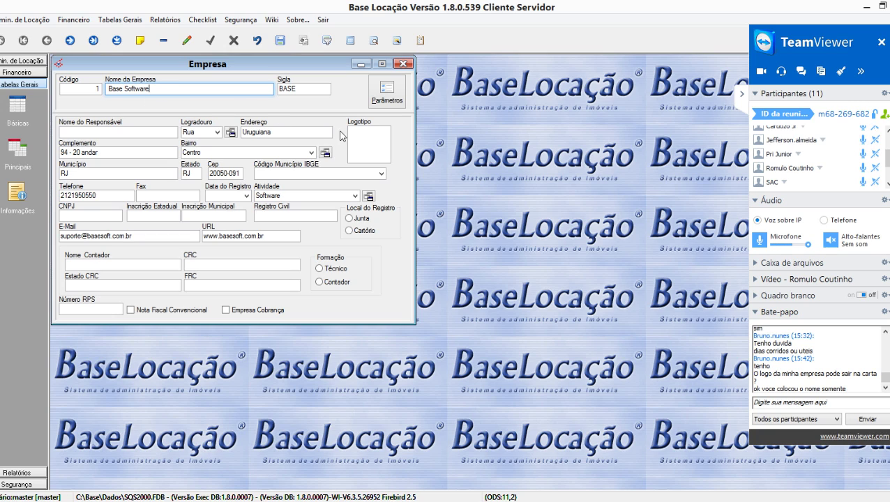
double_click(375, 158)
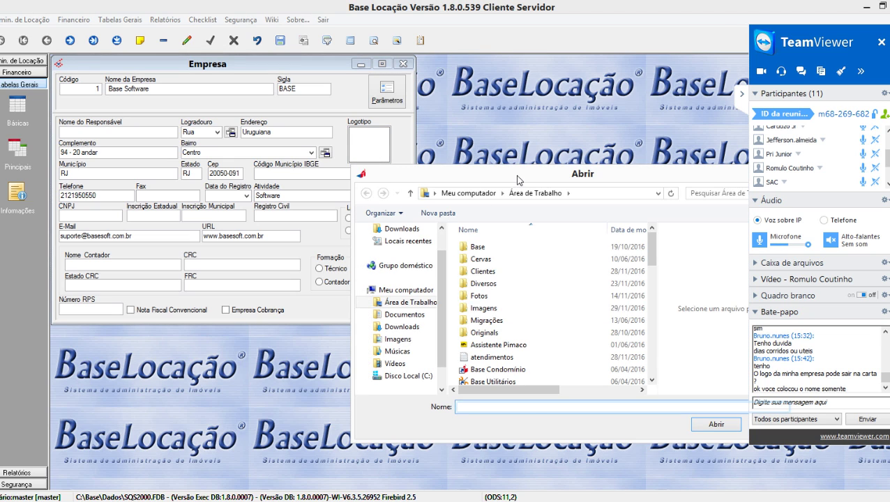
drag(518, 180, 315, 164)
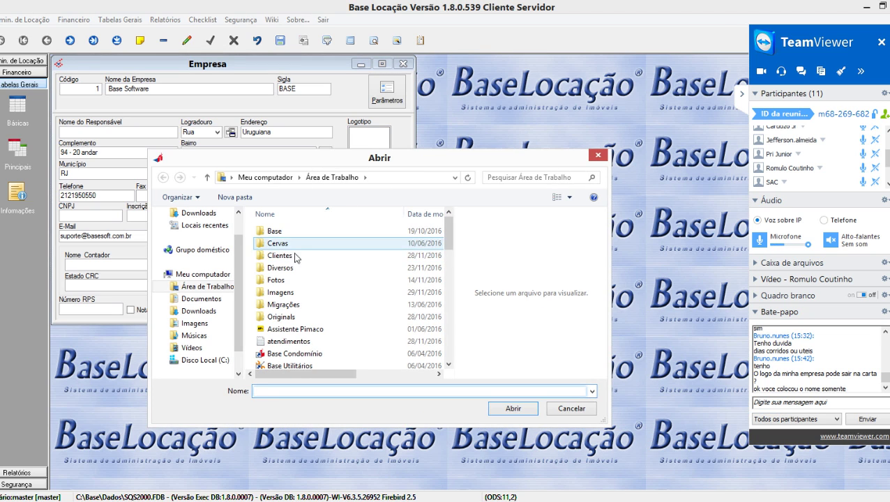
scroll(210, 265, up, 1)
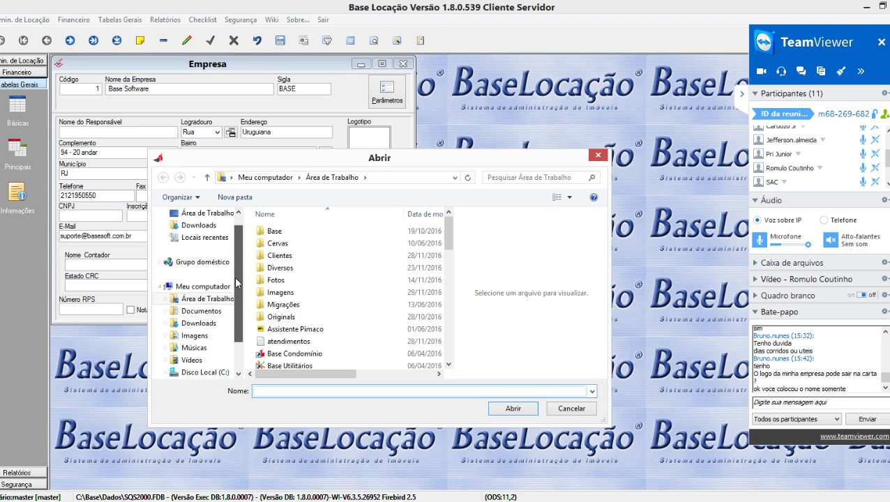
drag(236, 282, 236, 299)
click(224, 275)
click(282, 270)
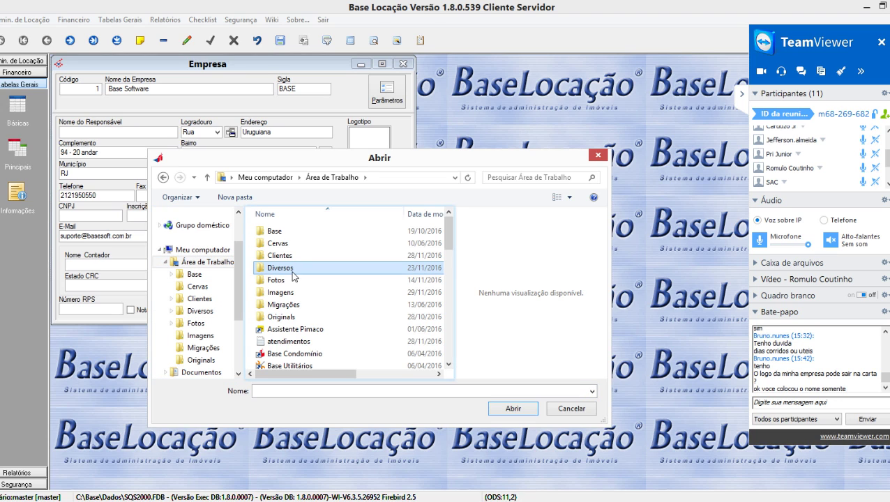
scroll(399, 320, down, 5)
click(300, 237)
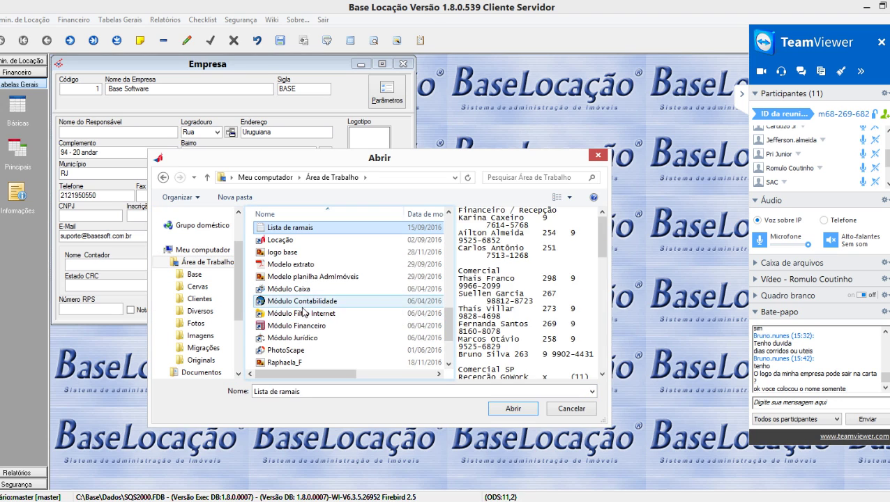
scroll(317, 300, down, 2)
click(276, 325)
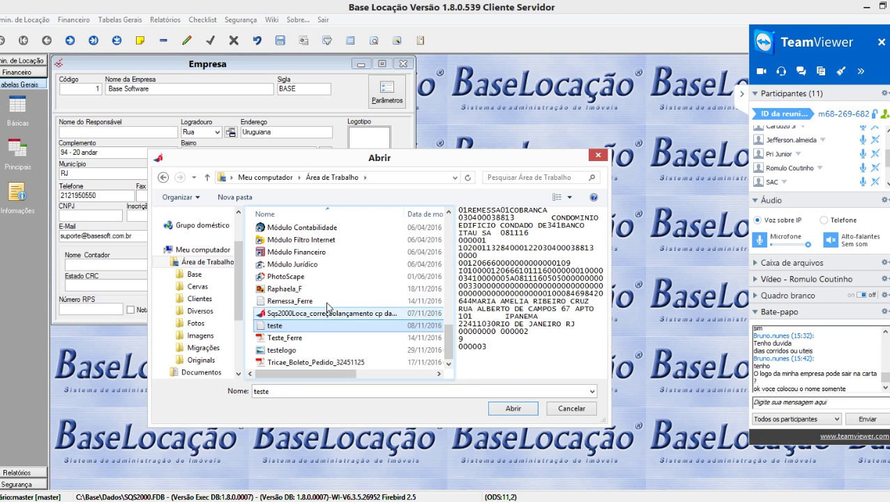
click(296, 350)
click(513, 407)
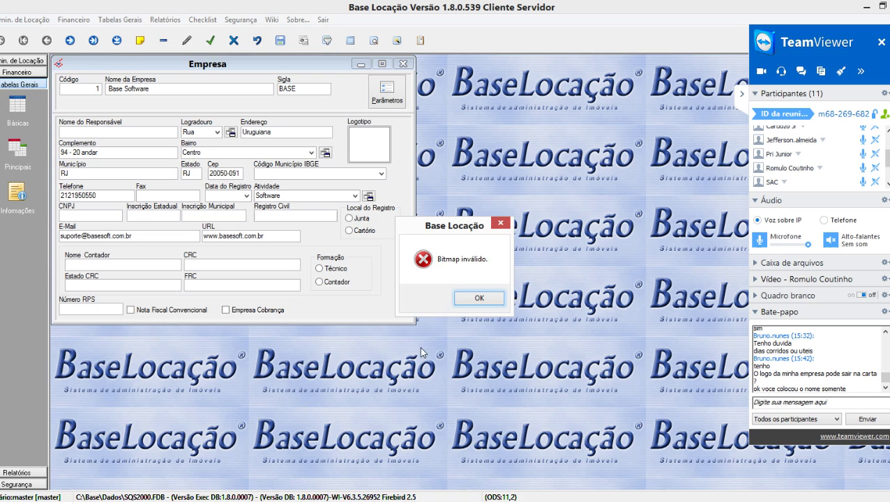
click(477, 299)
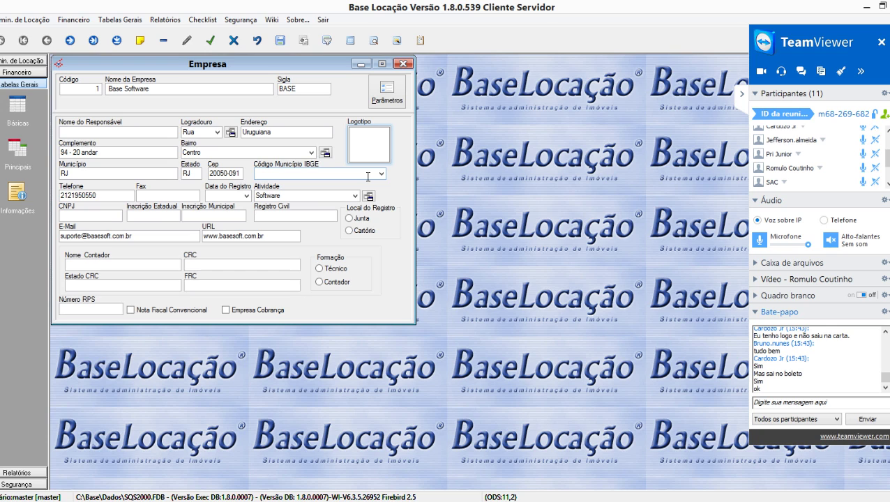
Step: Close the Empresa record and answer Não to 'Salvar Empresa ?'
click(409, 64)
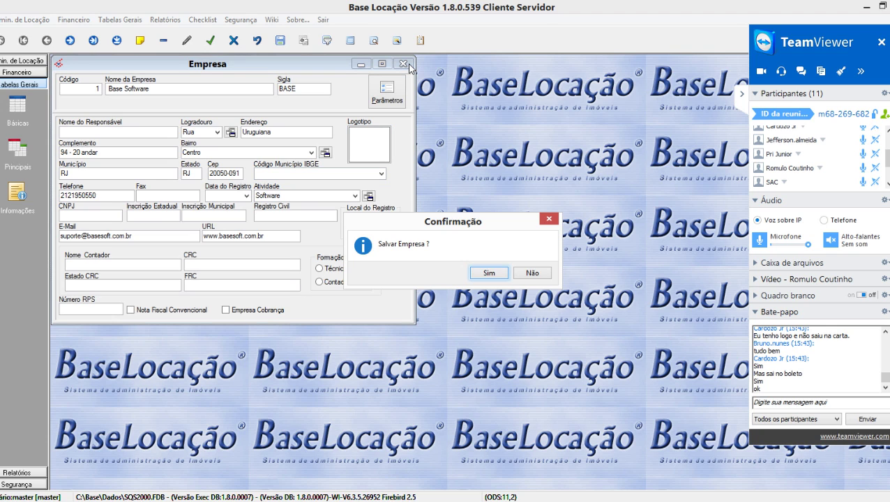
click(542, 273)
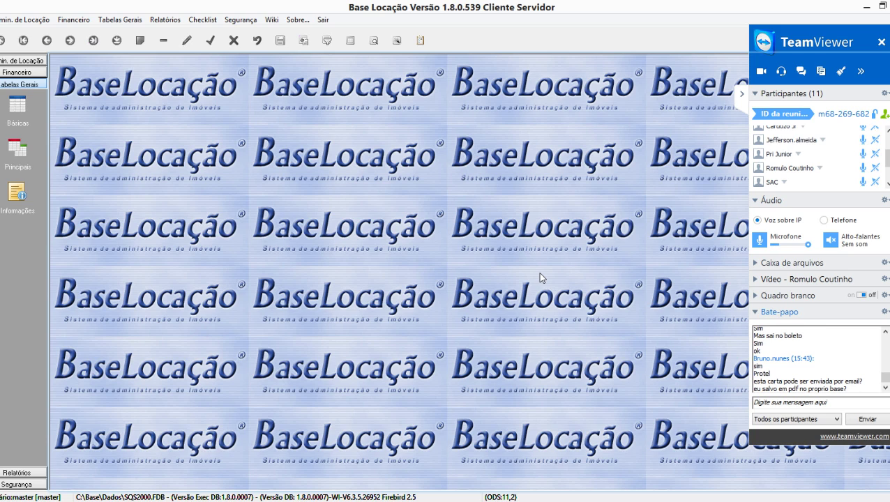
Step: Go to Financeiro > Devedores > Carta de Cobrança and preview the letter on screen
click(166, 19)
mouse_move(187, 59)
click(56, 85)
click(23, 61)
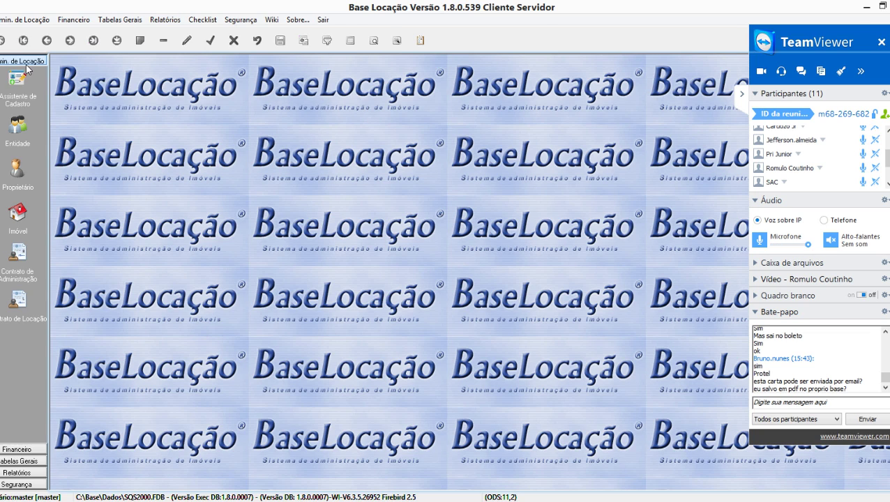
click(32, 449)
click(26, 321)
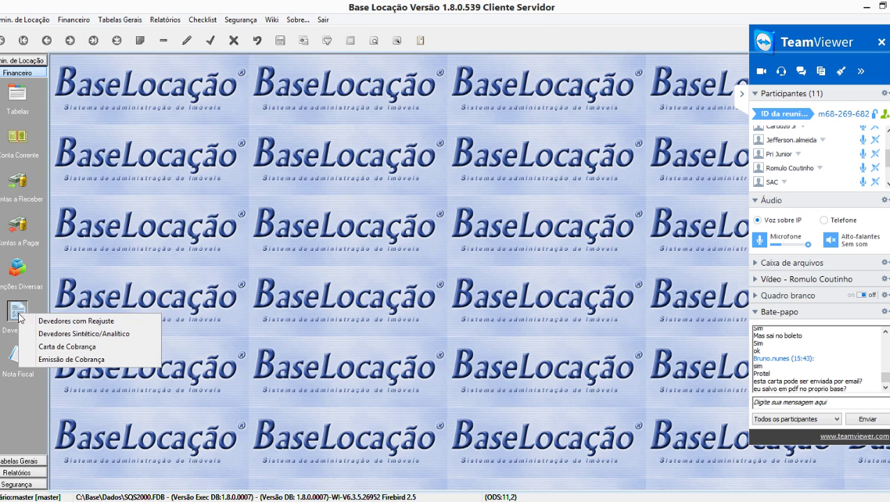
click(123, 362)
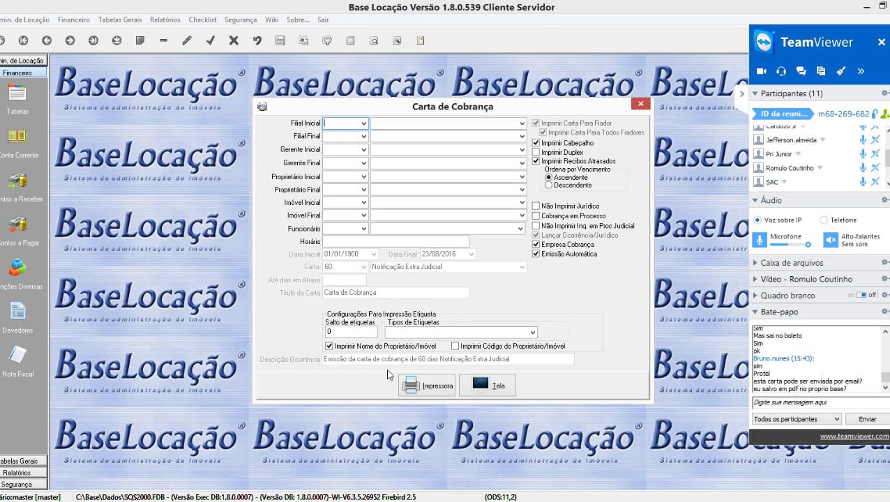
click(504, 388)
click(516, 394)
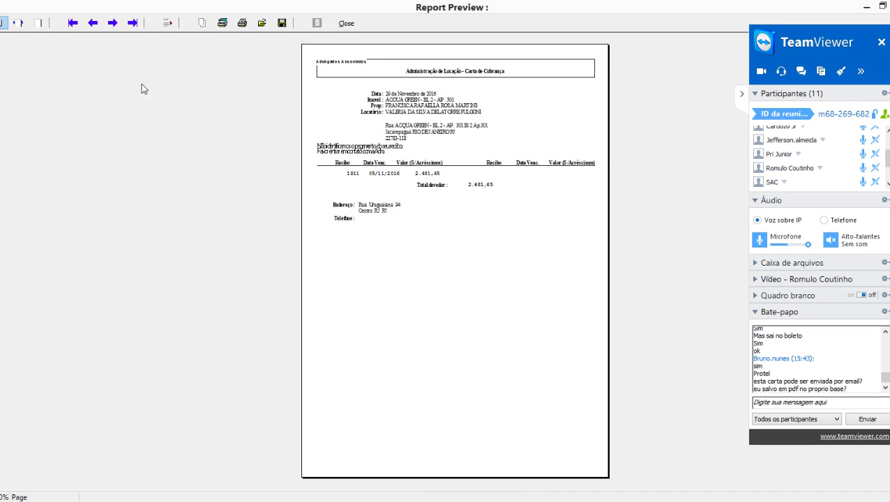
Step: Zoom the Carta de Cobrança preview to page width, showing receipt 1911 with a 2.481,65 total
click(21, 26)
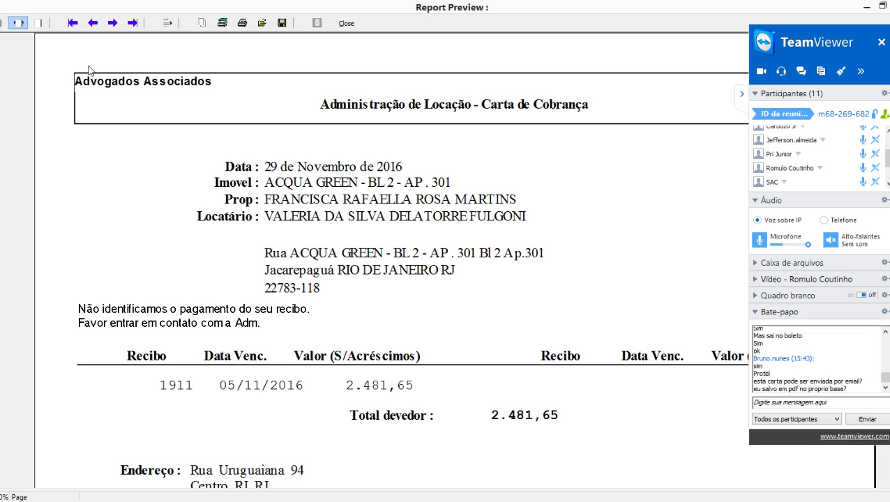
drag(791, 50, 803, 50)
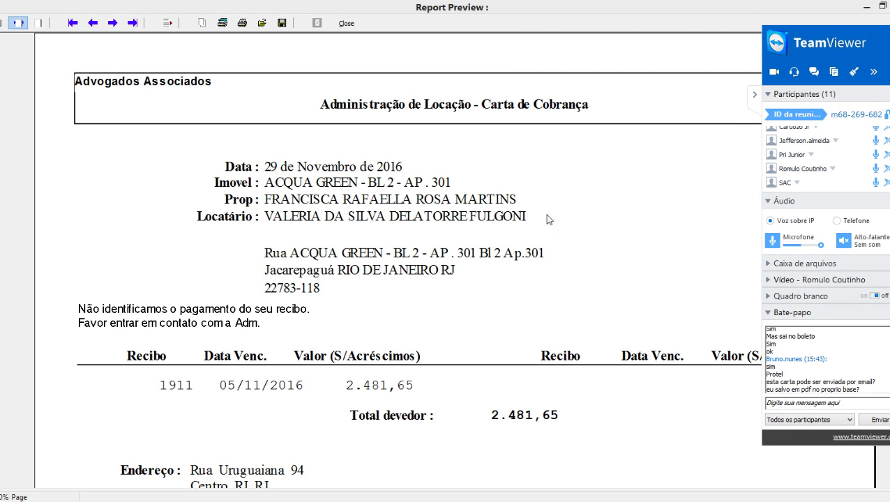
Step: Print the Carta de Cobrança letter preview to the PDF24 PDF printer
click(222, 23)
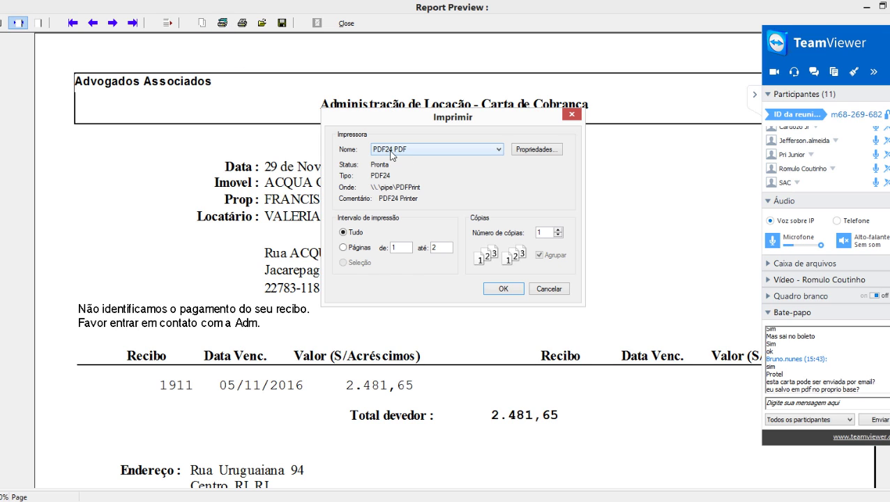
click(503, 289)
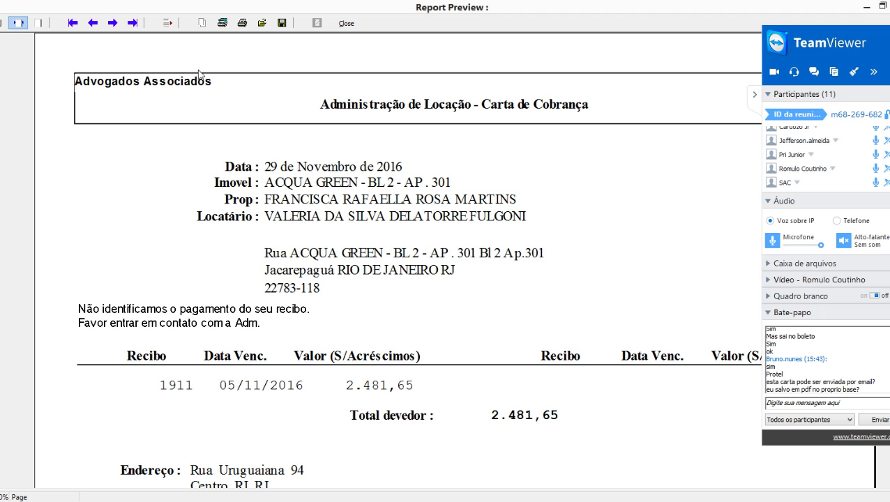
click(221, 23)
click(498, 151)
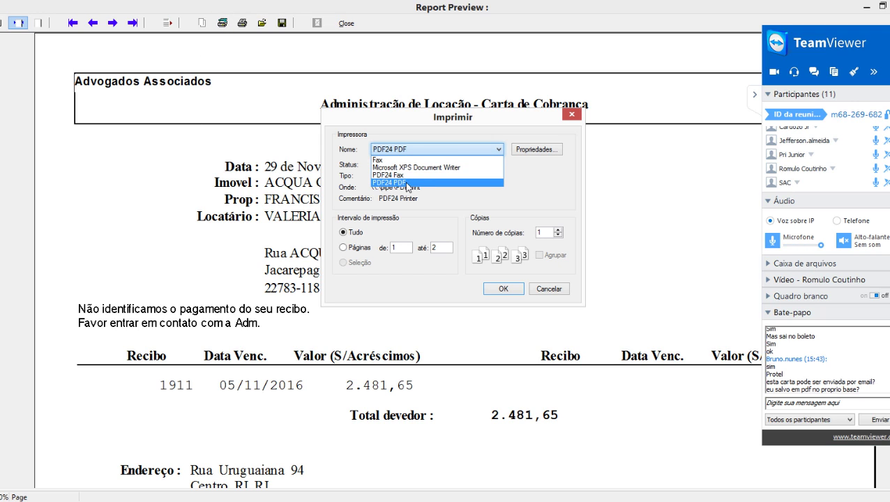
click(407, 183)
click(465, 151)
click(402, 184)
click(504, 288)
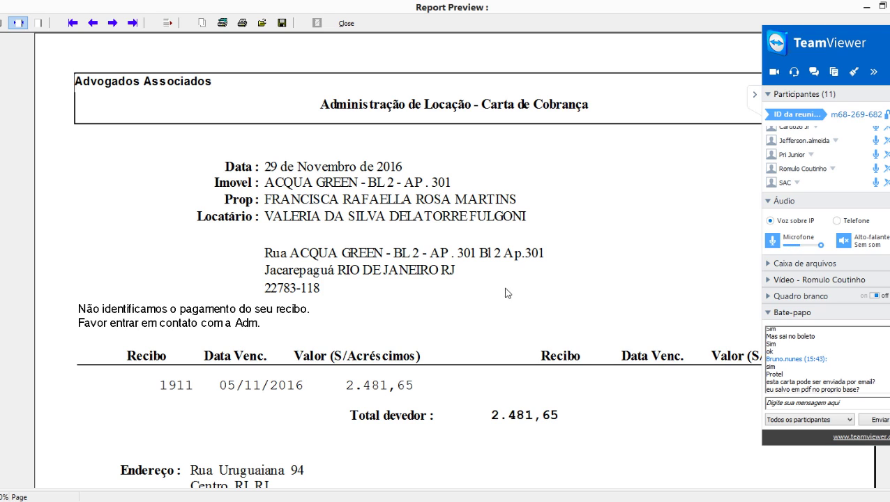
click(242, 23)
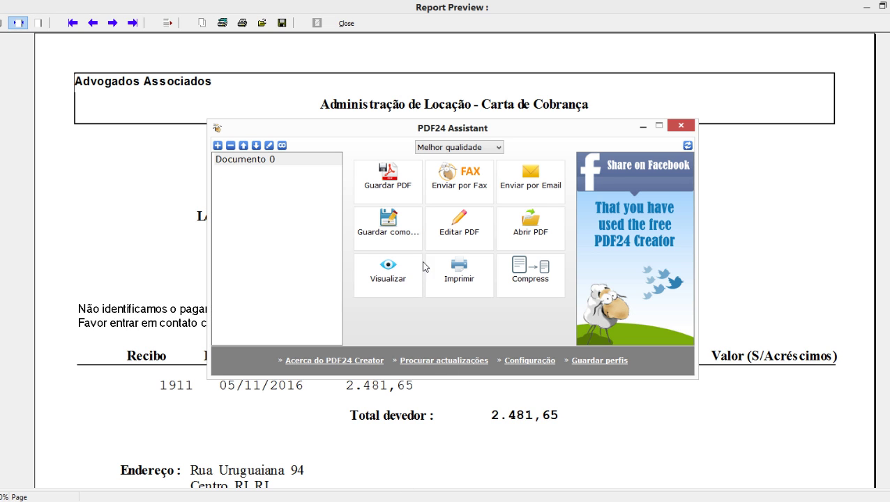
Step: Save the letter as the PDF 'Carta de Cob' in the desktop folder
click(379, 190)
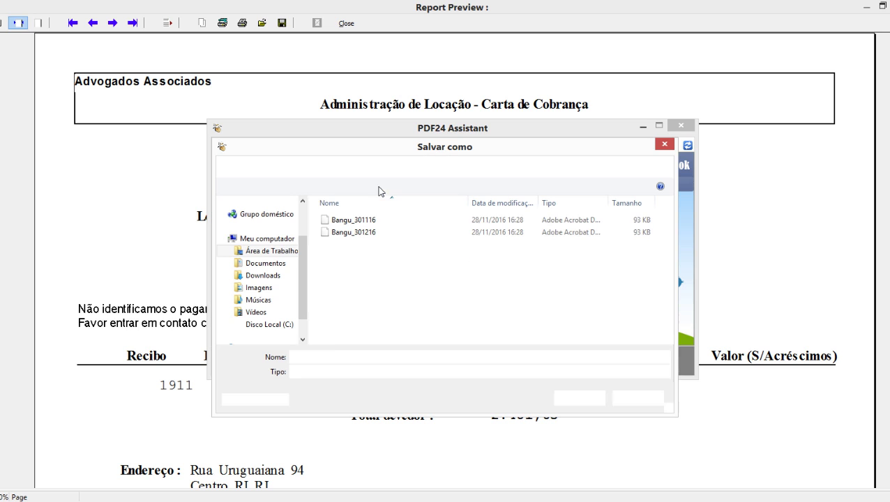
click(275, 251)
click(313, 358)
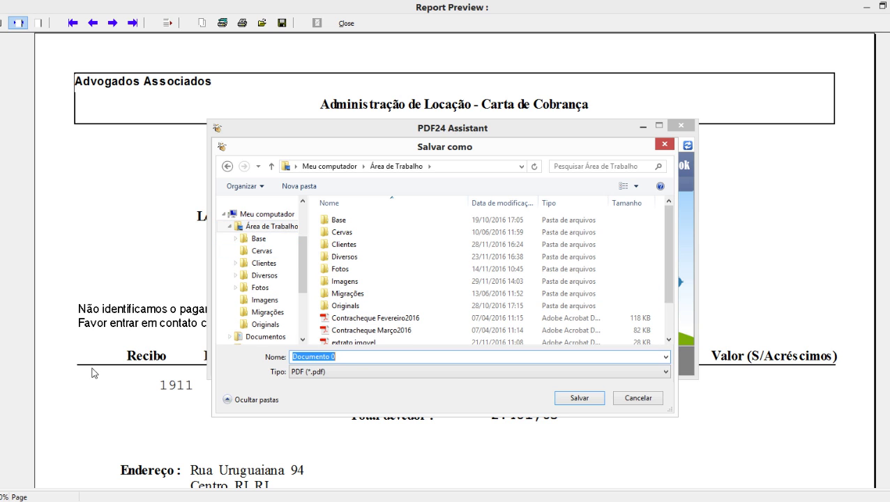
text(7Ca)
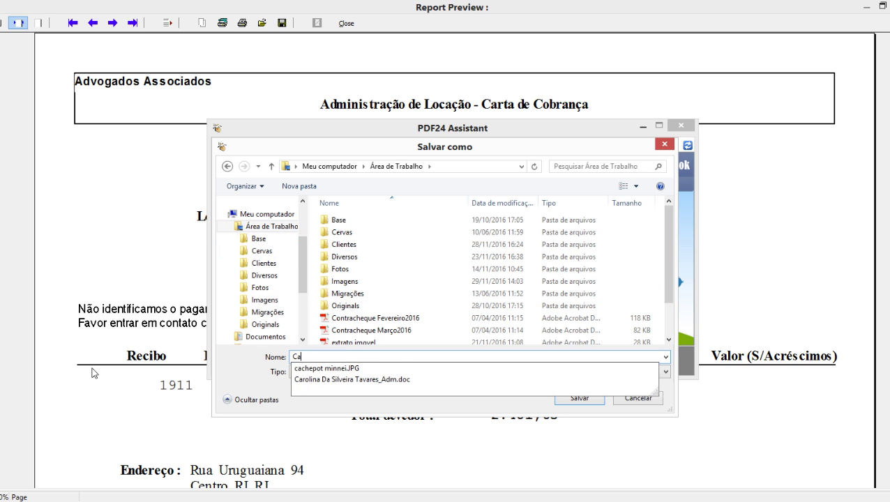
text(rta de Cor)
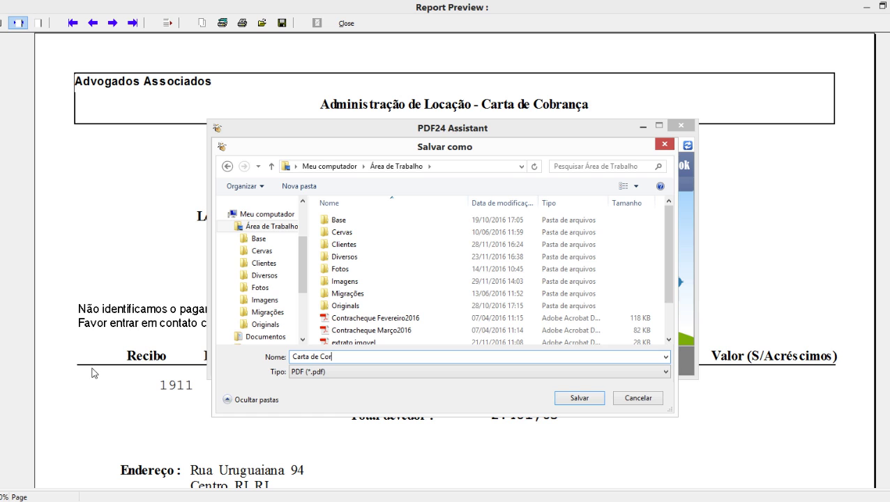
key(Return)
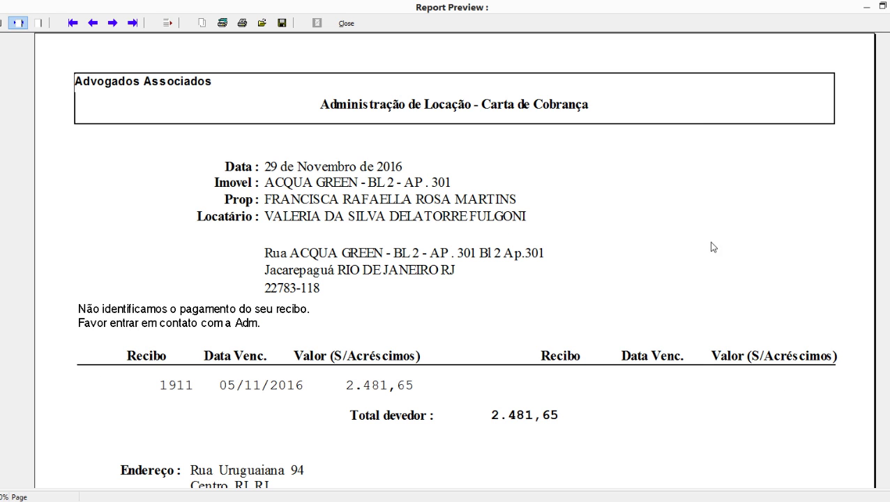
Step: Close the letter preview and Carta de Cobrança options, then minimize Base Locação
click(346, 23)
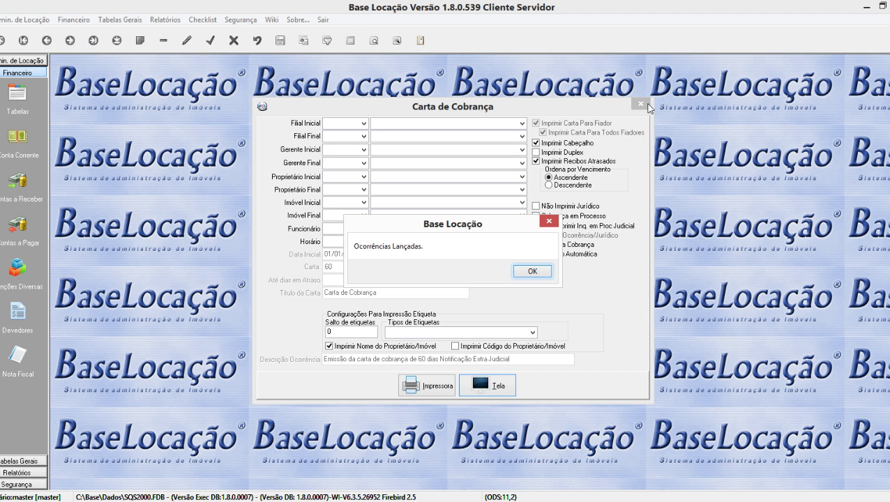
click(531, 271)
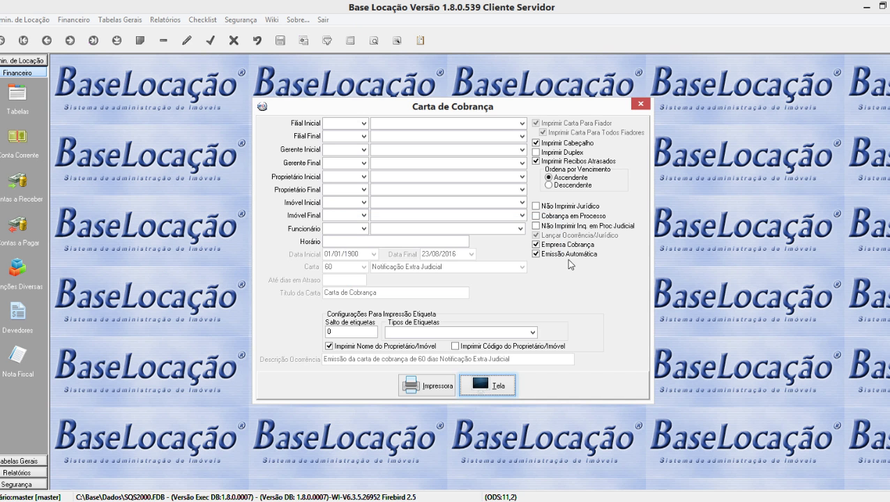
click(641, 103)
click(866, 7)
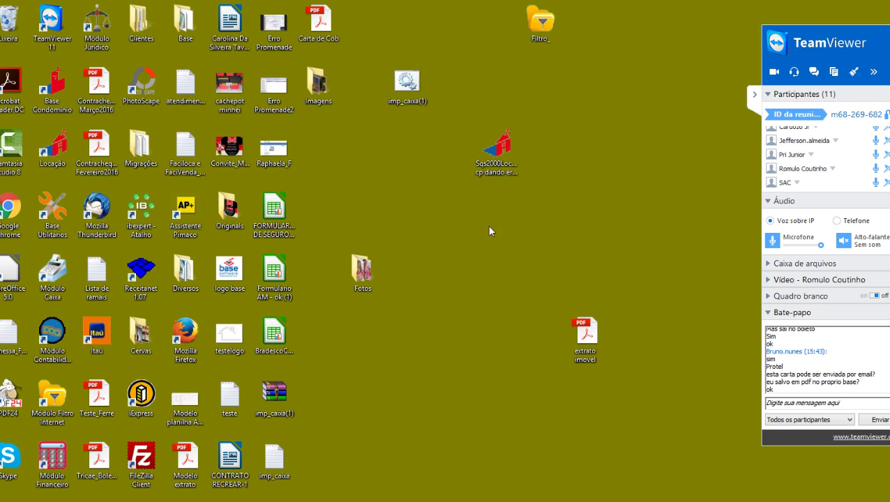
double_click(319, 29)
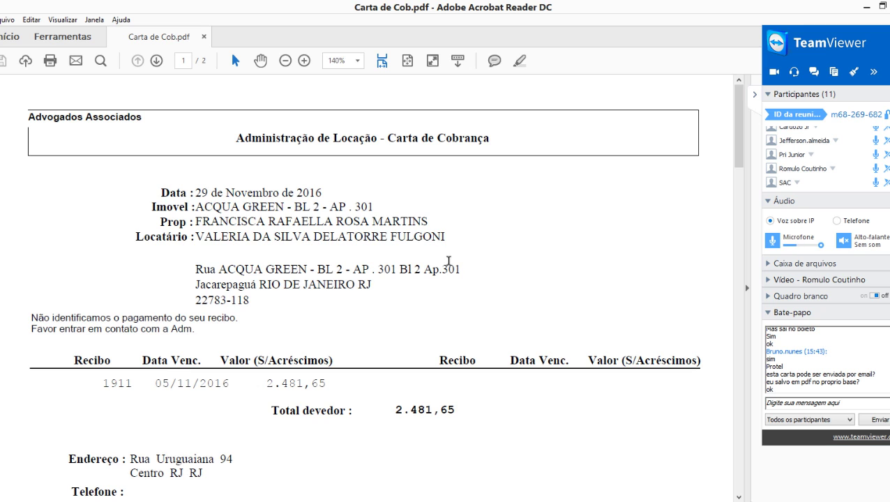
scroll(449, 265, down, 2)
scroll(449, 265, down, 3)
scroll(449, 264, up, 4)
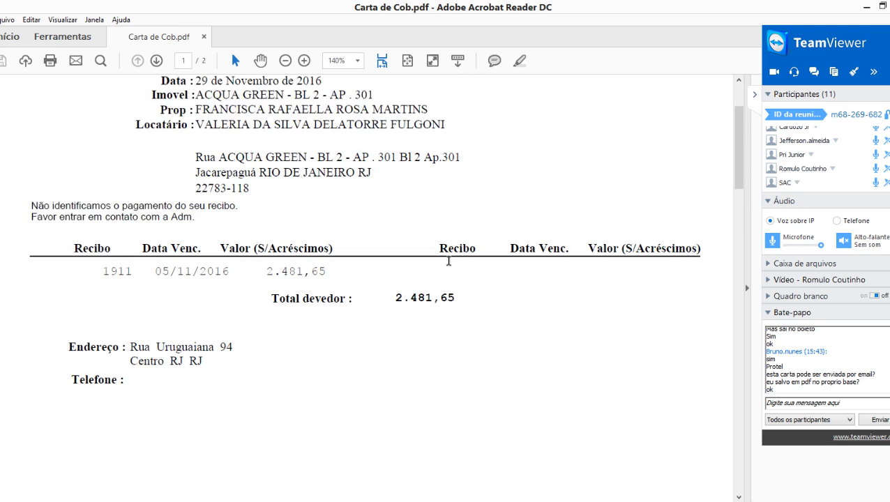
scroll(449, 265, up, 1)
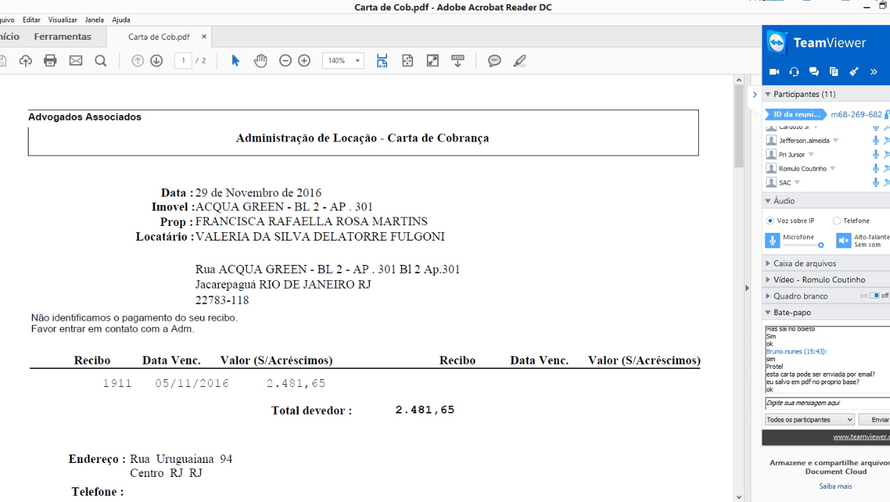
key(super+d)
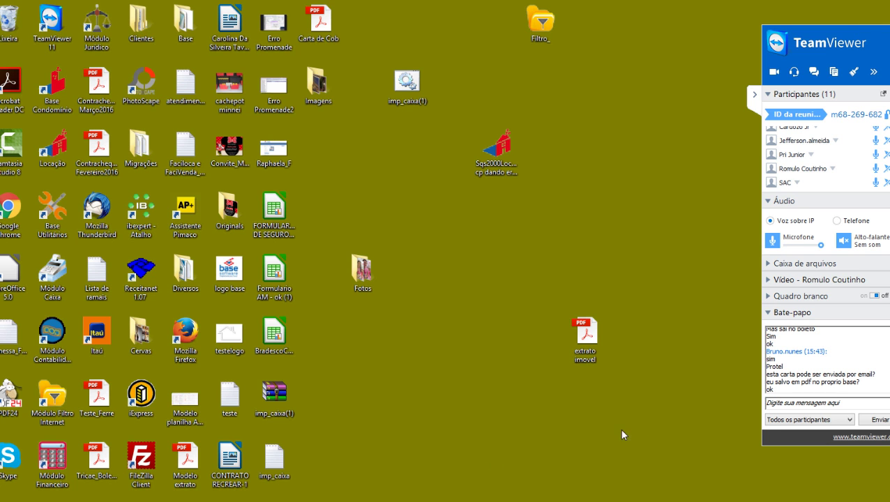
Step: Return to Base Locação and open Carta de Cobrança from the Devedores reports
key(alt+Tab)
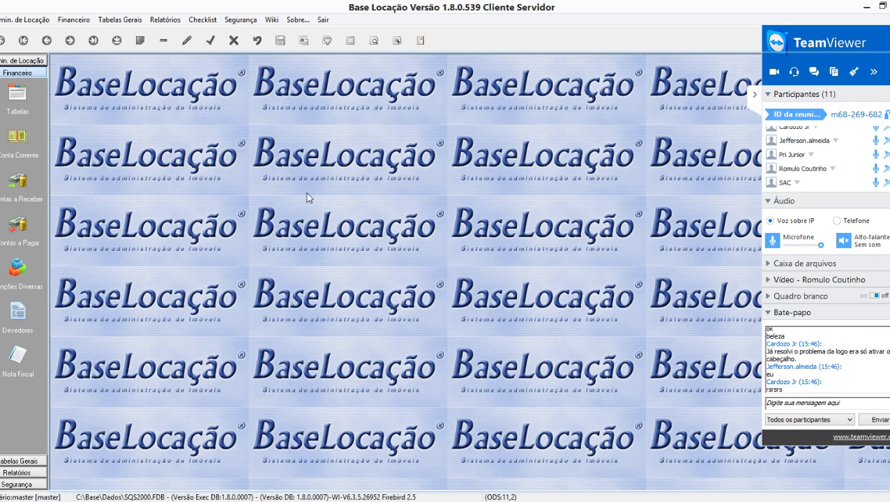
click(171, 21)
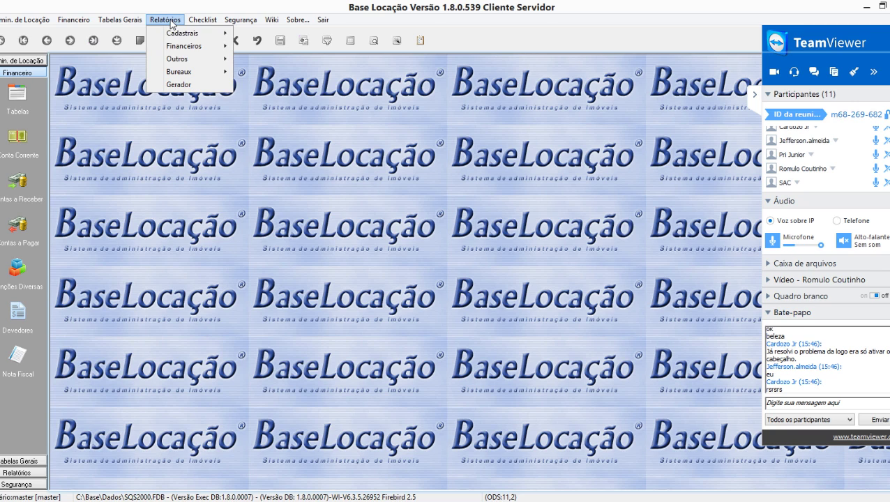
click(140, 149)
click(18, 311)
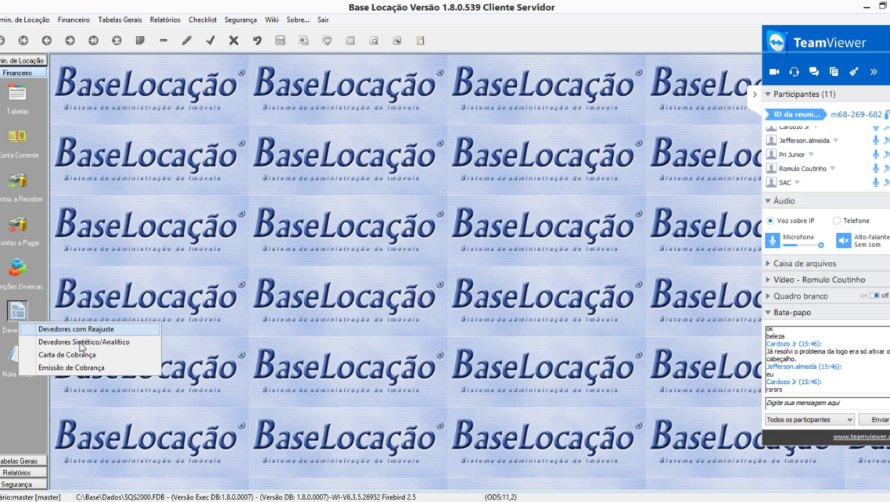
click(84, 368)
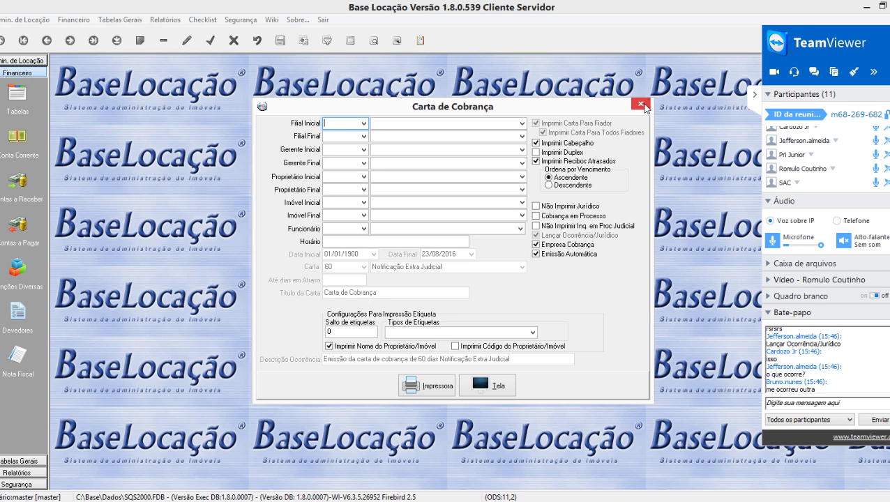
Step: Close the Carta de Cobrança options and the Imóvel form, then minimize Base Locação
click(640, 105)
click(32, 61)
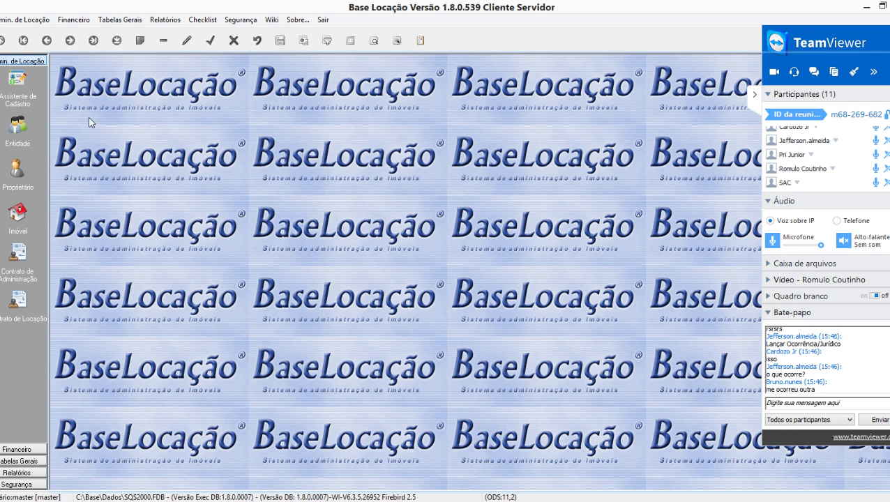
click(19, 211)
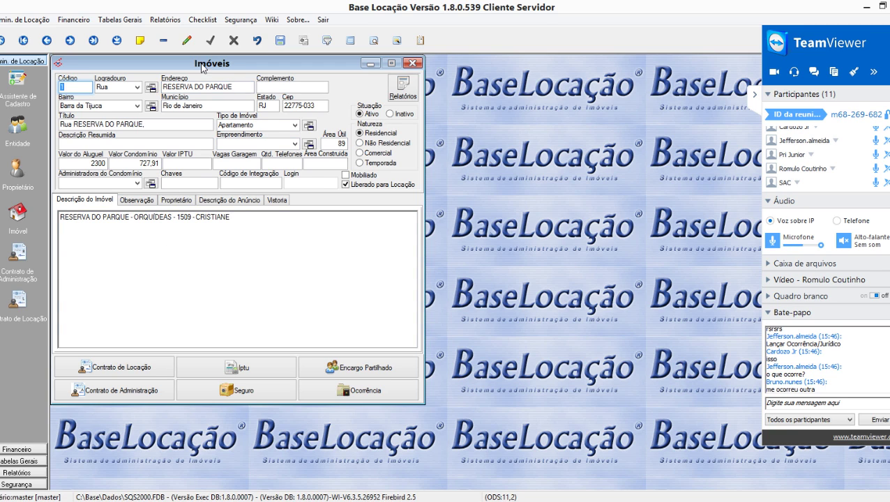
drag(202, 66, 251, 66)
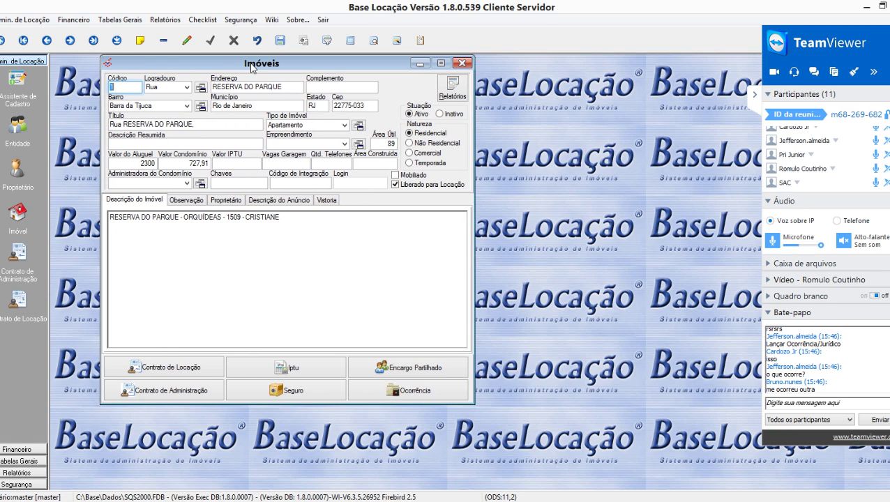
click(461, 63)
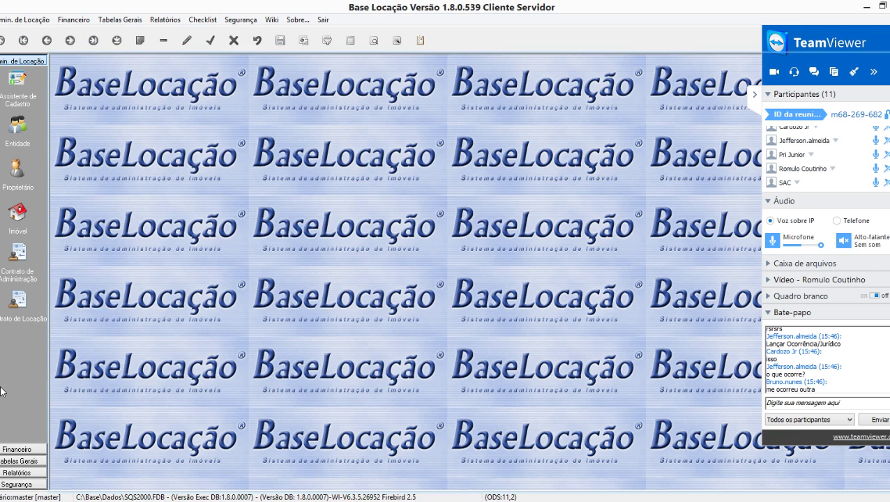
click(167, 20)
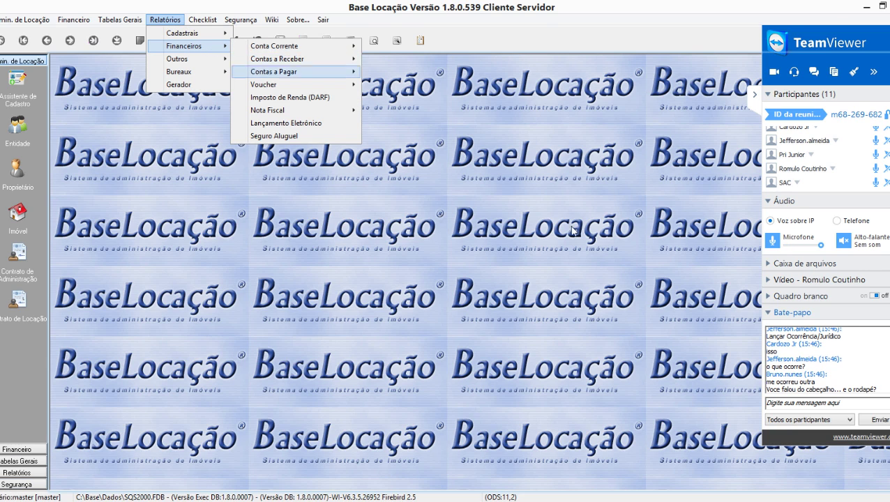
click(419, 67)
click(867, 8)
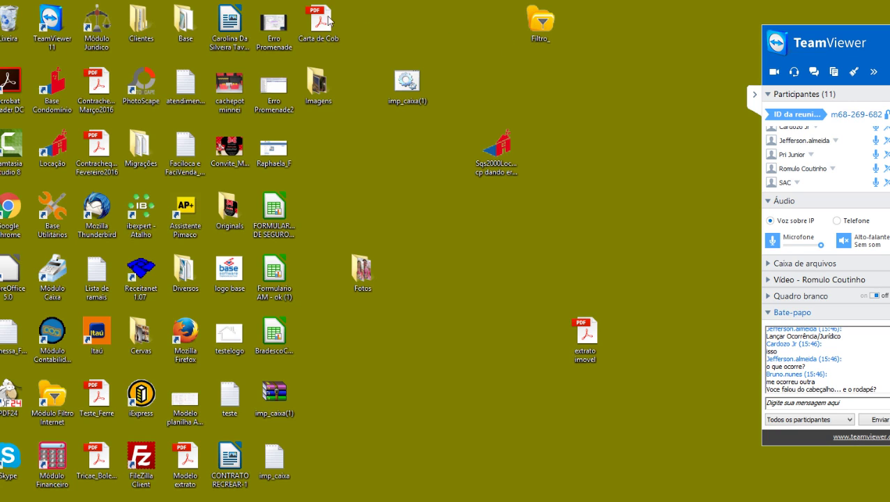
Step: Reopen Carta de Cob.pdf in Acrobat Reader, scroll through it, then minimize the reader
double_click(321, 21)
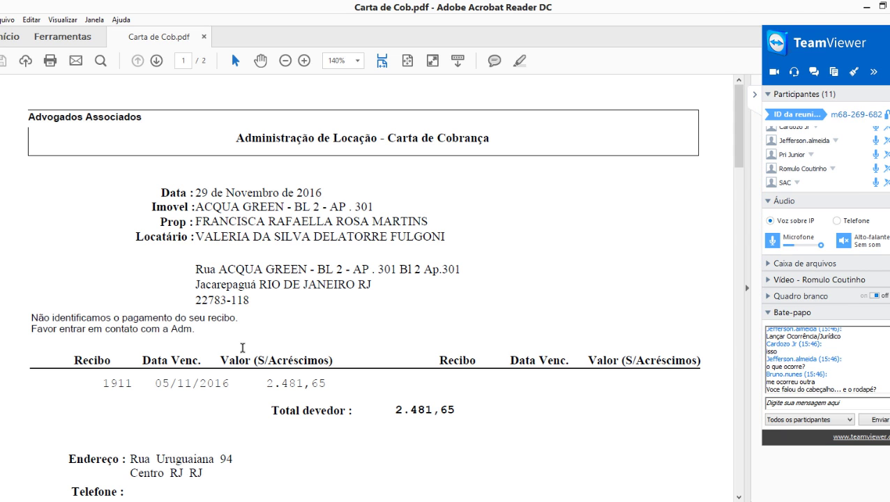
scroll(390, 405, down, 2)
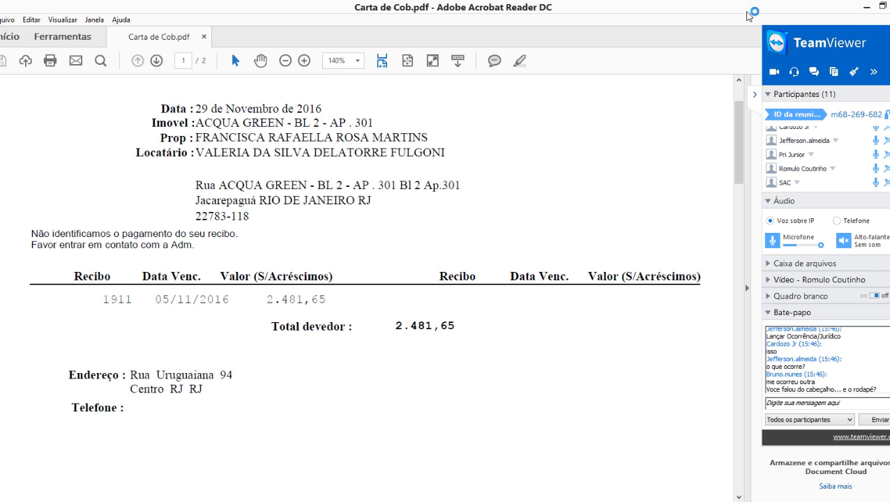
click(866, 6)
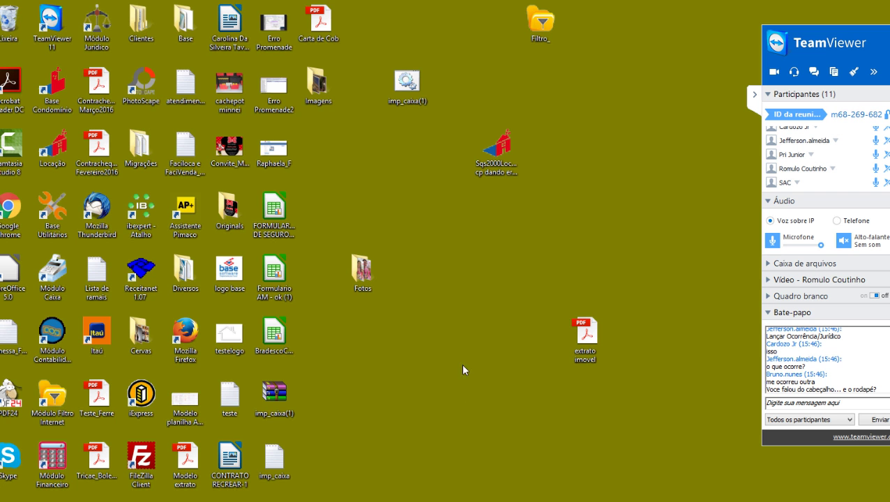
Step: Back in Base Locação, start an Imóveis address search for 'aqu', abandon it, and close the window
key(alt+Tab)
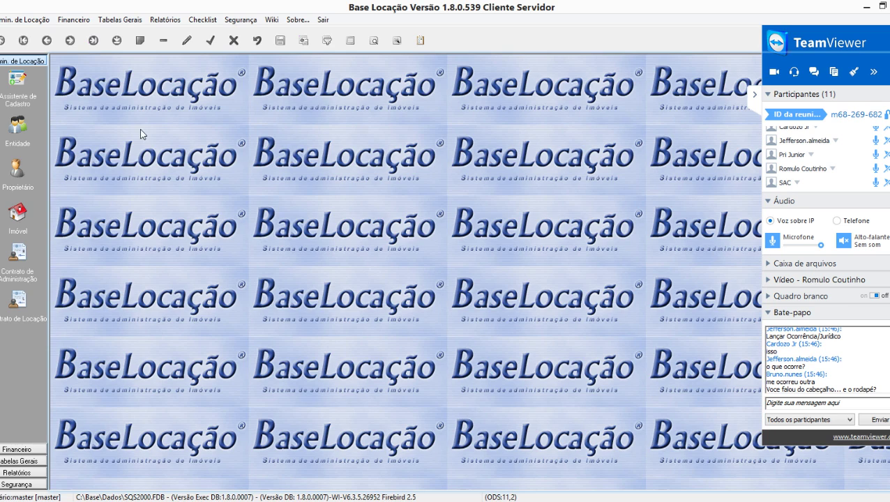
click(17, 213)
click(326, 40)
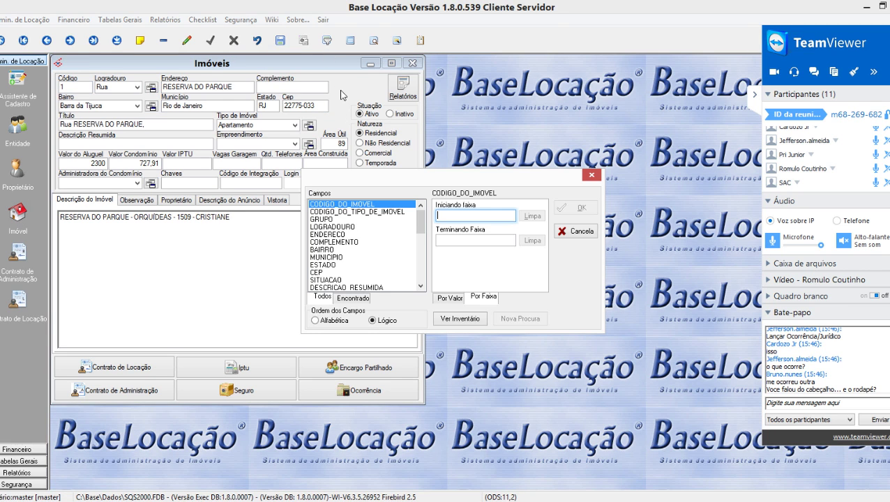
click(338, 235)
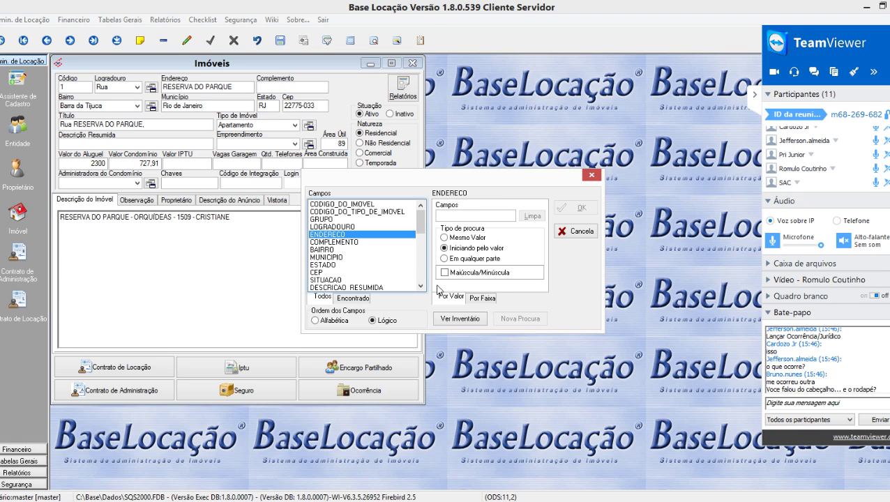
click(443, 259)
click(454, 216)
text(aqu)
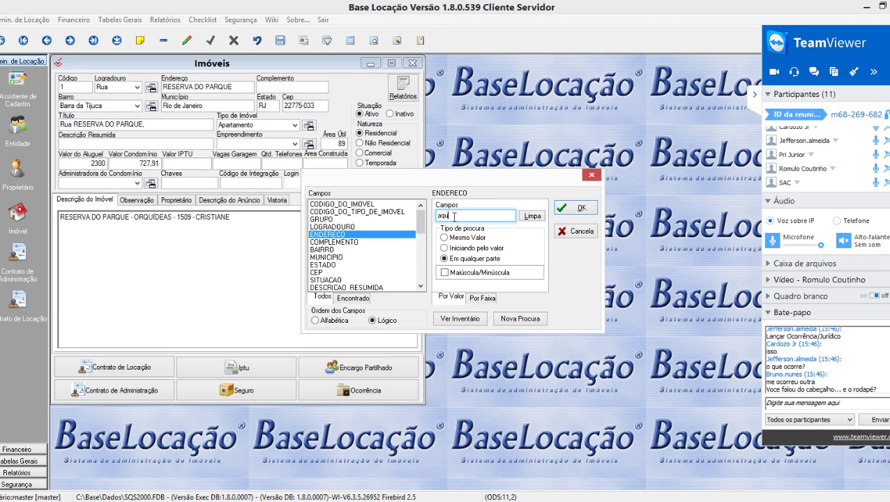
key(Return)
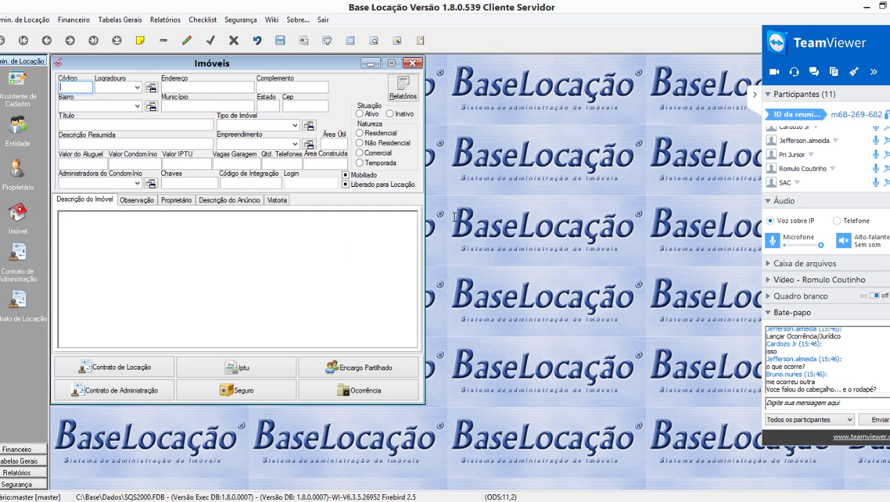
click(413, 63)
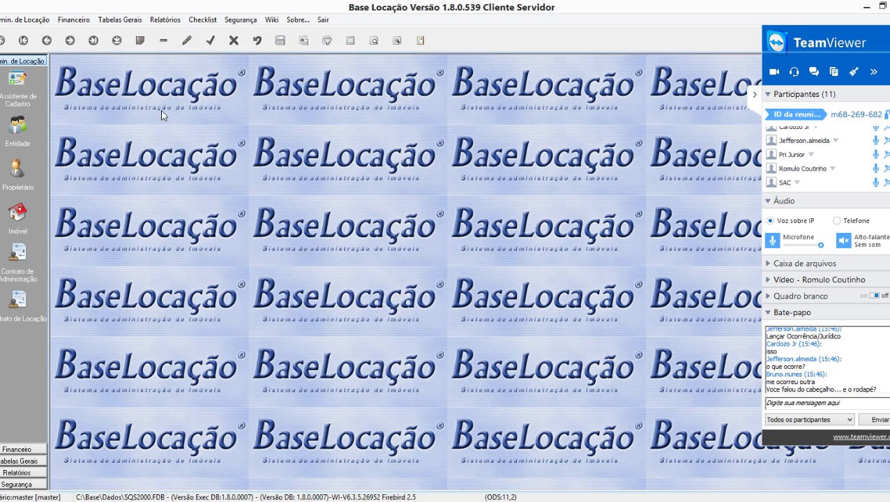
Step: Open Financeiro > Devedores > Carta de Cobrança and preview the letters on screen, closing the empty preview
click(21, 448)
click(20, 308)
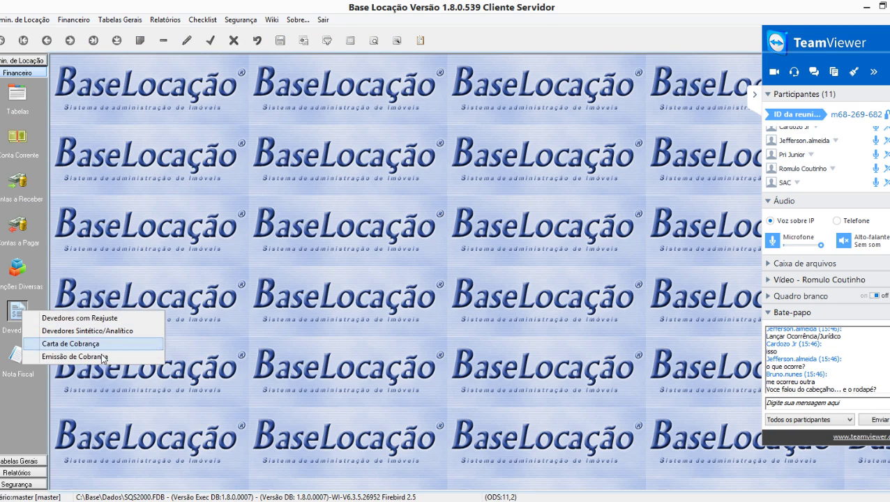
click(70, 343)
click(486, 389)
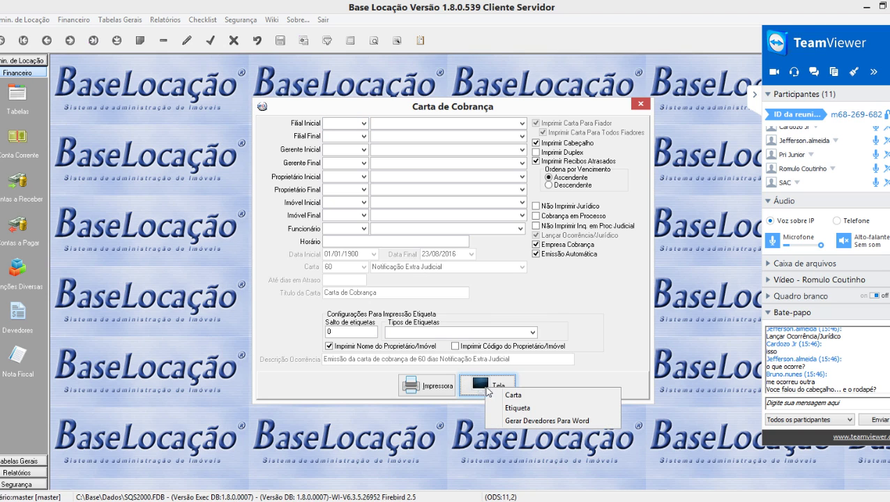
click(516, 395)
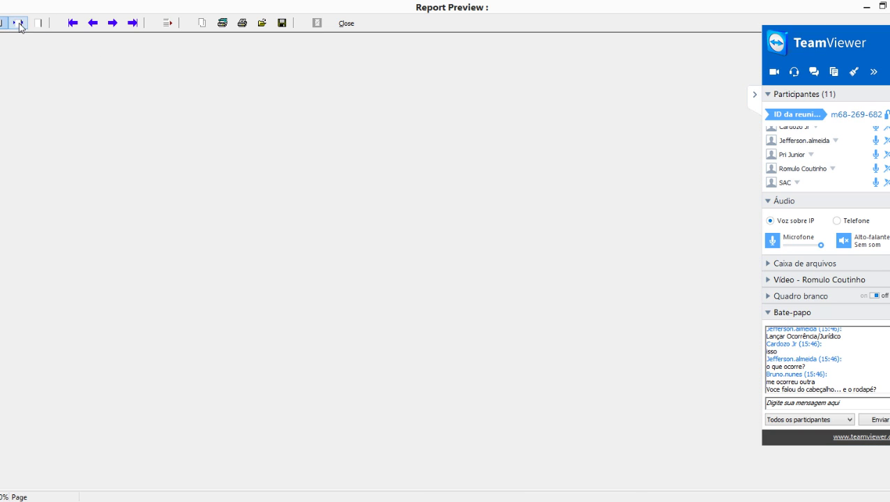
click(348, 25)
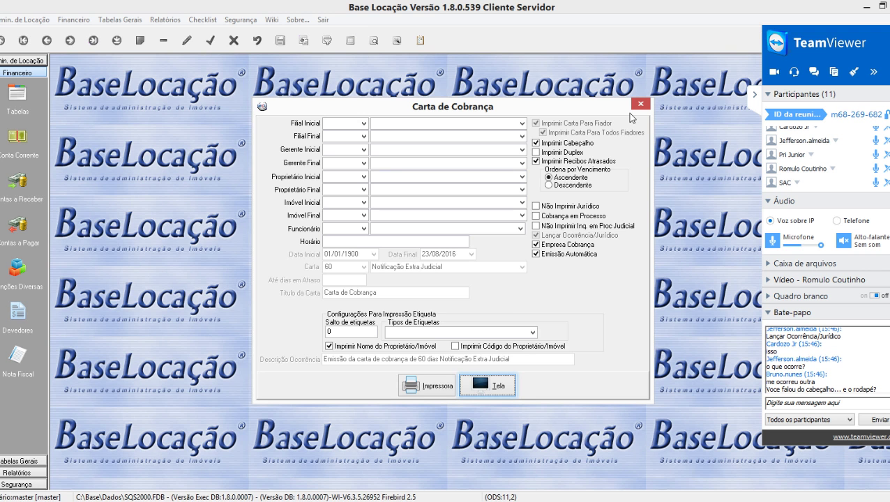
Step: With Emissão Automática off, preview the letter at page width, then close it and return to Admin. de Locação
click(540, 255)
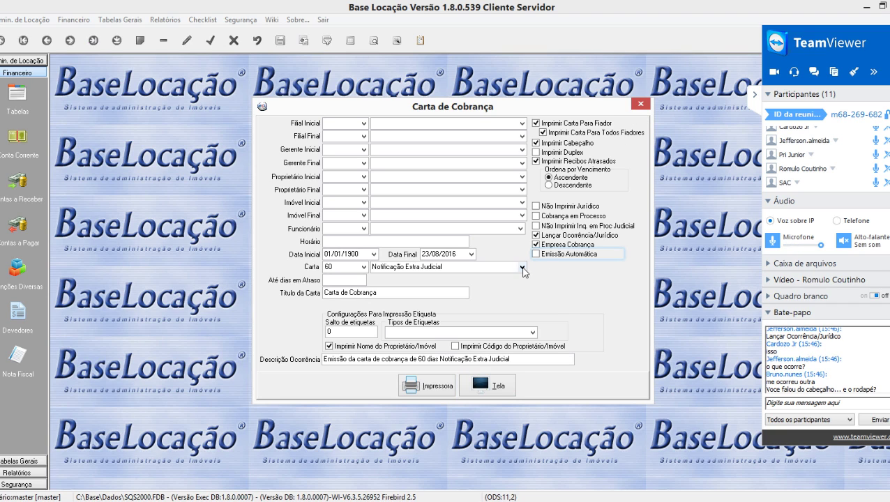
click(488, 387)
click(505, 395)
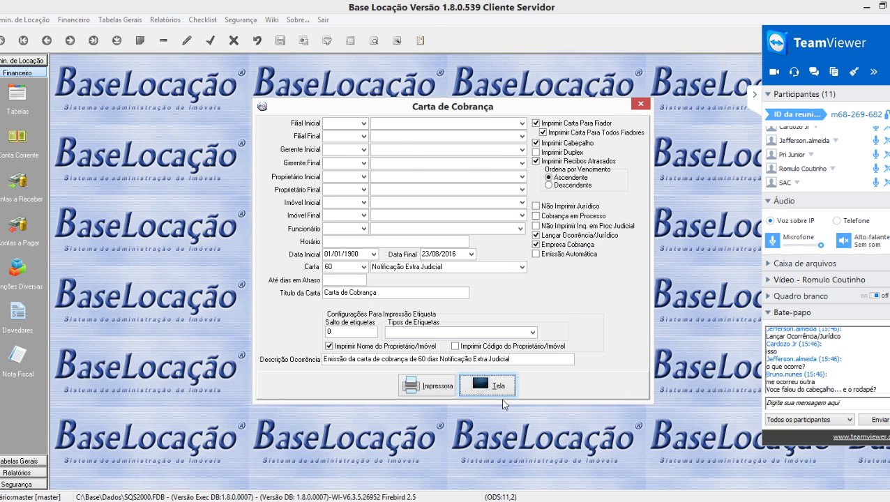
click(17, 23)
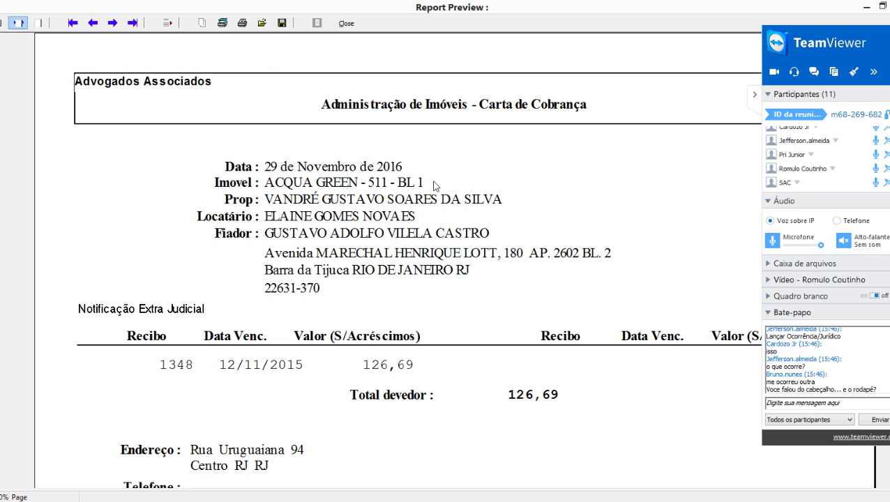
scroll(490, 188, down, 3)
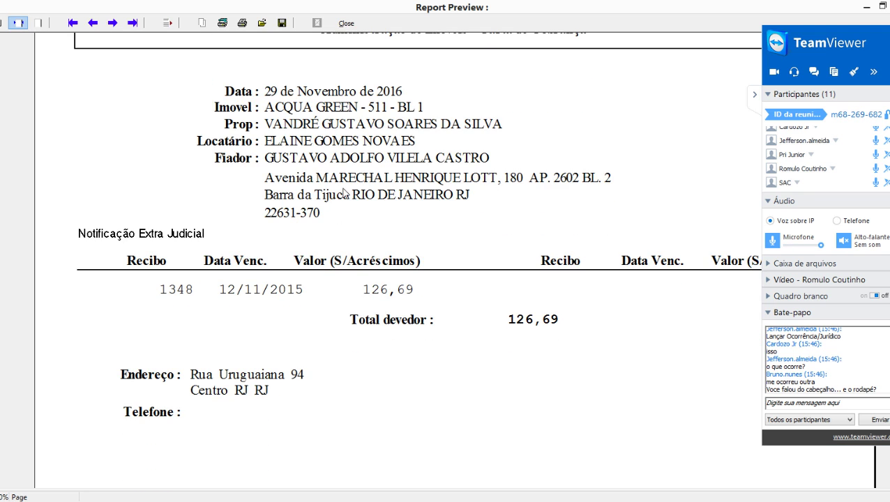
click(347, 24)
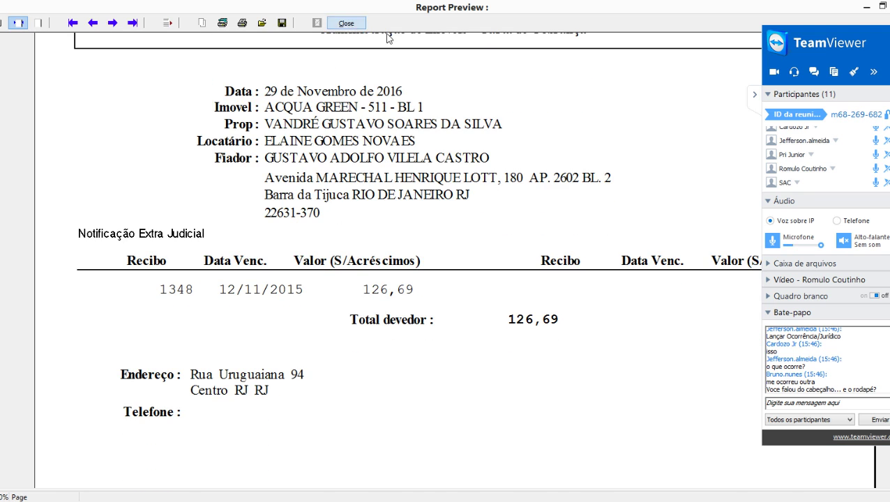
click(640, 104)
click(18, 62)
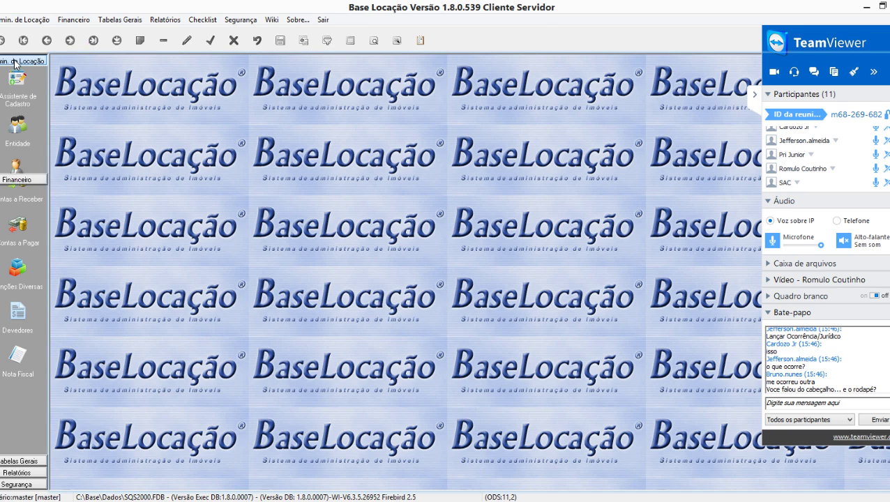
Step: Search Imóvel records by address, anywhere in the field, for 'adqua'
click(20, 225)
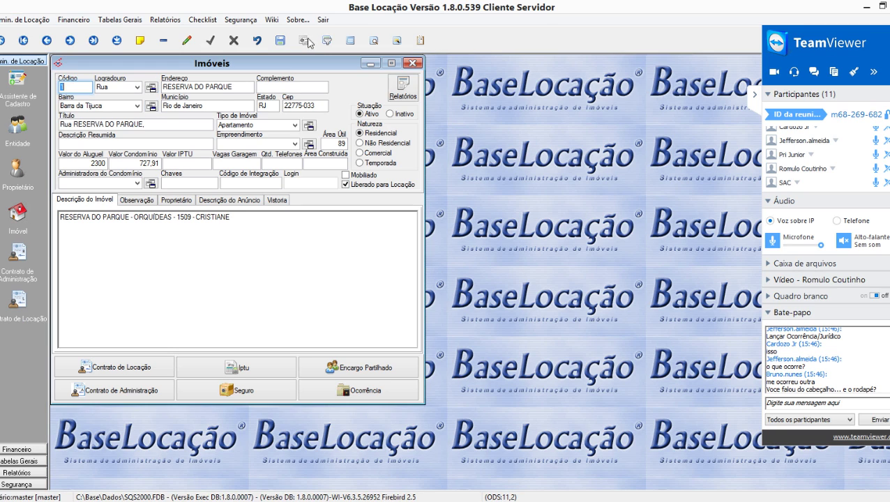
key(F3)
click(338, 234)
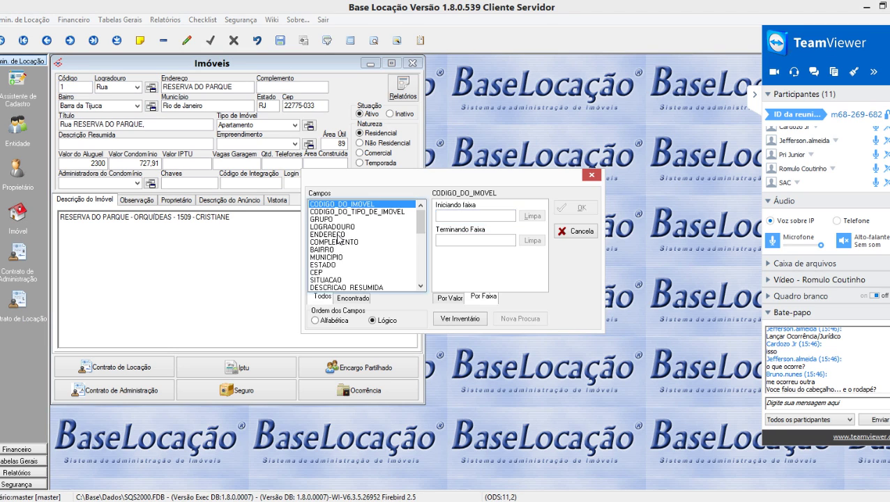
click(452, 259)
click(446, 216)
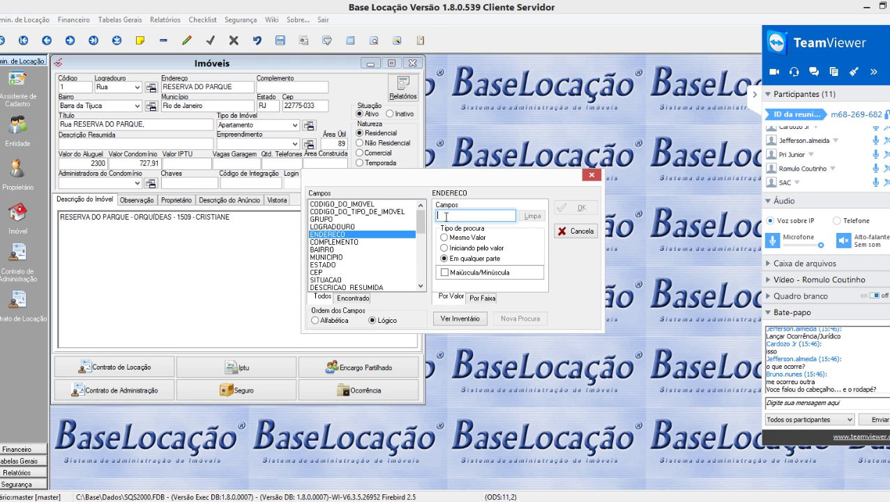
text(ad)
text(qua)
key(Return)
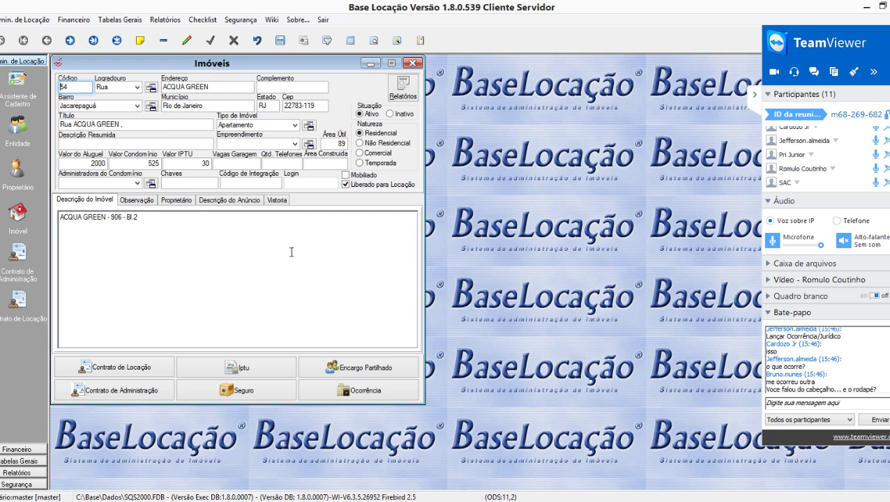
Step: Check the Ocorrência lists of ACQUA GREEN 906 and the next match, BL 2 AP 301
click(361, 391)
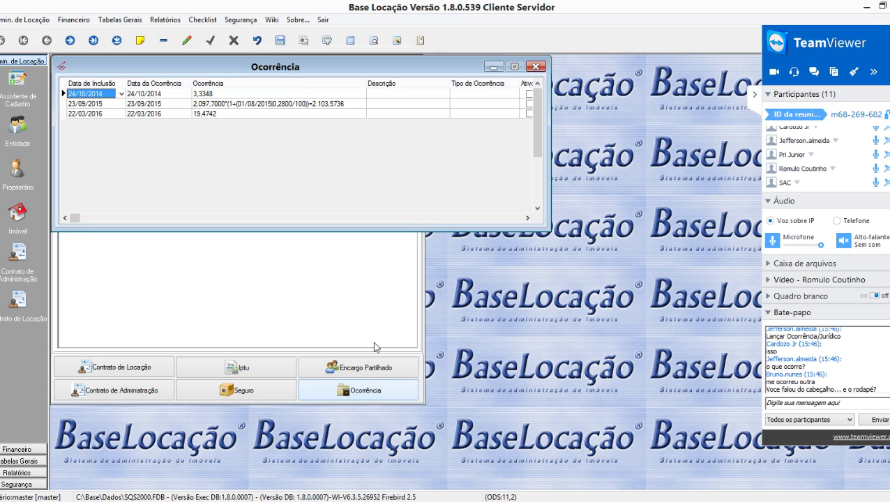
click(536, 67)
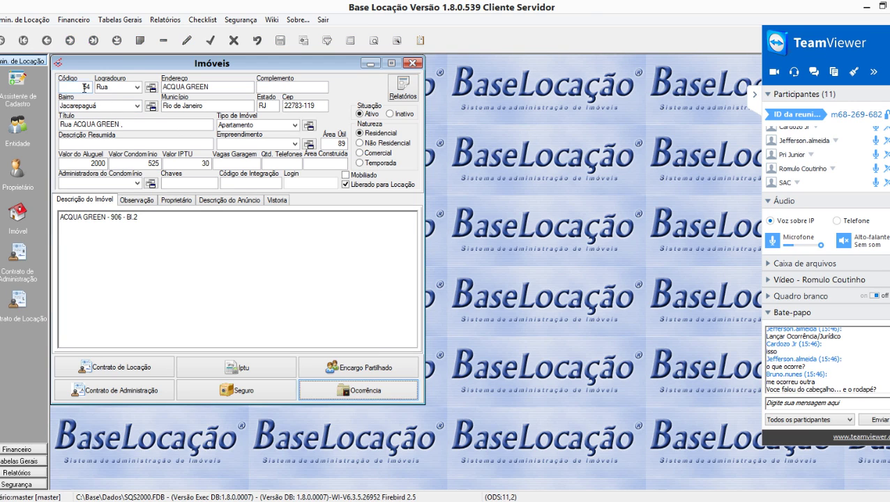
click(73, 42)
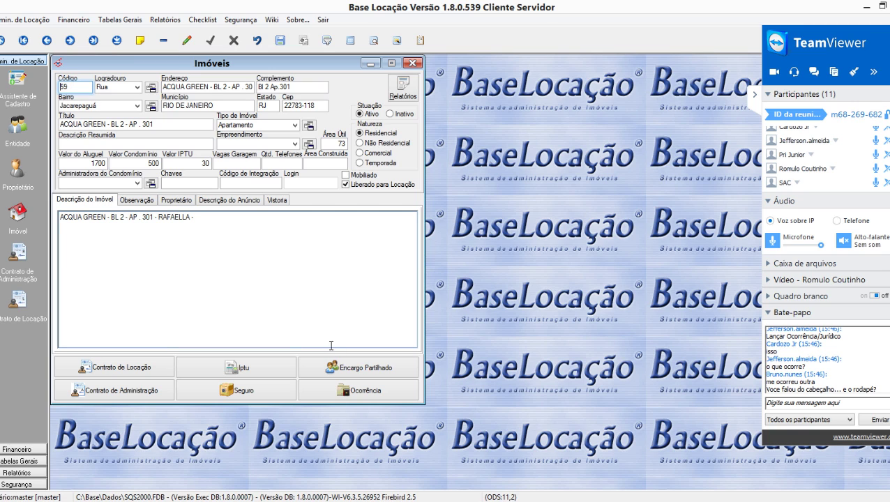
click(365, 394)
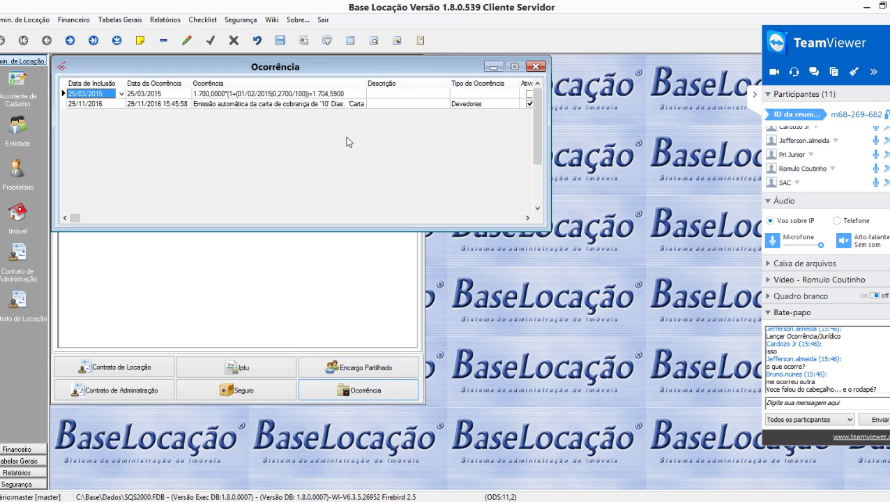
drag(403, 76, 484, 167)
click(621, 163)
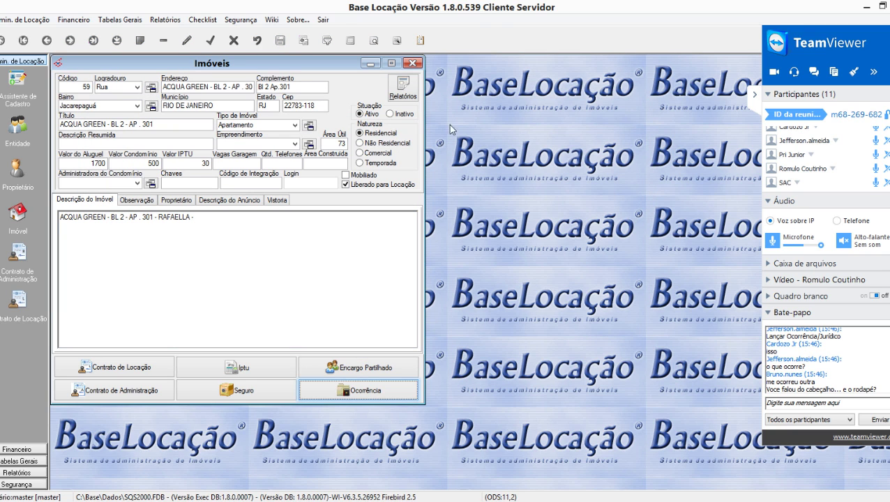
Step: Open the property's Ocorrência list and inspect the 29/11/2016 row, widening the Data da Ocorrência column
click(358, 392)
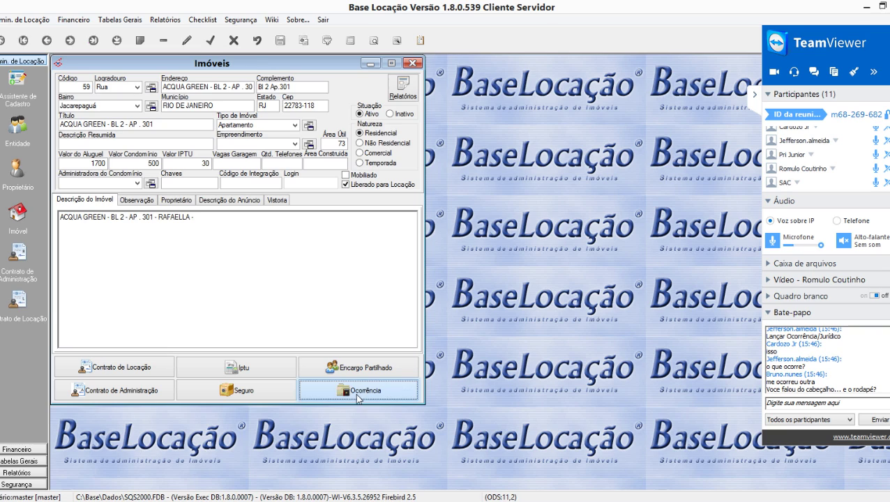
click(83, 104)
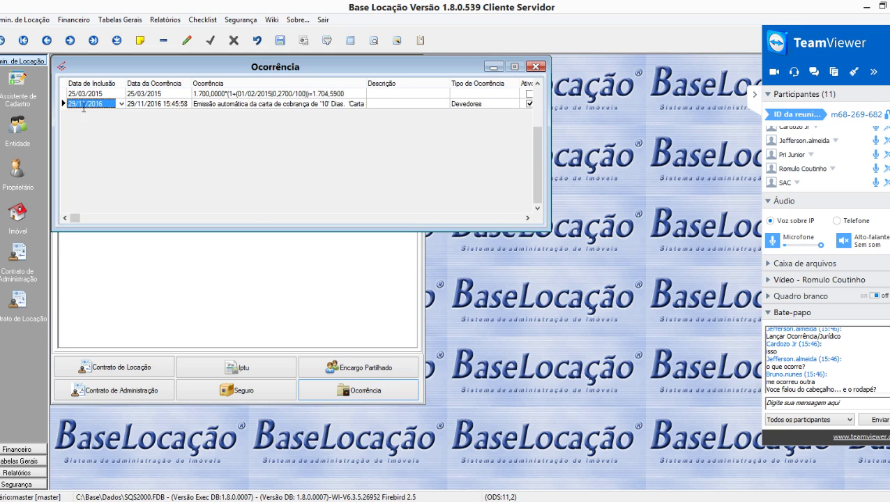
click(170, 108)
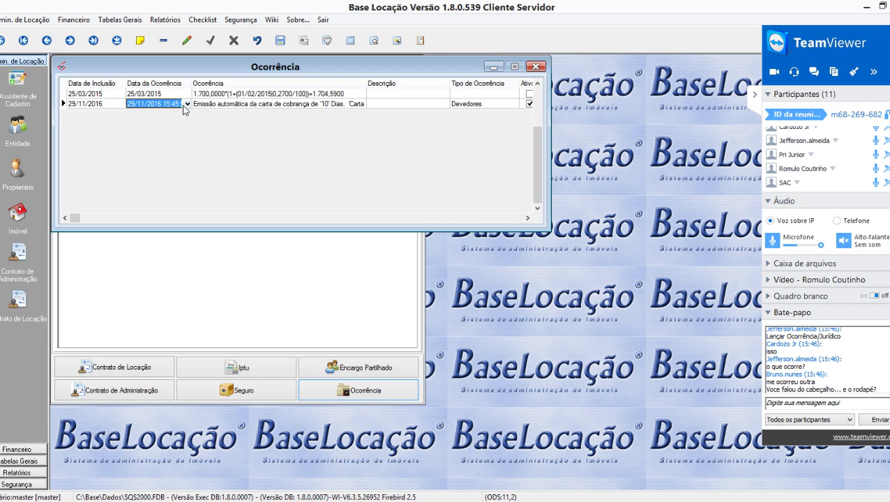
drag(191, 83, 219, 83)
click(260, 104)
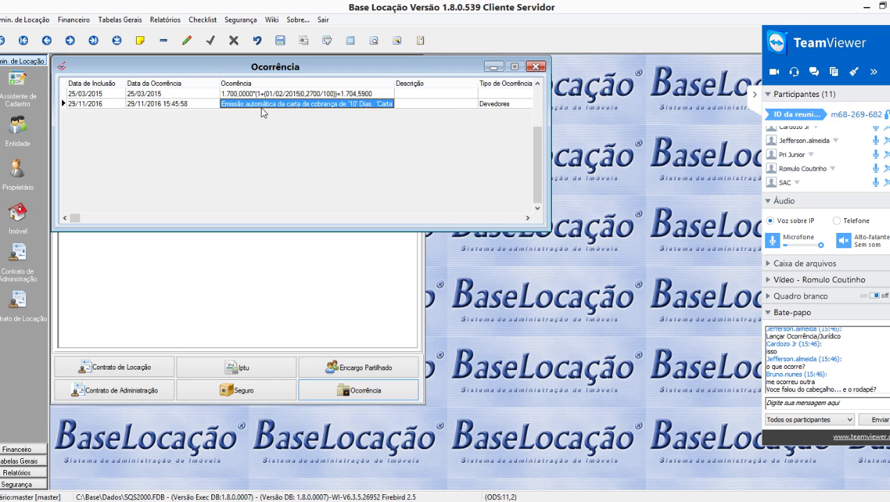
Step: Check the row's automatic text and Devedores type, then close the occurrence list and property record
drag(393, 86, 416, 84)
click(527, 218)
click(528, 218)
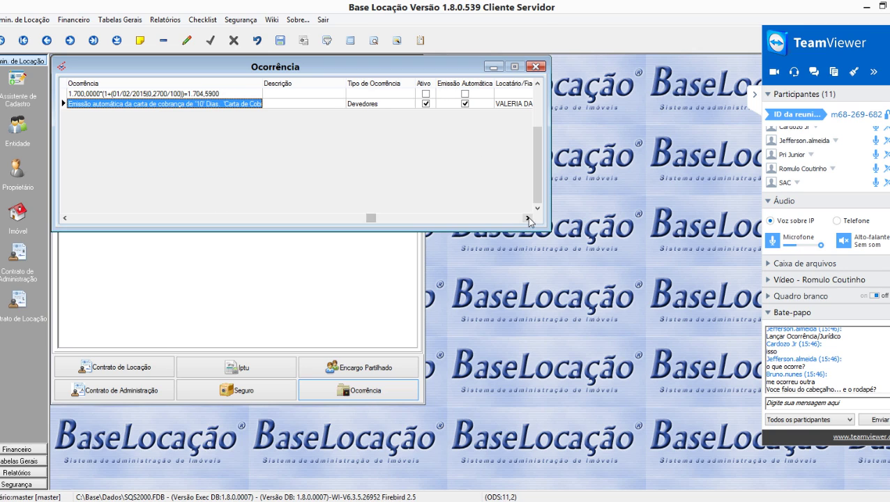
click(368, 103)
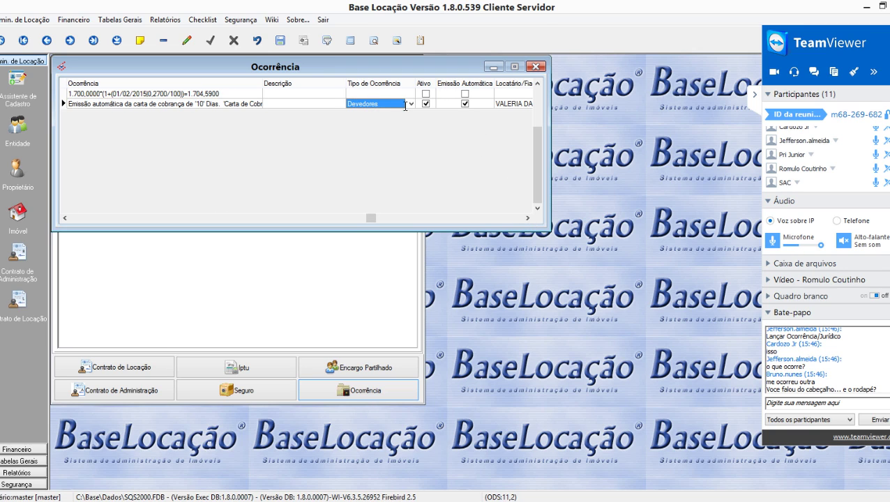
click(527, 218)
click(64, 218)
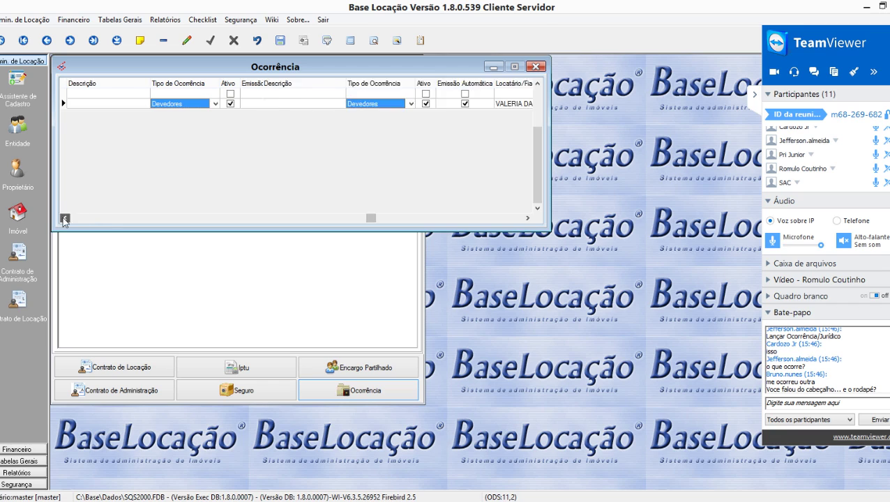
click(64, 219)
click(64, 219)
click(96, 105)
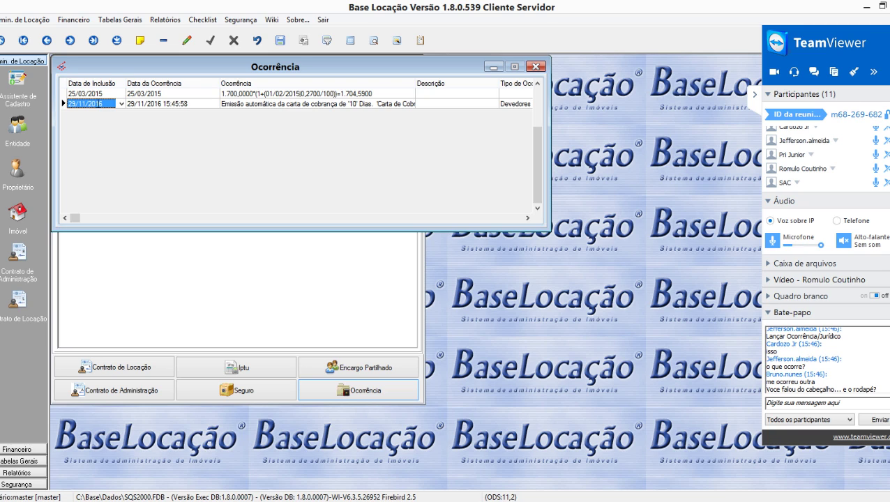
click(536, 67)
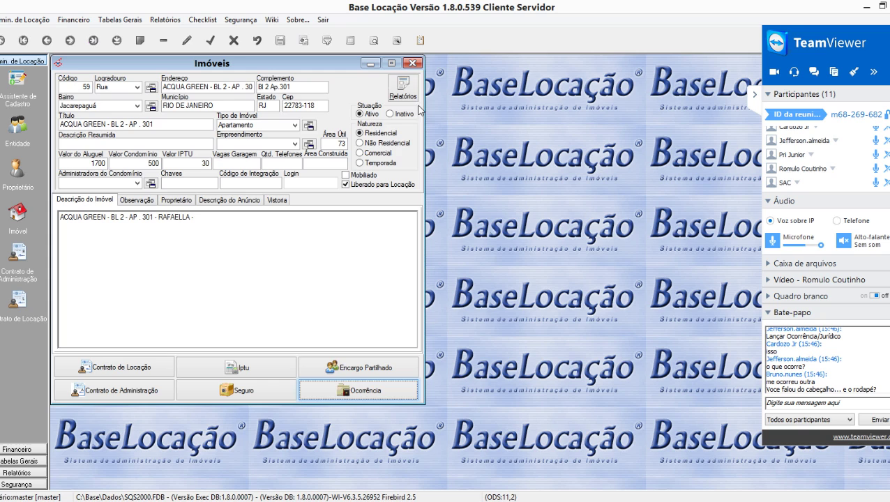
click(413, 63)
click(27, 450)
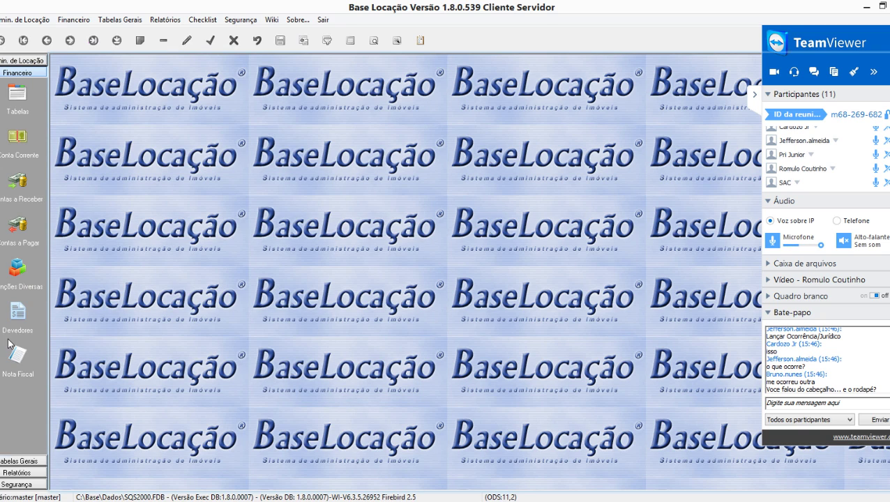
click(23, 311)
click(82, 355)
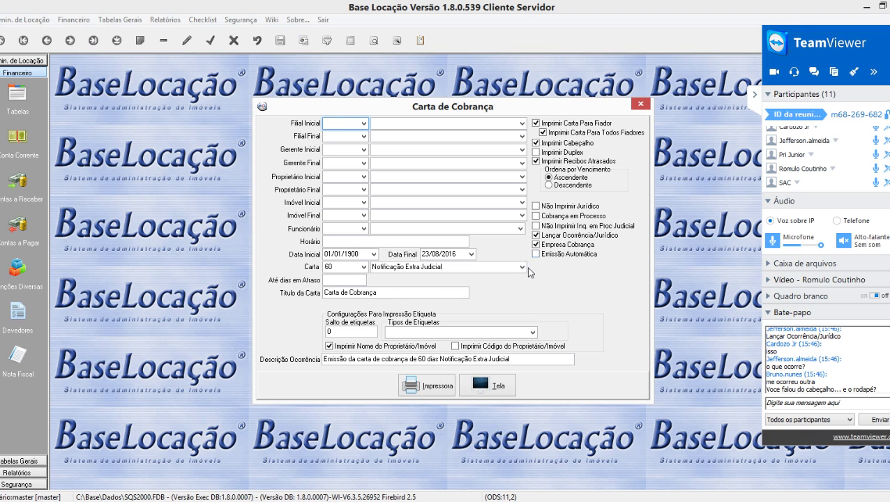
click(549, 254)
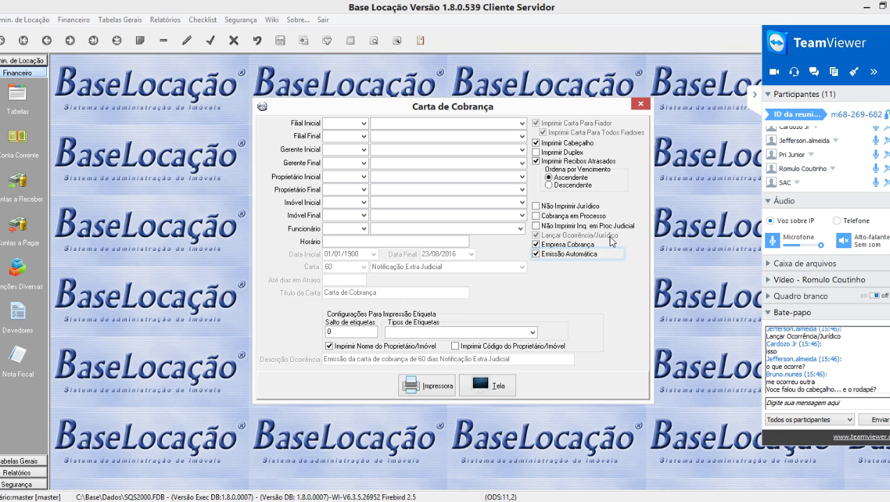
click(536, 254)
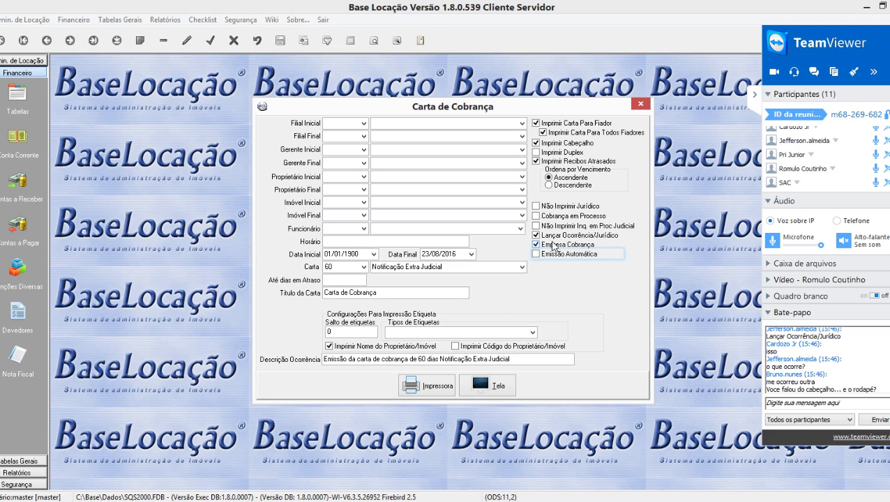
click(537, 237)
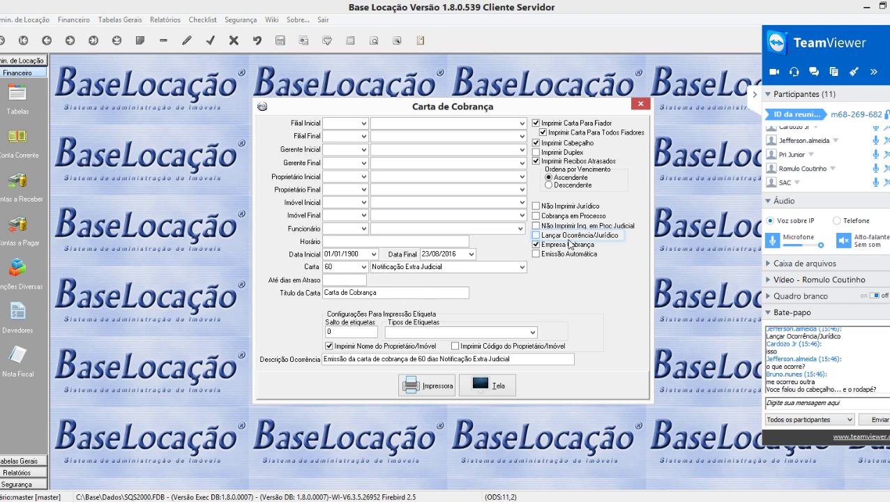
click(536, 236)
click(536, 237)
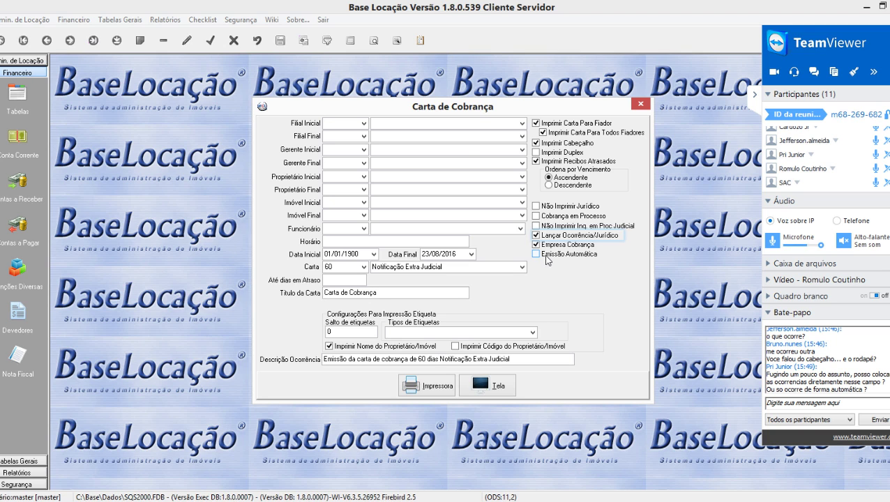
drag(464, 115, 346, 116)
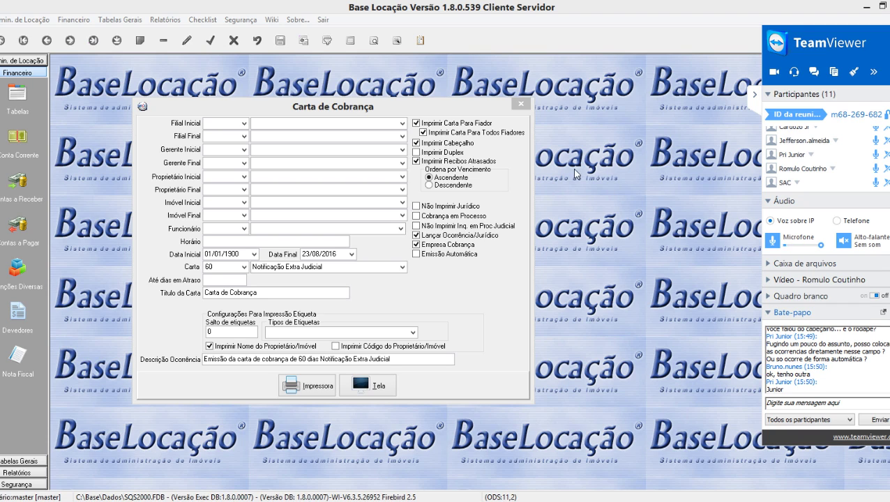
click(520, 105)
Step: Open the RESERVA DO PARQUE property's Ocorrência list and insert a new occurrence row
click(21, 61)
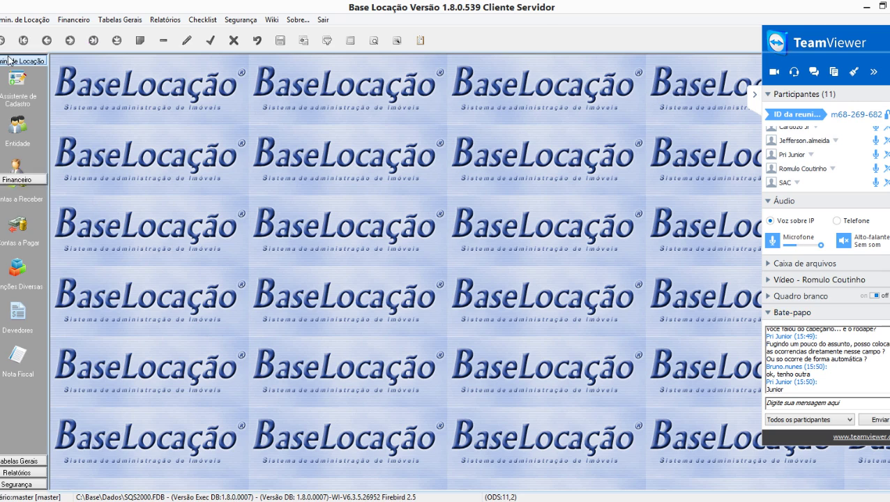
click(30, 211)
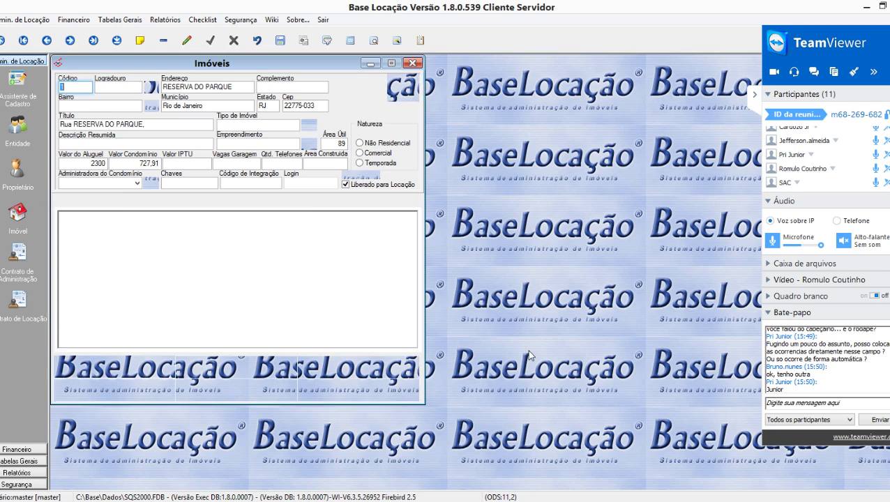
click(359, 390)
click(104, 104)
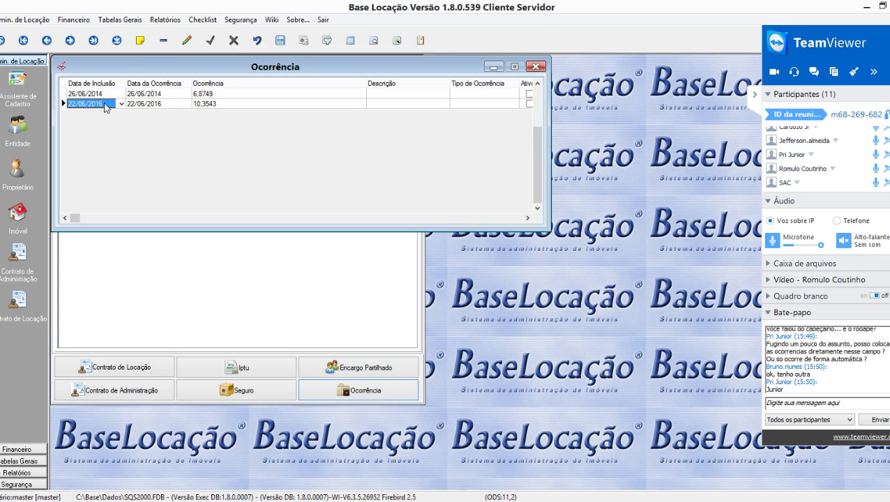
click(140, 40)
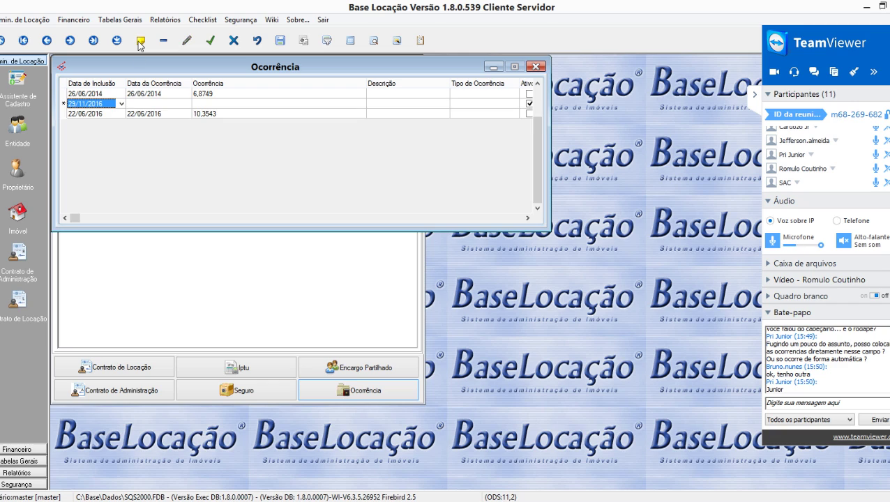
Step: Fill the new row with date 29/11/2016 and text 'teste ocorrência', then open its Descrição editor
click(139, 104)
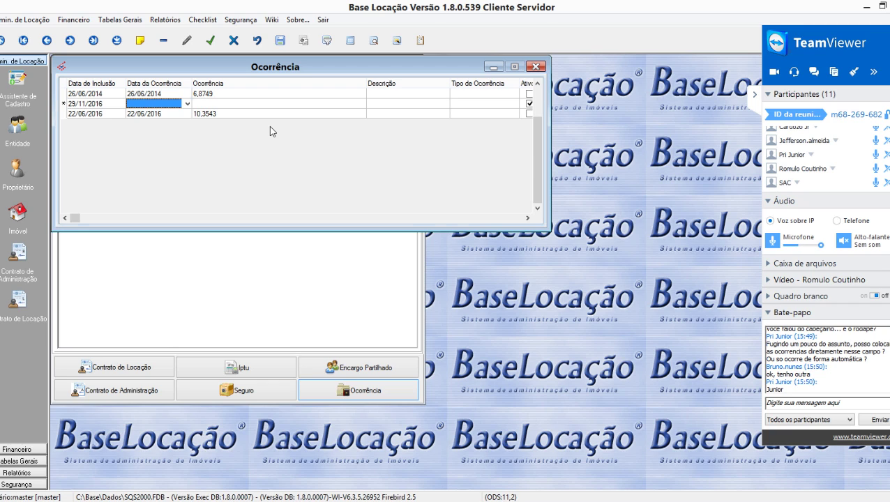
text(29/11/2016)
key(Tab)
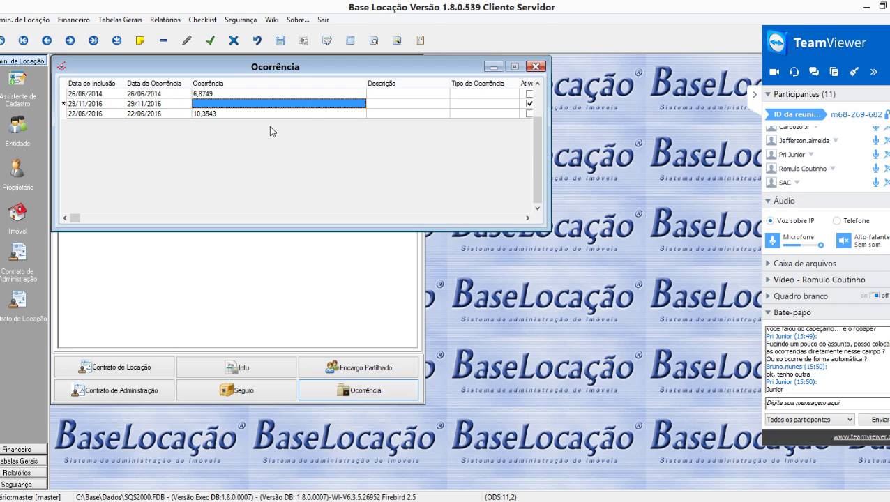
click(299, 103)
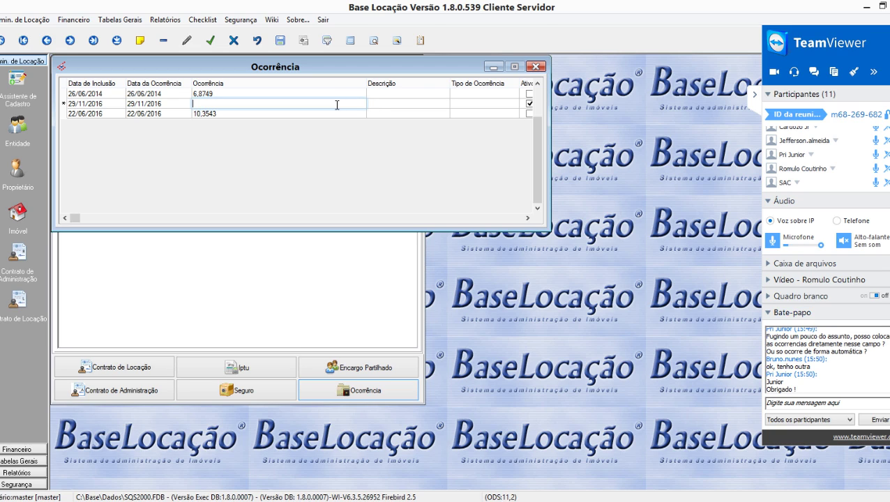
text(teste ocorrência)
click(432, 106)
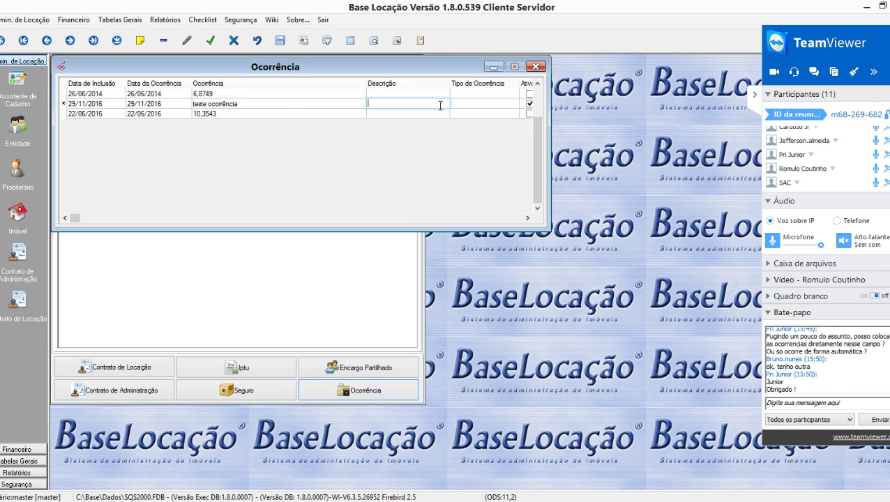
click(440, 106)
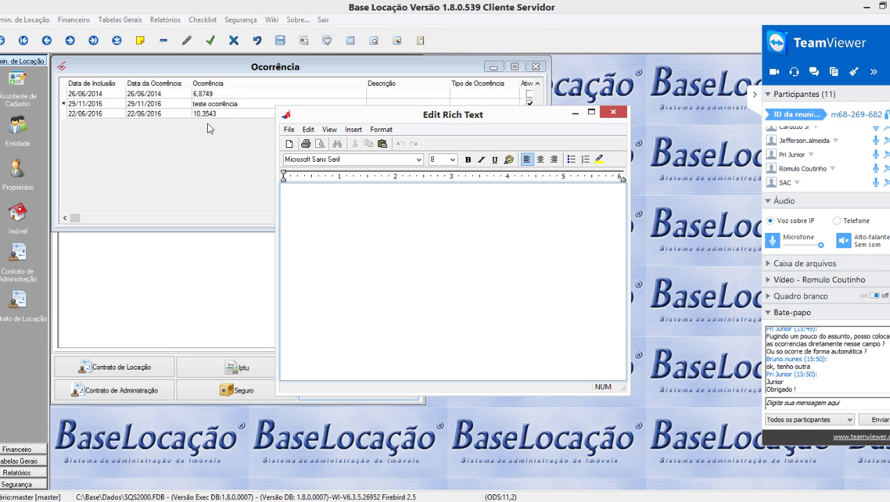
Step: Reopen the occurrence description editor and type the test text 'texto........'
click(612, 113)
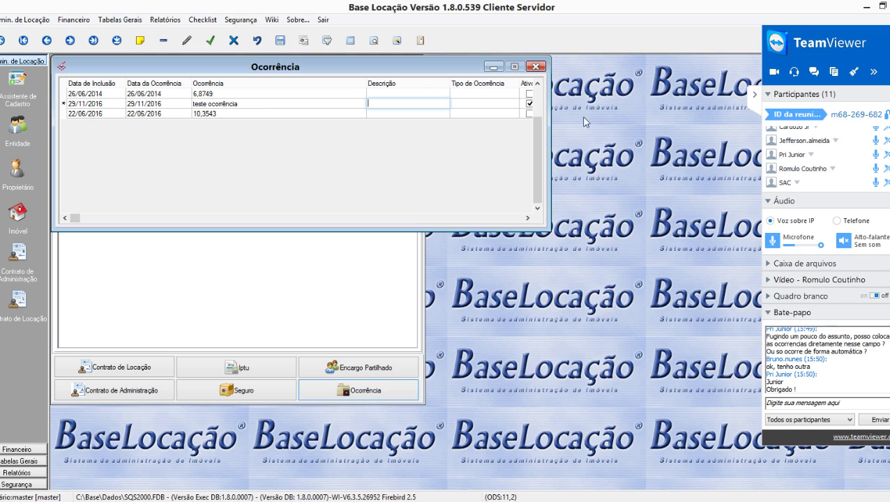
click(410, 103)
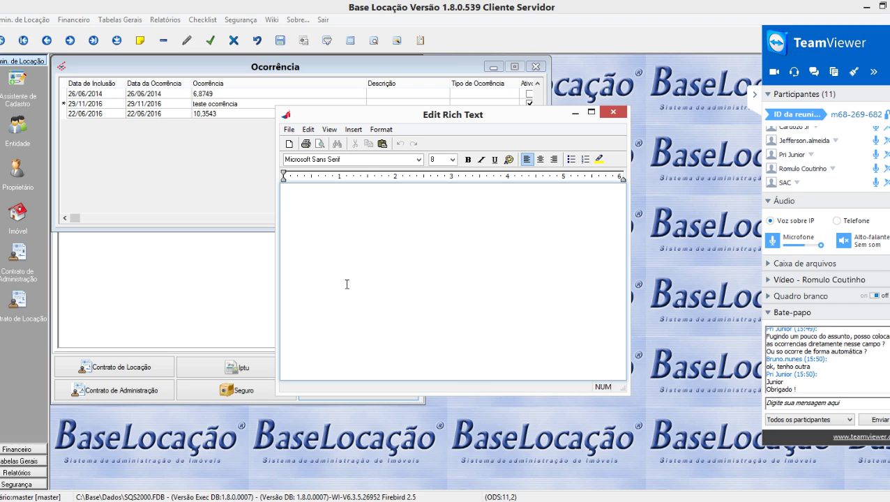
text(texto........)
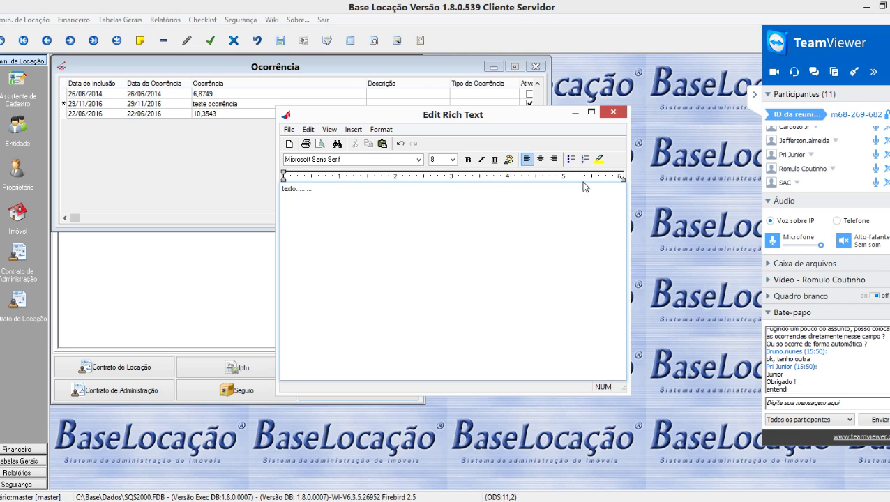
Step: Discard the test text by closing the editor without saving, then close the Ocorrência list
click(612, 112)
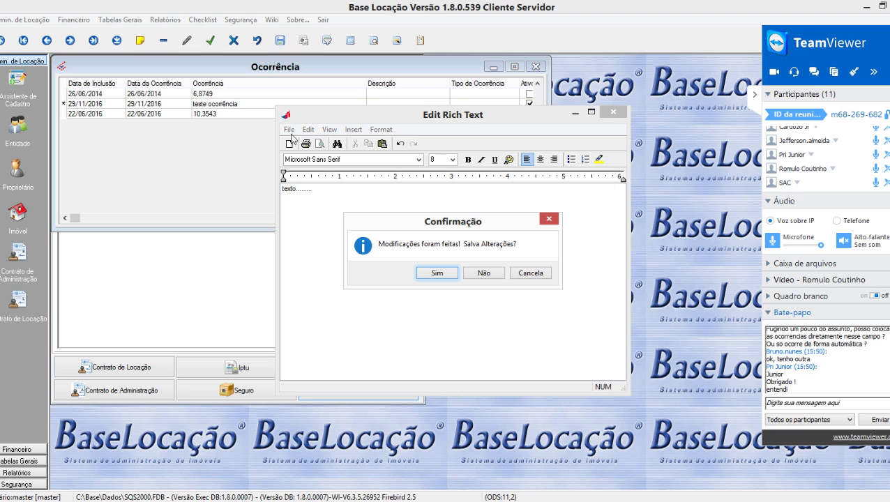
click(530, 273)
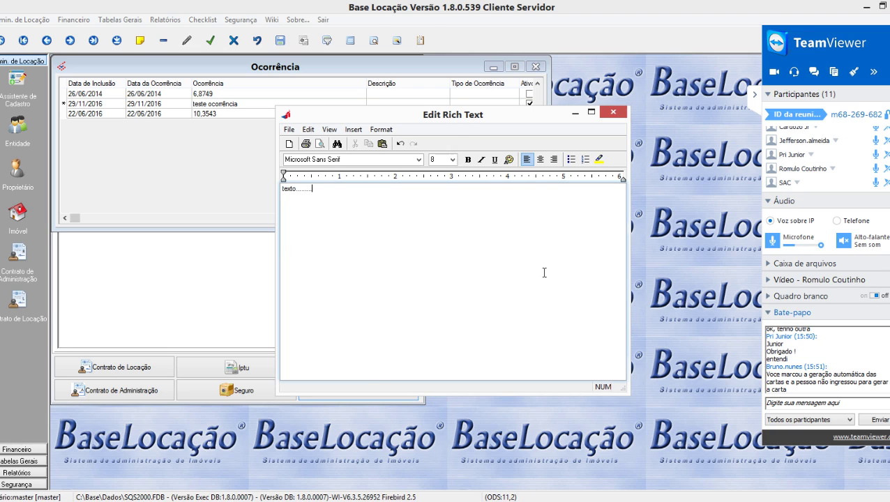
click(612, 111)
click(481, 276)
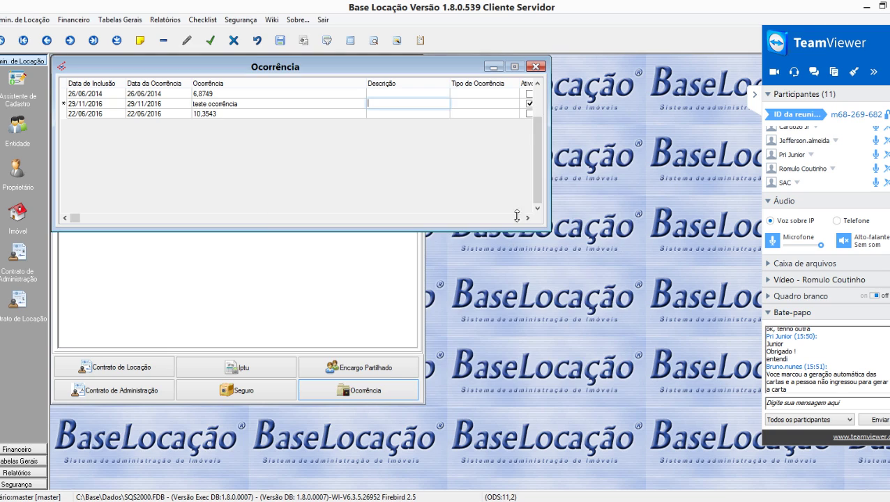
click(240, 114)
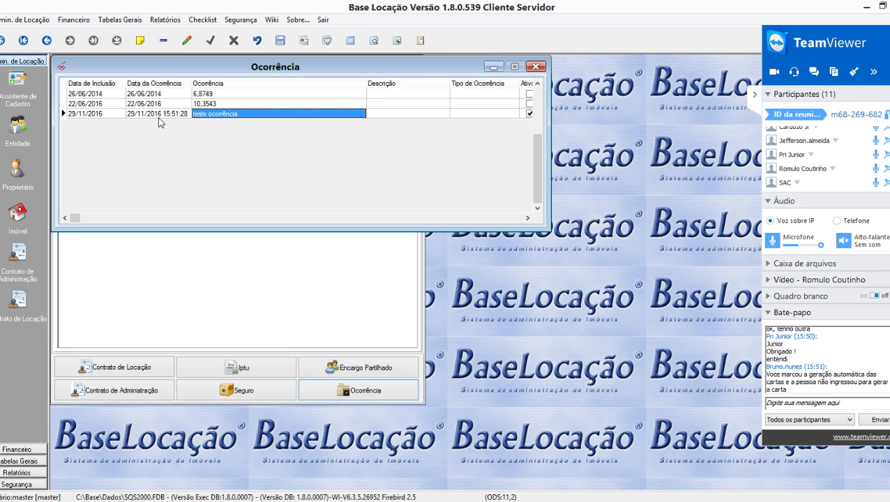
click(536, 67)
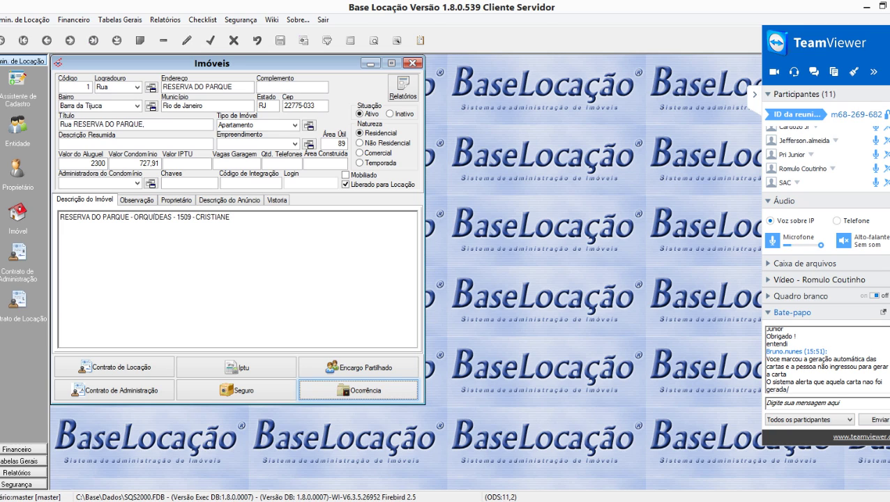
Step: Close the RESERVA DO PARQUE Imóveis record, leaving only the empty main window
scroll(825, 359, up, 10)
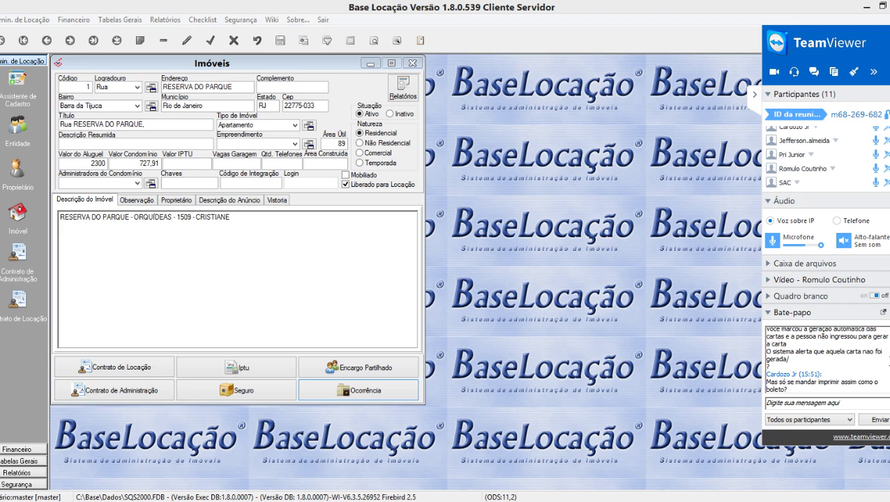
scroll(826, 359, up, 1)
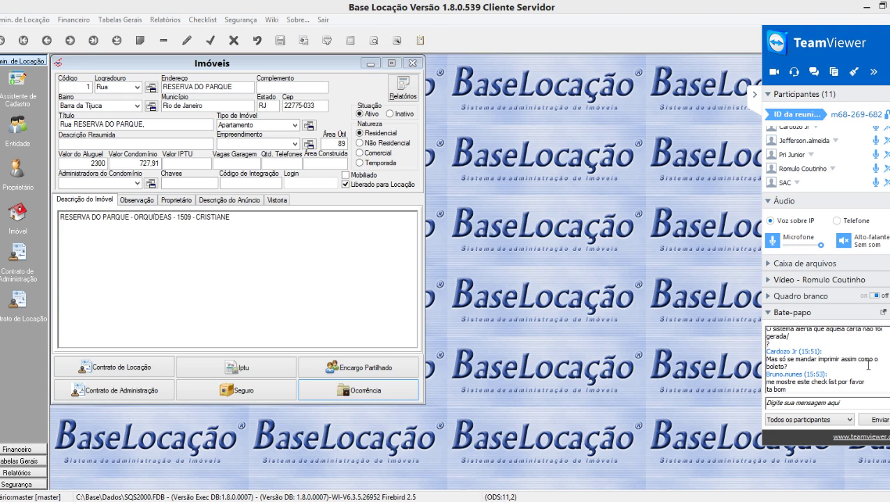
scroll(816, 359, up, 1)
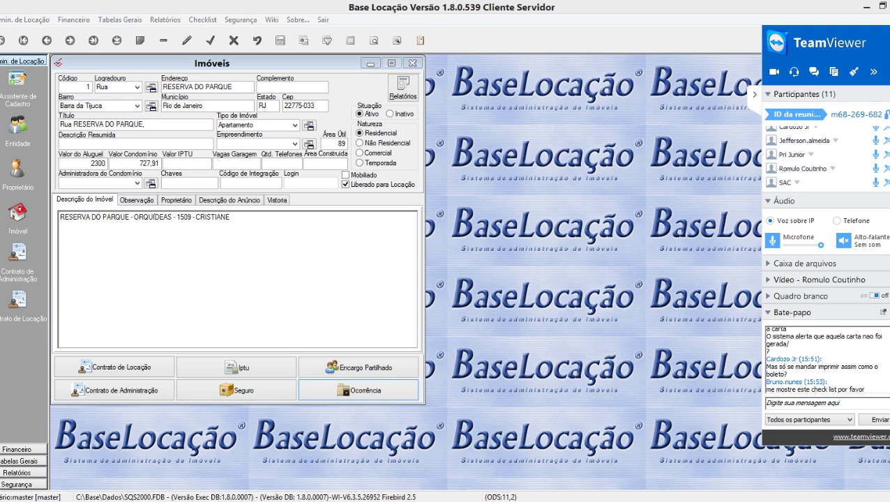
scroll(812, 359, down, 1)
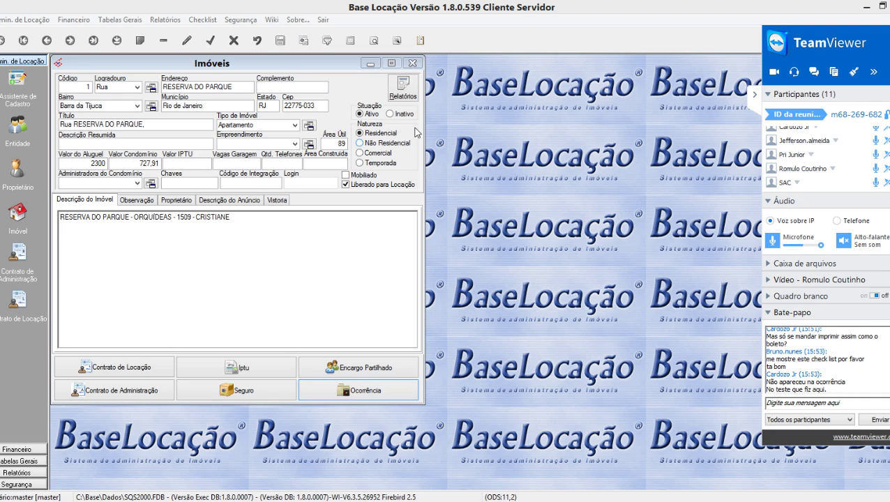
click(412, 63)
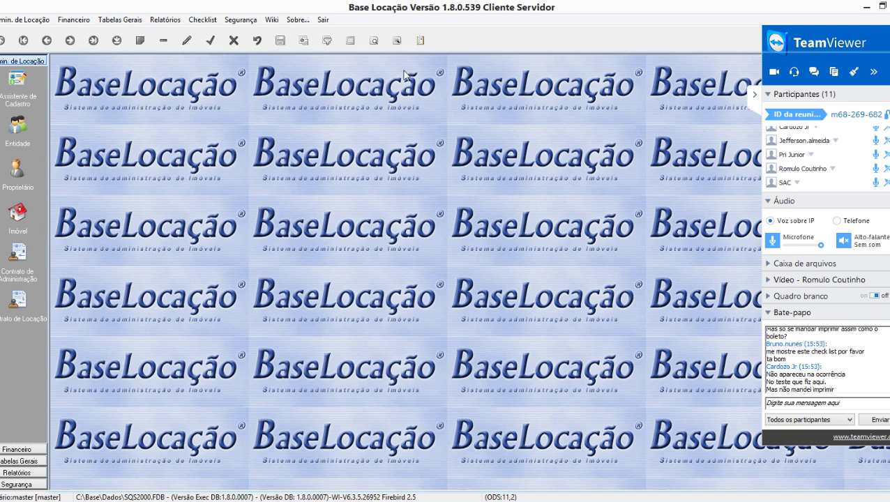
Step: Open Carta de Cobrança via Financeiro > Devedores in the sidebar
click(21, 449)
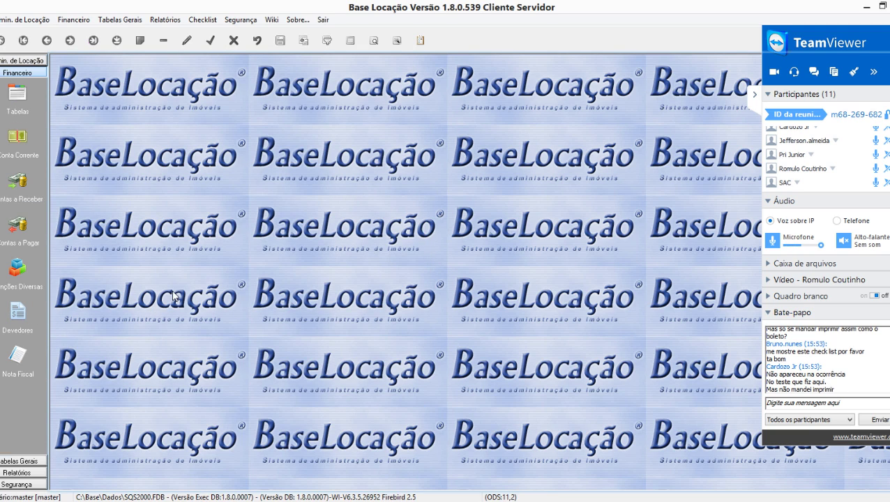
click(35, 315)
click(70, 344)
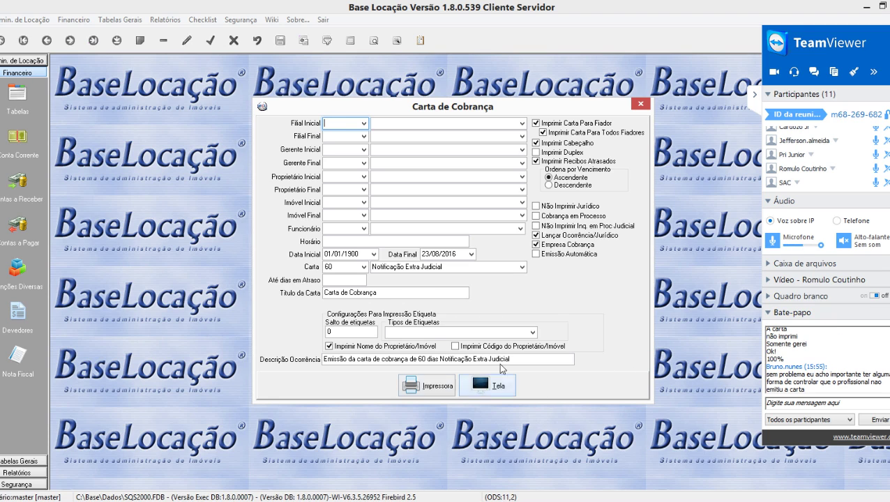
Step: Check the occurrence description, turn off Empresa Cobrança and enable Emissão Automática for letter 60
drag(509, 359, 338, 358)
drag(544, 357, 321, 360)
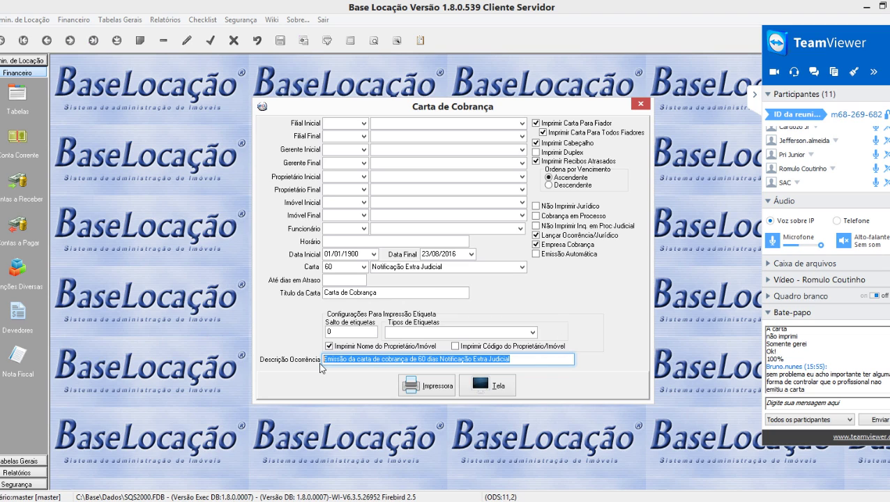
click(533, 359)
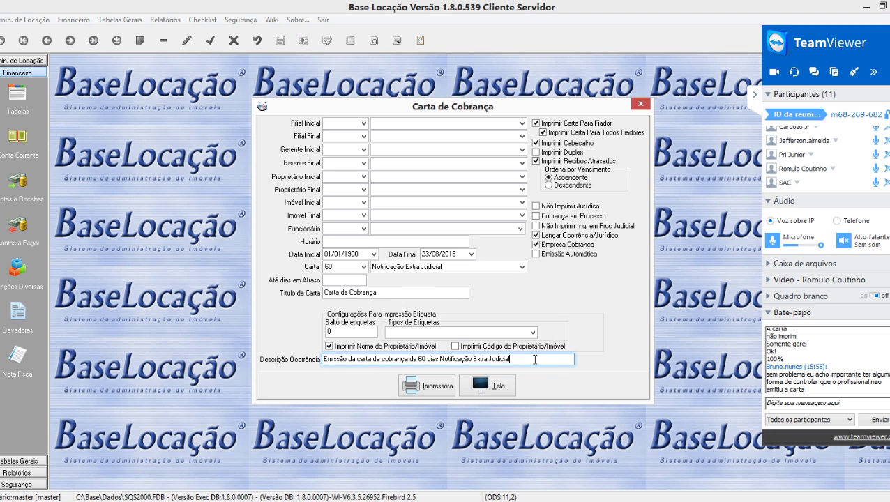
click(536, 244)
click(536, 254)
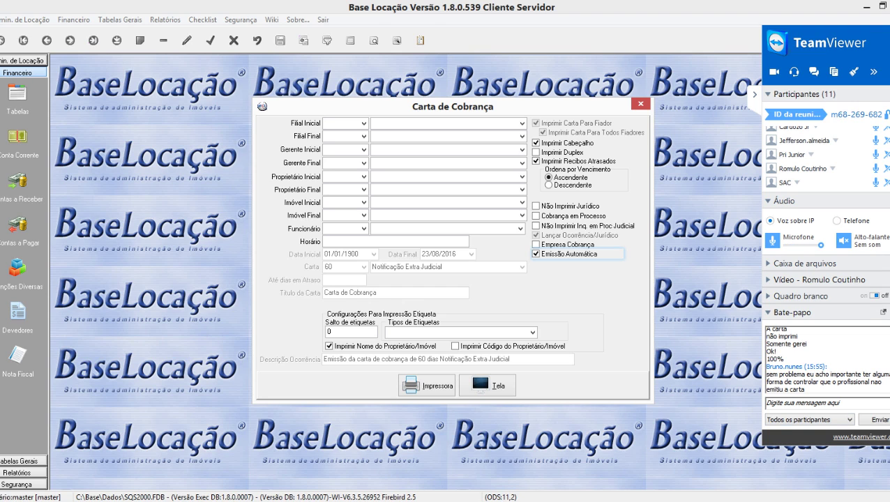
click(856, 405)
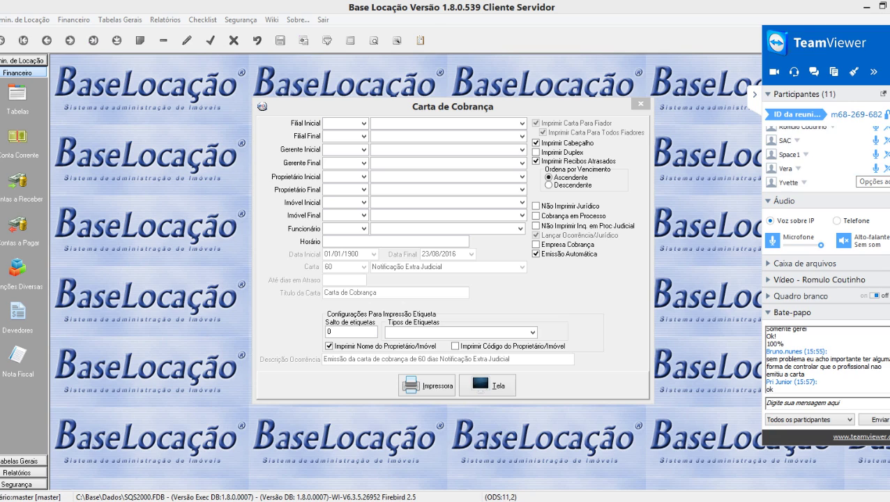
Step: Reply 'ok' to all participants in the TeamViewer Bate-papo chat
scroll(823, 160, down, 1)
scroll(823, 160, up, 3)
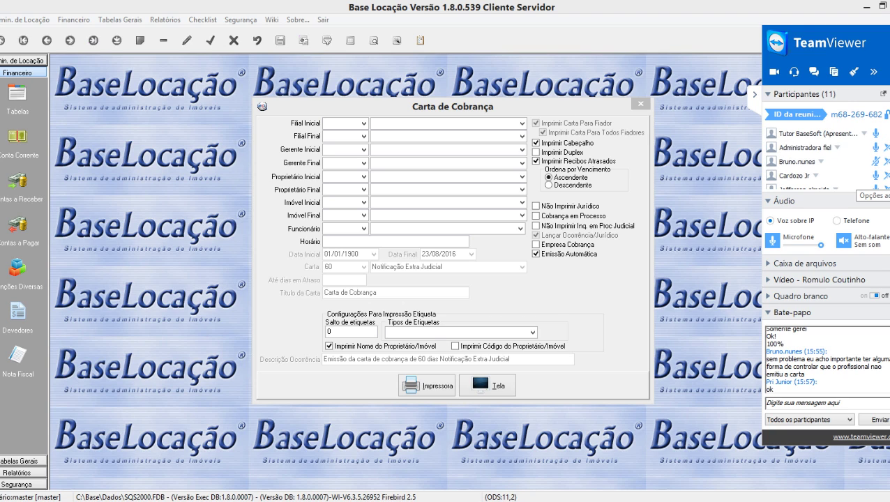
scroll(822, 160, down, 5)
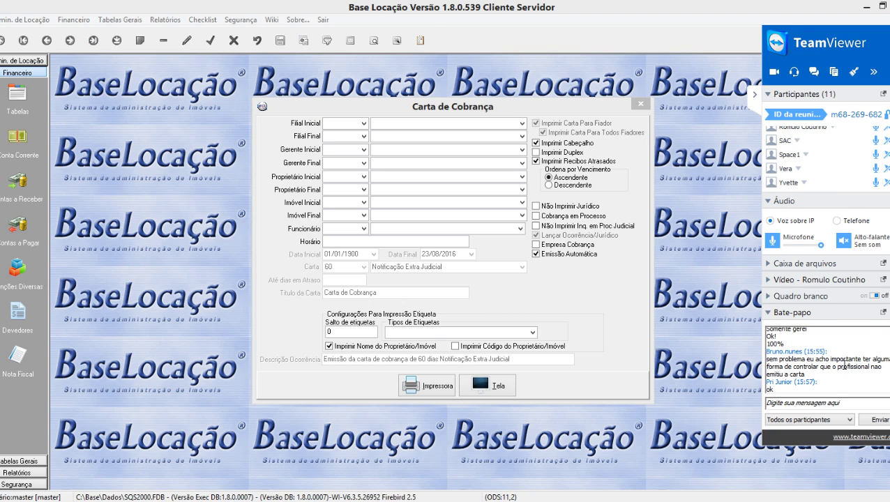
click(832, 403)
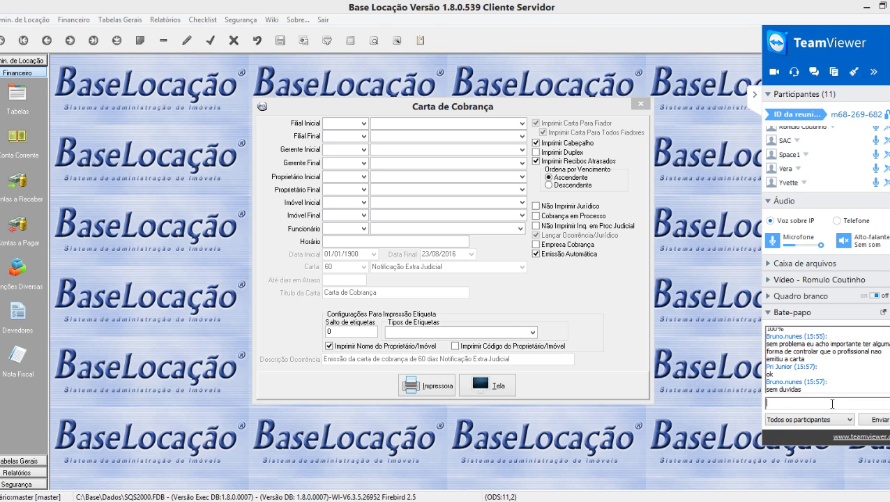
text(ok)
key(Return)
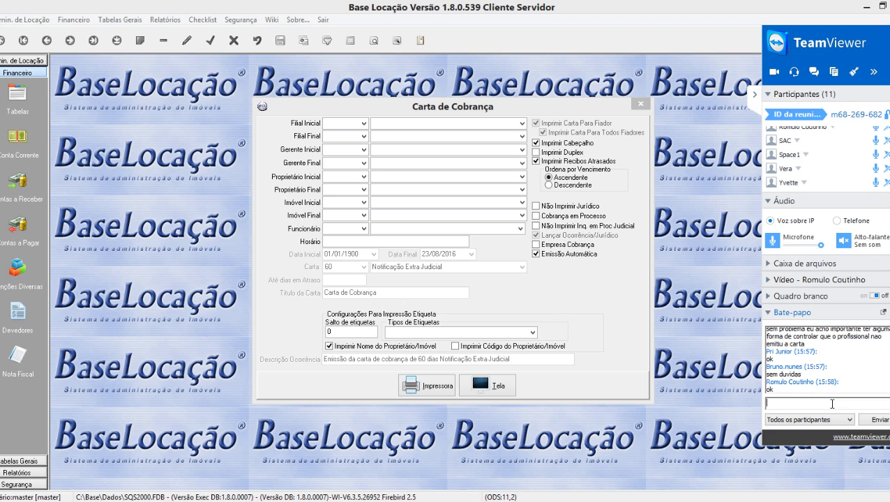